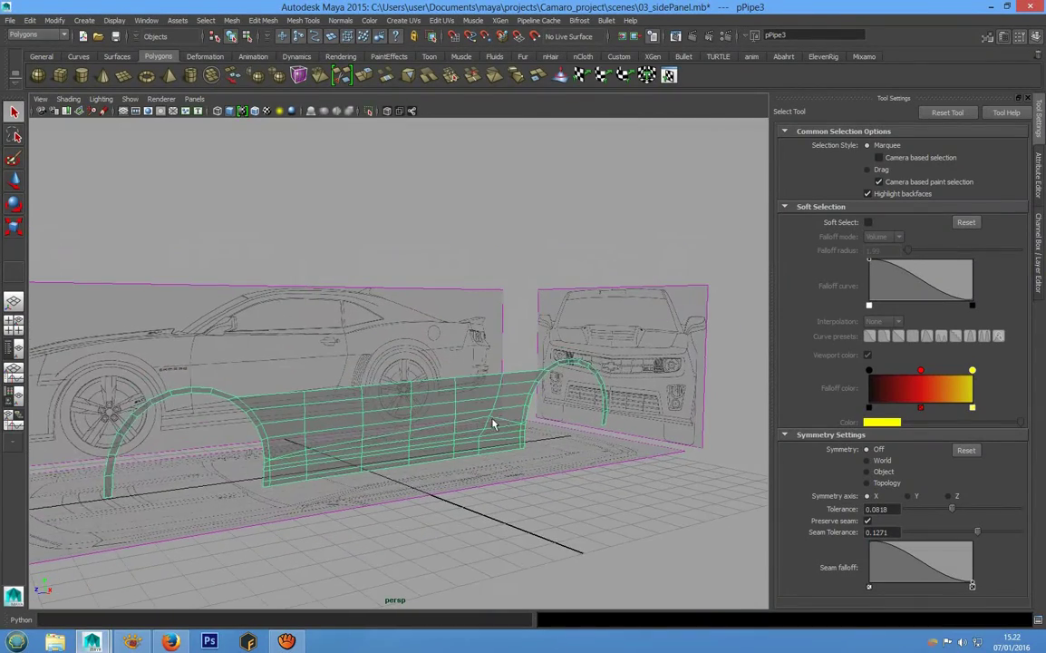
# Select the car side panel mesh and frame it in the perspective view
pyautogui.click(437, 244)
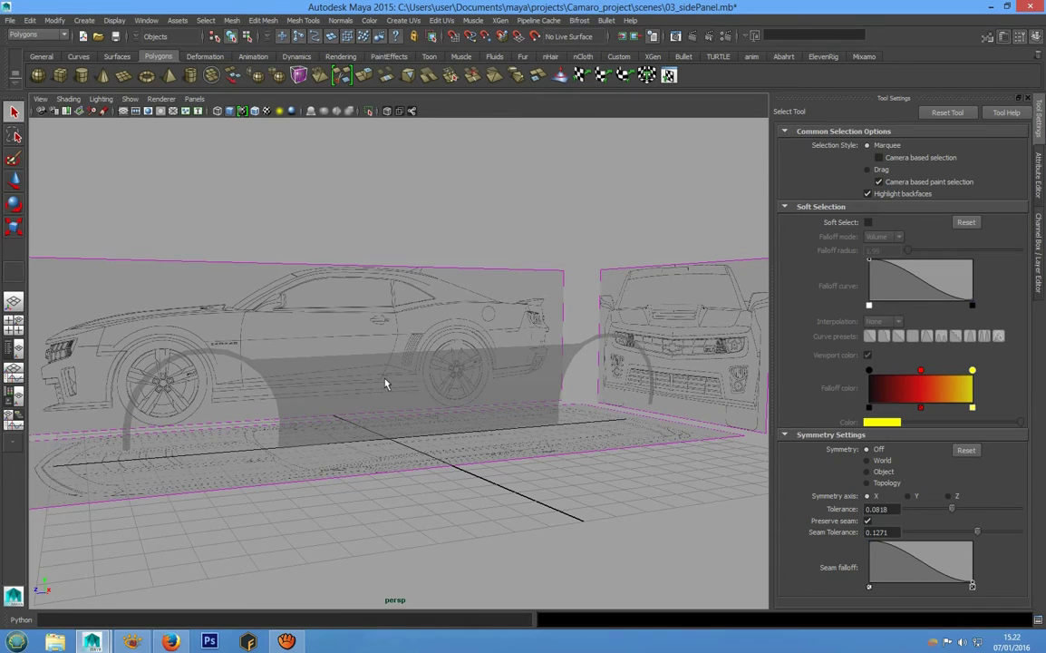
pyautogui.keyDown('alt'); pyautogui.moveTo(498, 379); pyautogui.dragTo(447, 305); pyautogui.keyUp('alt')
pyautogui.click(425, 361)
pyautogui.press('f')
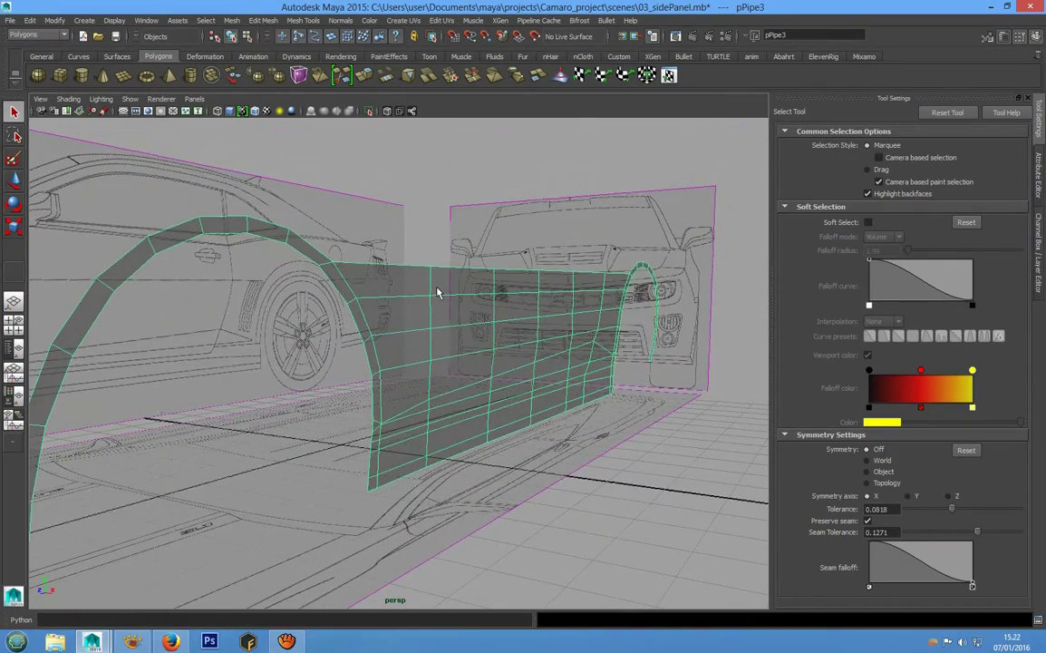
# Flatten the vertical vertex column nearest the front wheel arch along the X axis with the Scale tool
pyautogui.moveTo(437, 292); pyautogui.dragTo(390, 289, button='right')
pyautogui.moveTo(409, 256); pyautogui.dragTo(444, 478)
pyautogui.keyDown('alt'); pyautogui.moveTo(483, 380); pyautogui.dragTo(195, 544); pyautogui.keyUp('alt')
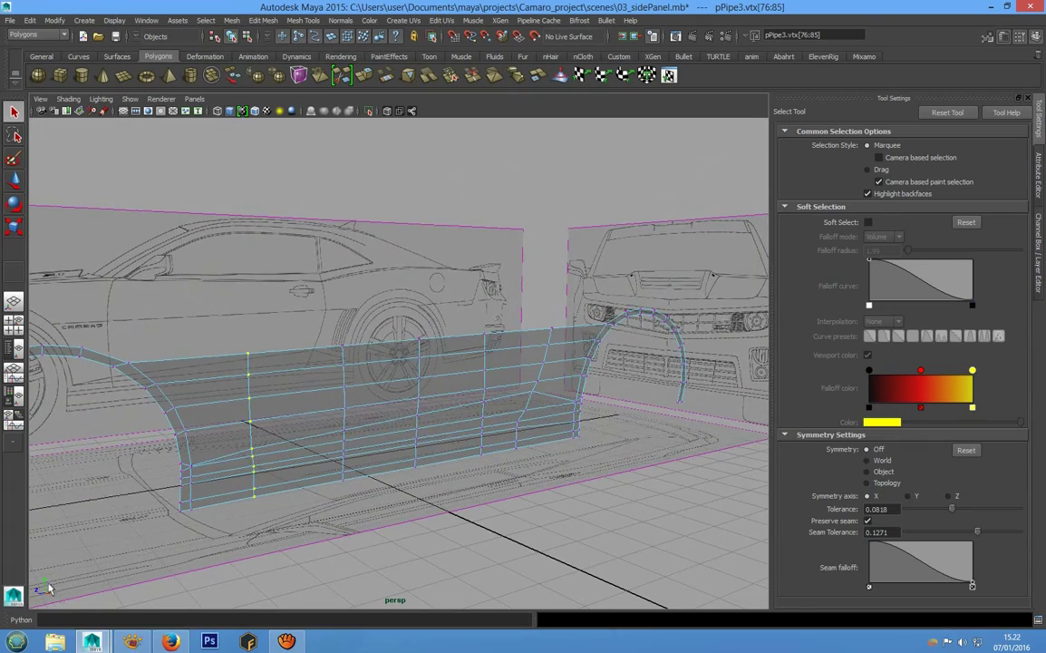
pyautogui.keyDown('alt'); pyautogui.moveTo(238, 444); pyautogui.dragTo(305, 421); pyautogui.keyUp('alt')
pyautogui.scroll(-5, 305, 421)
pyautogui.keyDown('alt'); pyautogui.moveTo(526, 388); pyautogui.dragTo(474, 400); pyautogui.keyUp('alt')
pyautogui.keyDown('alt'); pyautogui.moveTo(450, 419); pyautogui.dragTo(499, 406, button='right'); pyautogui.keyUp('alt')
pyautogui.keyDown('alt'); pyautogui.moveTo(509, 404); pyautogui.dragTo(304, 326); pyautogui.keyUp('alt')
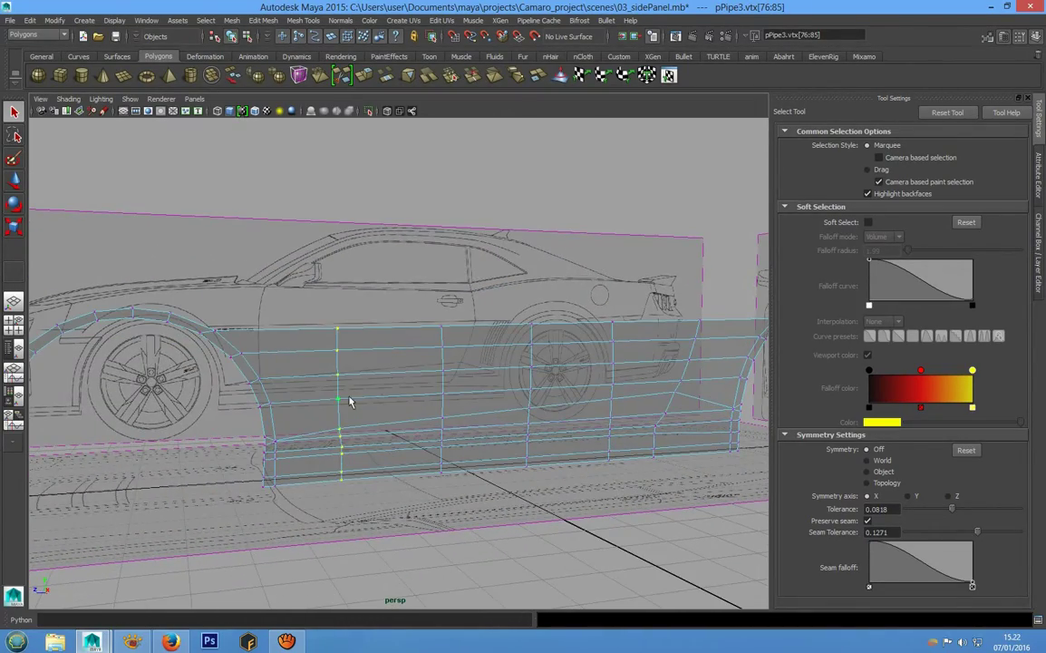
pyautogui.keyDown('alt'); pyautogui.moveTo(350, 401); pyautogui.dragTo(406, 360); pyautogui.keyUp('alt')
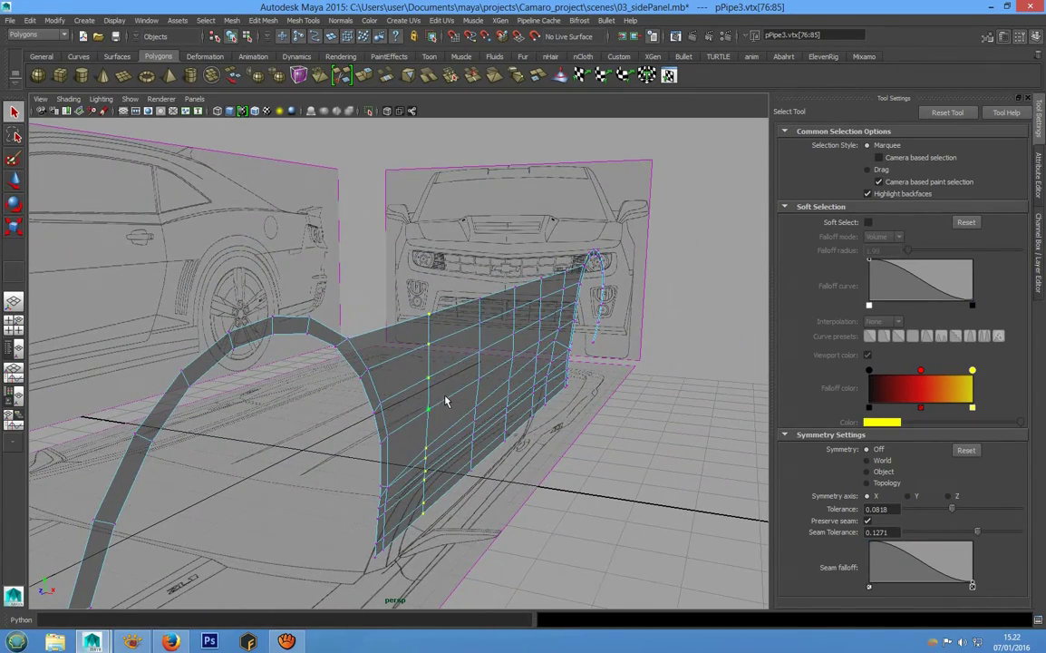
pyautogui.keyDown('alt'); pyautogui.moveTo(445, 400); pyautogui.dragTo(439, 401); pyautogui.keyUp('alt')
pyautogui.scroll(5, 440, 401)
pyautogui.scroll(-5, 440, 401)
pyautogui.keyDown('alt'); pyautogui.moveTo(441, 401); pyautogui.dragTo(429, 389, button='middle'); pyautogui.keyUp('alt')
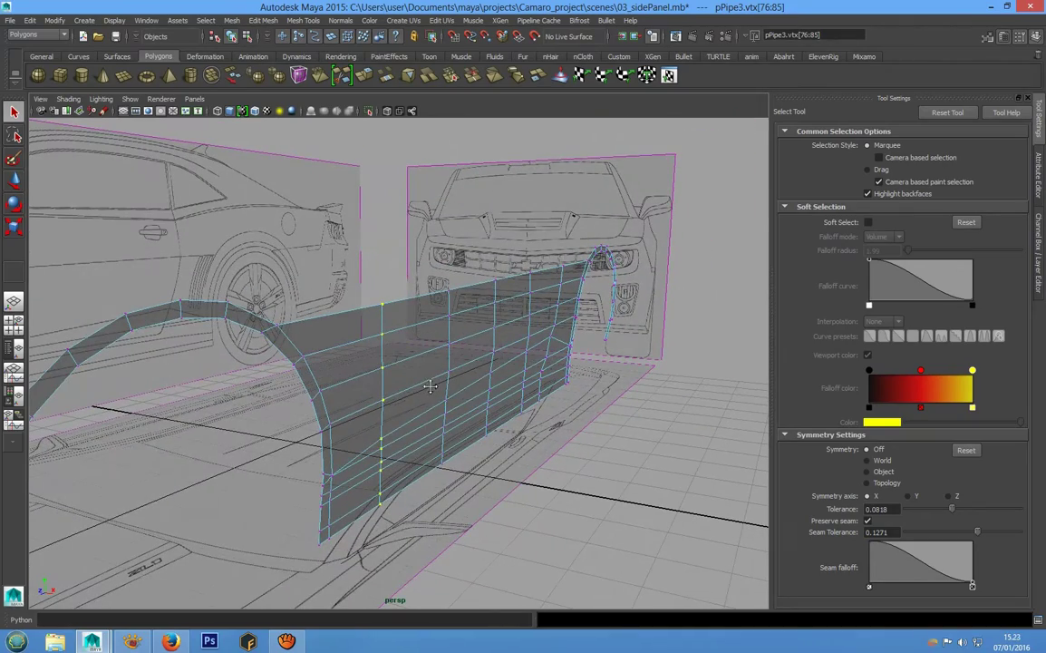
pyautogui.press('r')
pyautogui.keyDown('alt'); pyautogui.moveTo(433, 379); pyautogui.dragTo(377, 385); pyautogui.keyUp('alt')
pyautogui.keyDown('alt'); pyautogui.moveTo(377, 385); pyautogui.dragTo(376, 382, button='middle'); pyautogui.keyUp('alt')
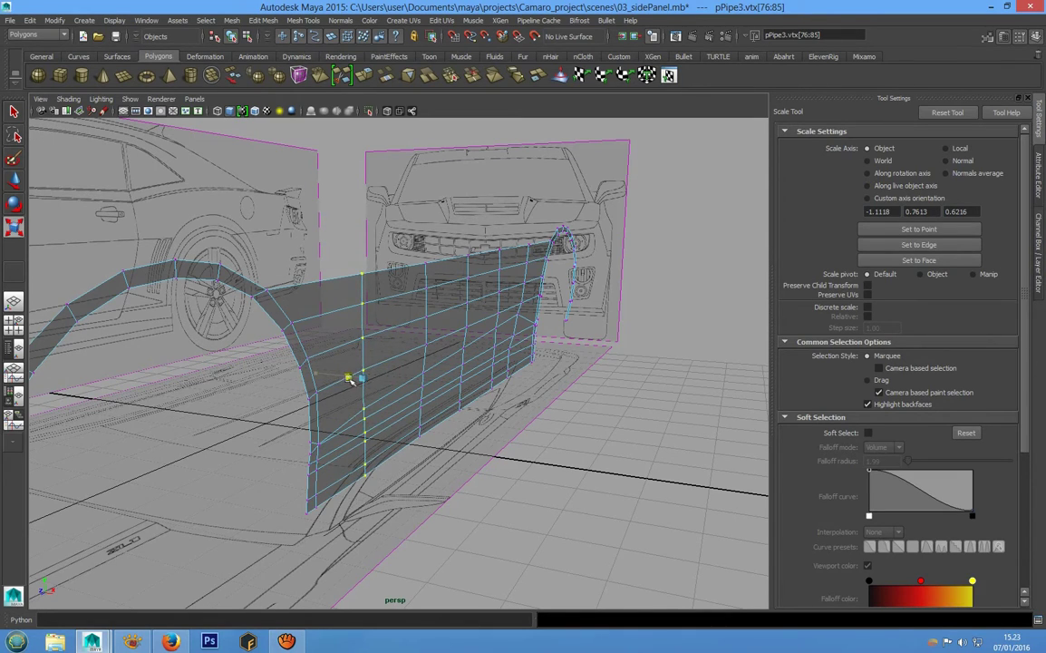
# Flatten the panel's remaining four vertical vertex columns along X, one by one, and return to object selection
pyautogui.keyDown('alt'); pyautogui.moveTo(360, 381); pyautogui.dragTo(313, 304); pyautogui.keyUp('alt')
pyautogui.keyDown('alt'); pyautogui.moveTo(371, 445); pyautogui.dragTo(328, 398); pyautogui.keyUp('alt')
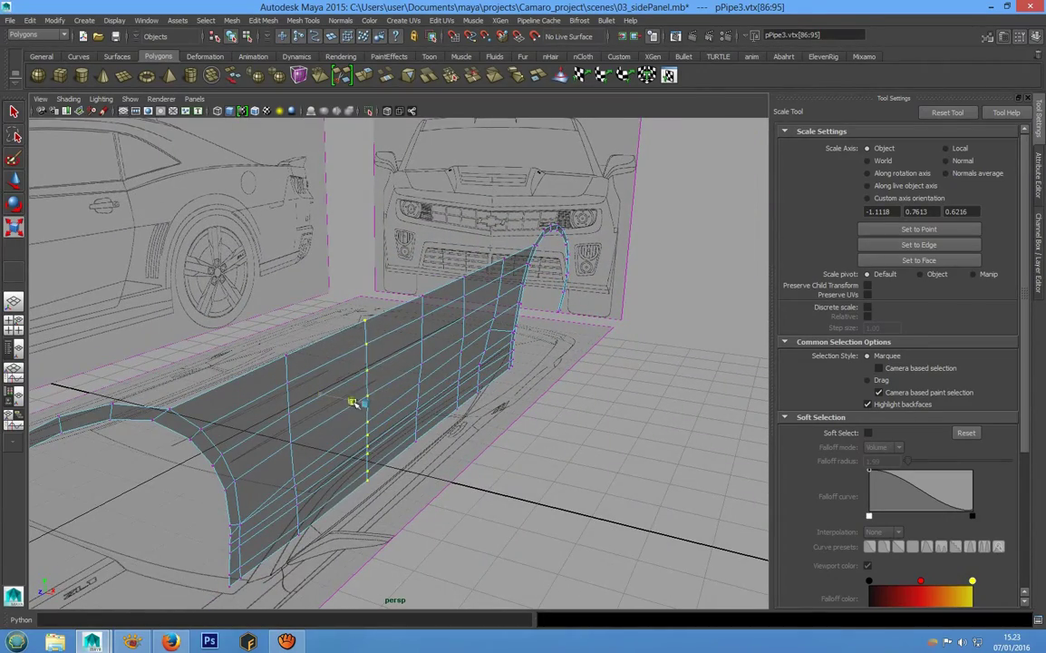
pyautogui.keyDown('alt'); pyautogui.moveTo(364, 405); pyautogui.dragTo(320, 426); pyautogui.keyUp('alt')
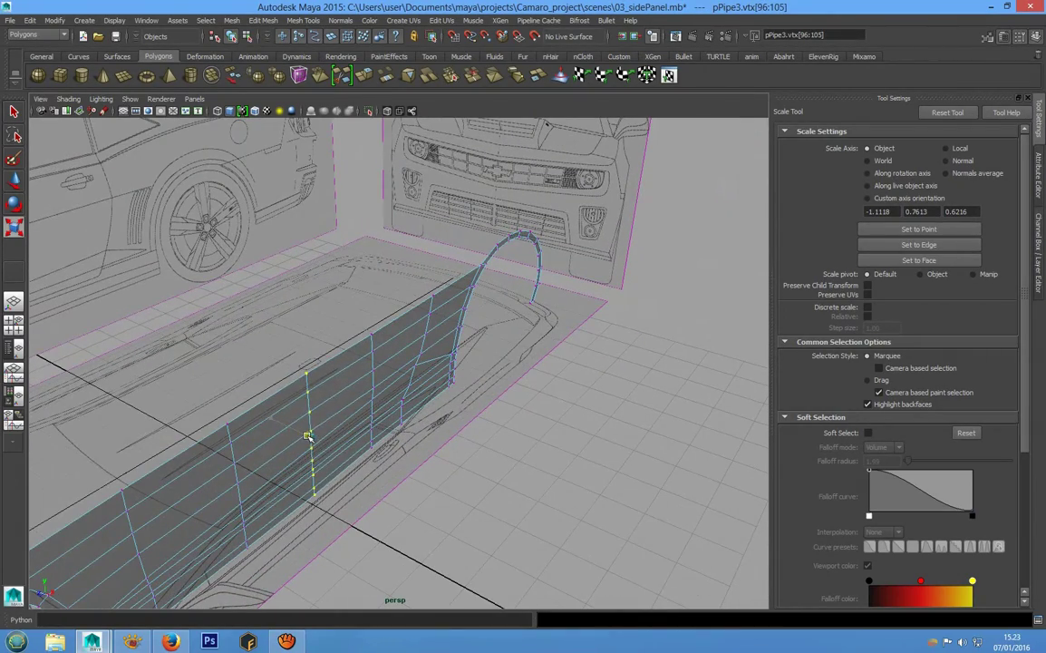
pyautogui.moveTo(395, 439)
pyautogui.keyDown('alt'); pyautogui.mouseDown()
pyautogui.moveTo(344, 294)
pyautogui.moveTo(390, 460)
pyautogui.mouseUp(); pyautogui.keyUp('alt')
pyautogui.keyDown('alt'); pyautogui.moveTo(406, 409); pyautogui.dragTo(417, 436); pyautogui.keyUp('alt')
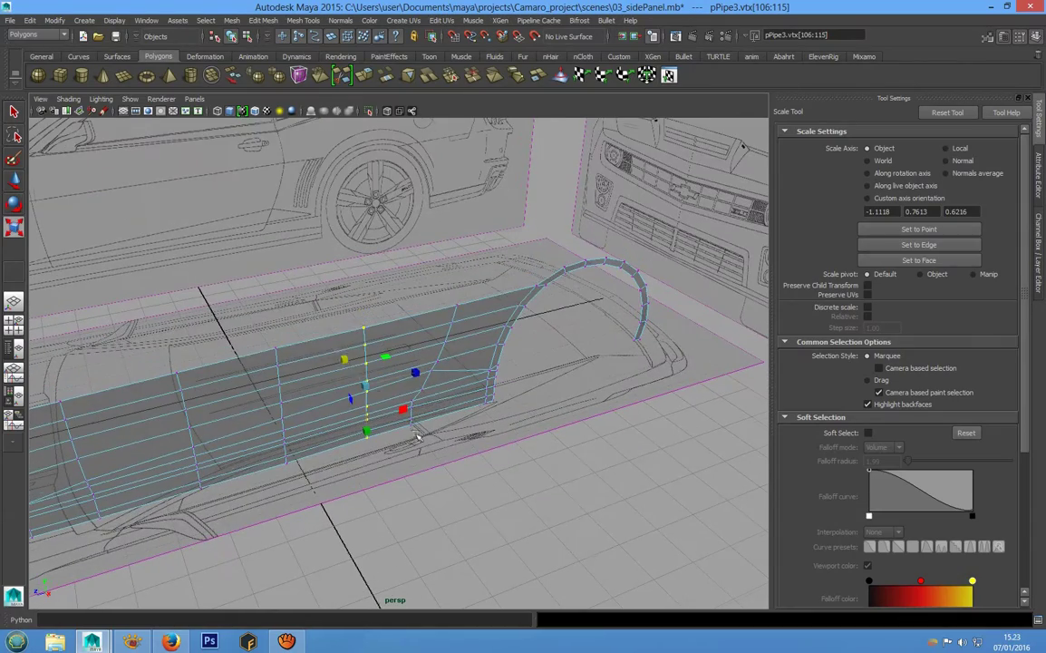
pyautogui.keyDown('alt'); pyautogui.moveTo(359, 385); pyautogui.dragTo(400, 302); pyautogui.keyUp('alt')
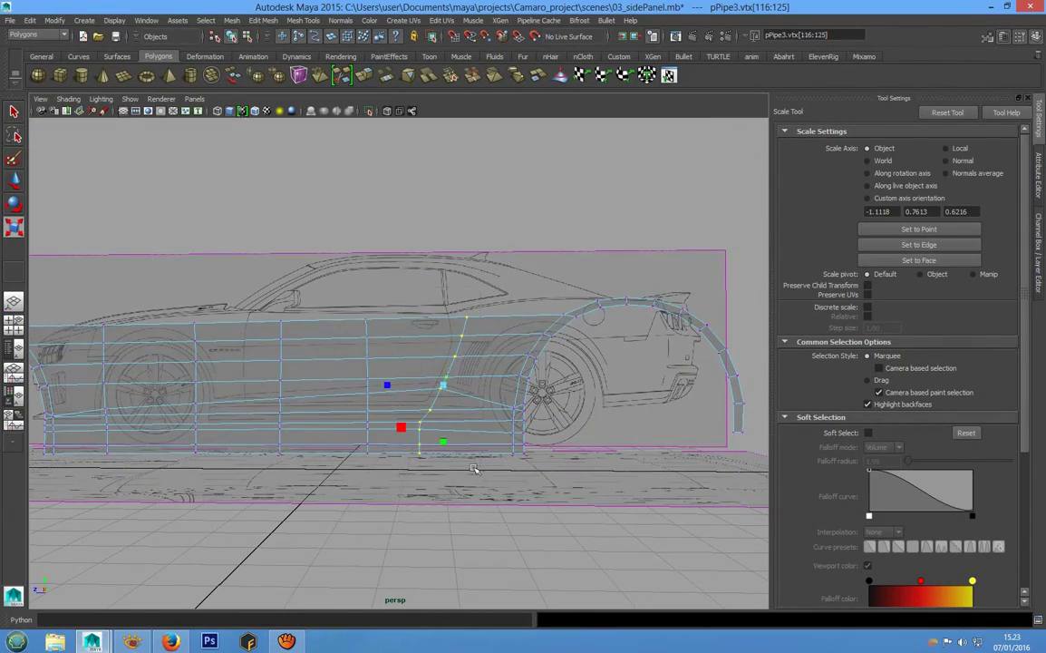
pyautogui.keyDown('alt'); pyautogui.moveTo(473, 469); pyautogui.dragTo(440, 396); pyautogui.keyUp('alt')
pyautogui.moveTo(440, 369); pyautogui.dragTo(492, 354, button='right')
pyautogui.click(490, 414)
# Inspect the side panel in perspective and compare its edges with the side blueprint between the wheel arches
pyautogui.scroll(-4, 471, 419)
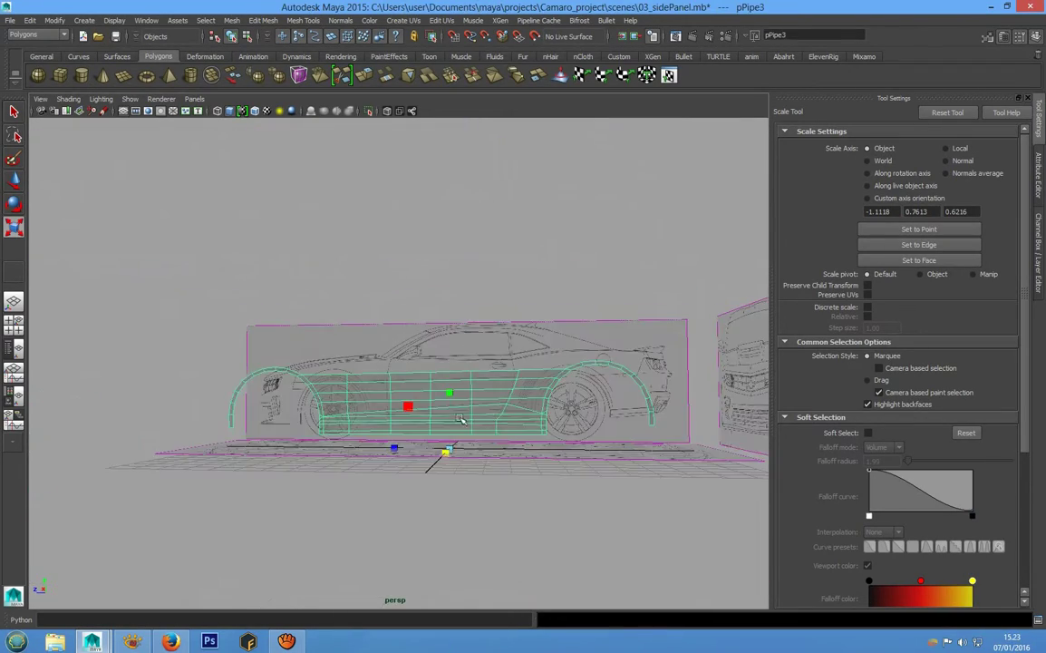
pyautogui.keyDown('alt'); pyautogui.moveTo(462, 420); pyautogui.dragTo(544, 444); pyautogui.keyUp('alt')
pyautogui.scroll(3, 490, 426)
pyautogui.keyDown('alt'); pyautogui.moveTo(439, 406); pyautogui.dragTo(485, 426); pyautogui.keyUp('alt')
pyautogui.scroll(3, 461, 410)
pyautogui.press('space')
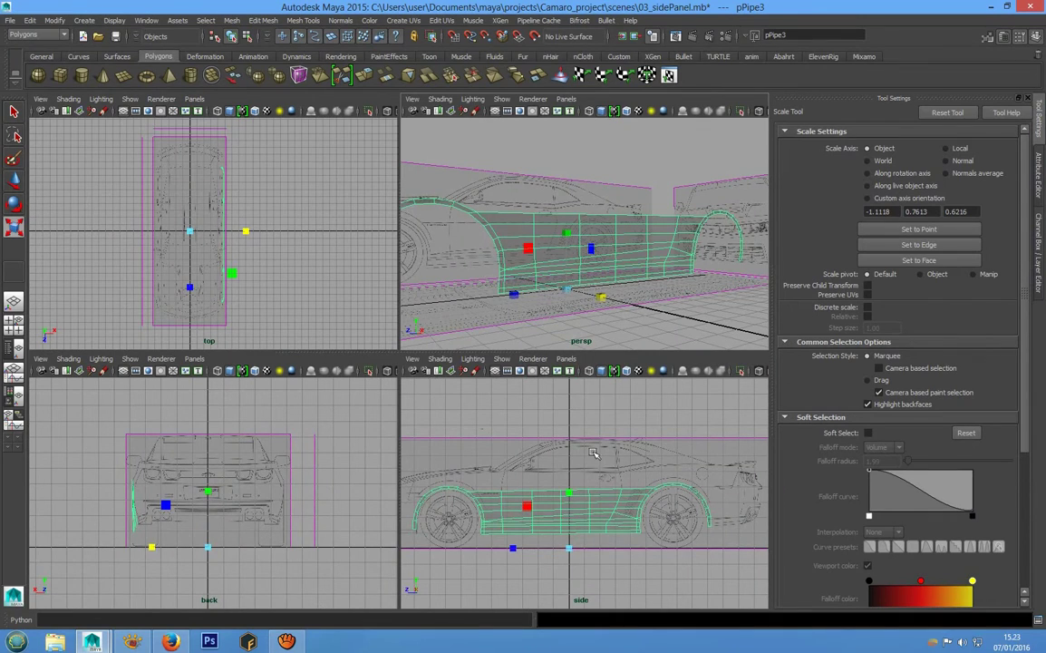
pyautogui.press('space')
pyautogui.scroll(1, 407, 430)
pyautogui.keyDown('alt'); pyautogui.moveTo(497, 482); pyautogui.dragTo(526, 490, button='middle'); pyautogui.keyUp('alt')
pyautogui.keyDown('alt'); pyautogui.moveTo(466, 474); pyautogui.dragTo(433, 410, button='middle'); pyautogui.keyUp('alt')
pyautogui.scroll(2, 483, 470)
pyautogui.scroll(2, 529, 450)
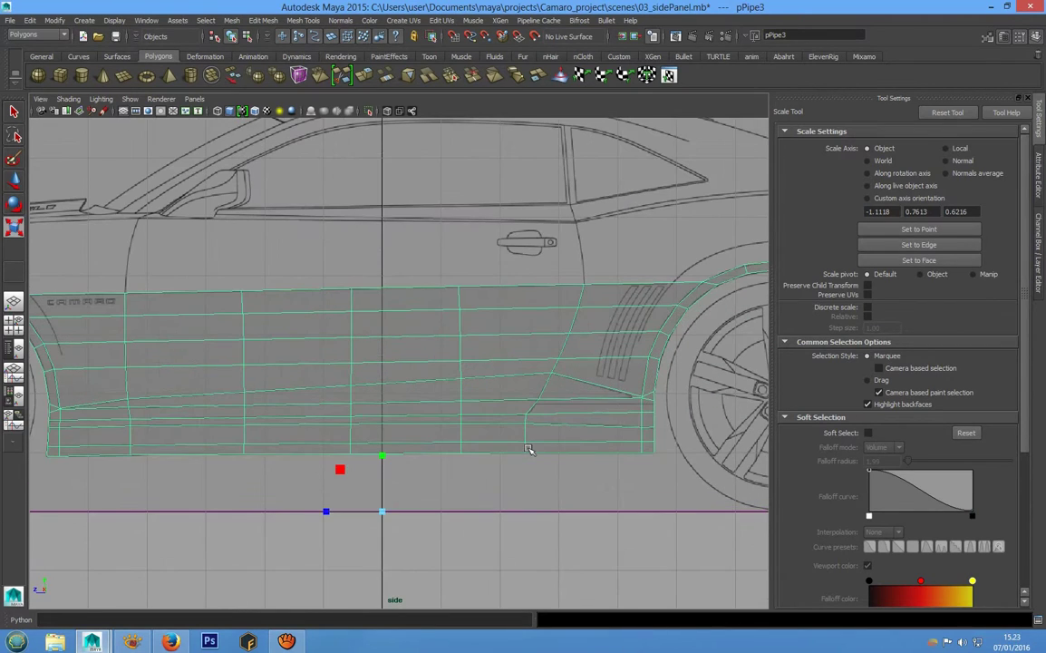
pyautogui.click(1037, 260)
pyautogui.scroll(-4, 553, 360)
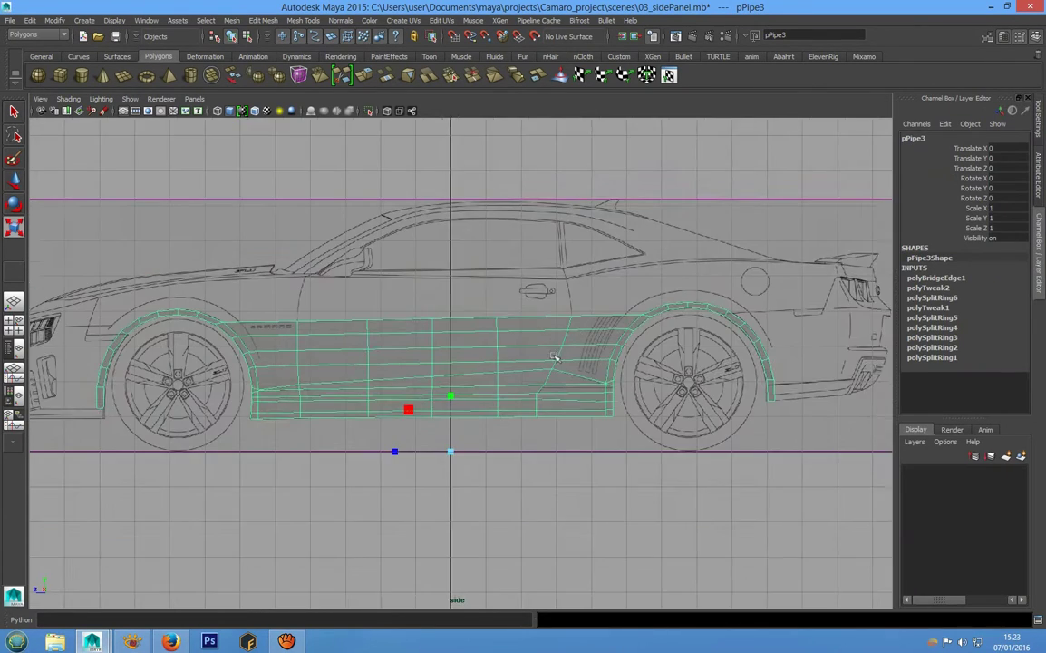
pyautogui.keyDown('alt'); pyautogui.moveTo(554, 360); pyautogui.dragTo(582, 353, button='middle'); pyautogui.keyUp('alt')
pyautogui.scroll(3, 581, 355)
pyautogui.scroll(2, 526, 402)
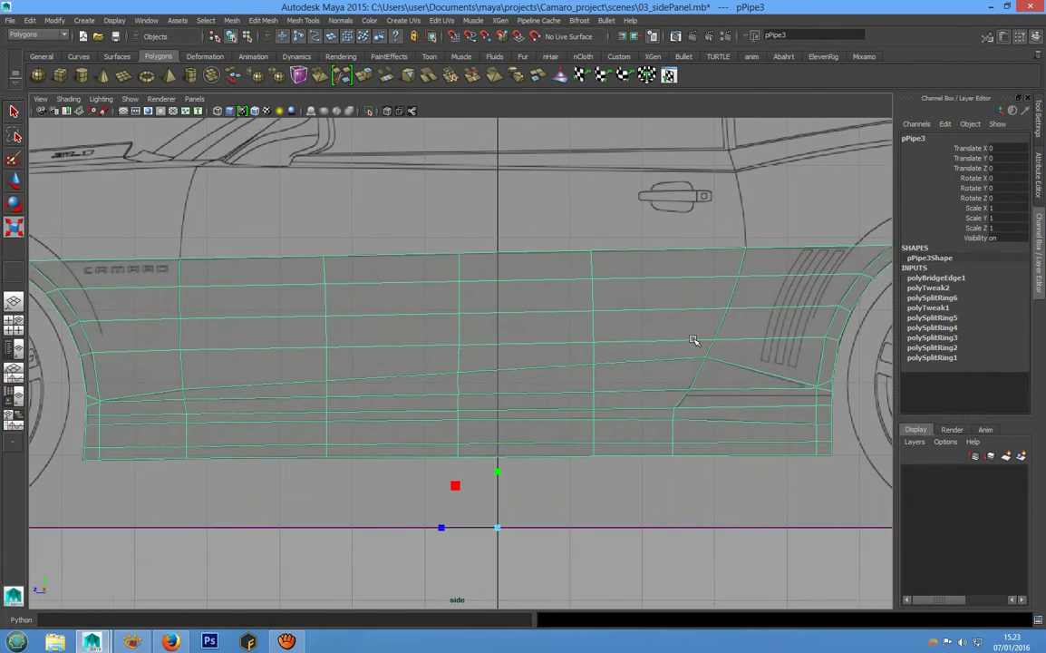
pyautogui.keyDown('alt'); pyautogui.moveTo(691, 339); pyautogui.dragTo(520, 378, button='middle'); pyautogui.keyUp('alt')
pyautogui.scroll(-4, 503, 417)
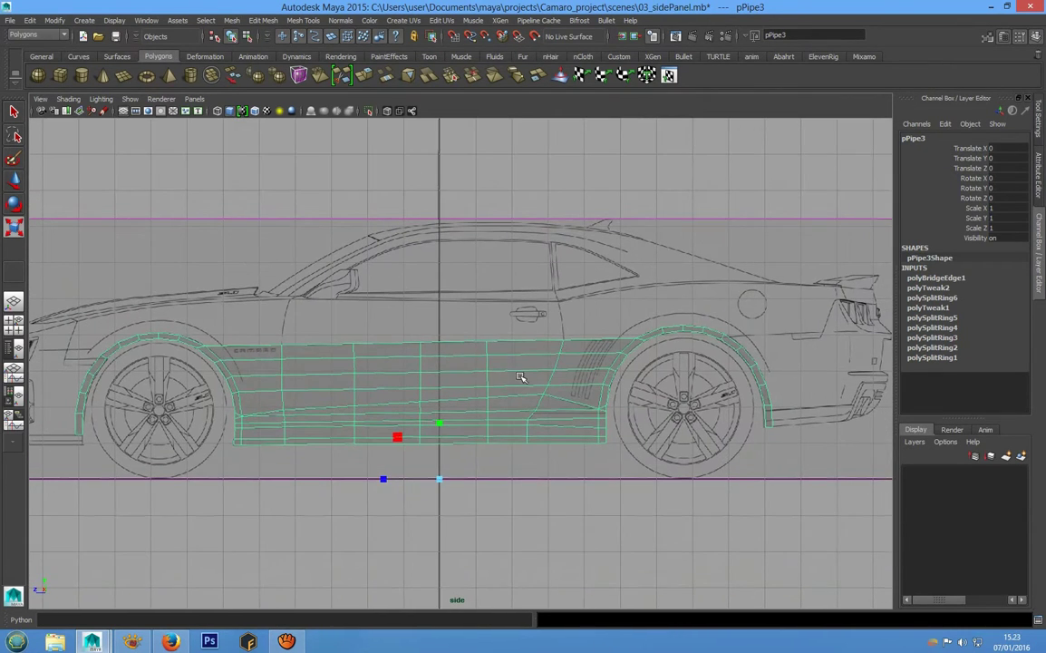
# Examine the panel's edge spacing in perspective, especially the wide gaps beside the front and rear wheel arches
pyautogui.rightClick(521, 369)
pyautogui.moveTo(546, 353); pyautogui.dragTo(549, 354, button='right')
pyautogui.press('space')
pyautogui.press('space')
pyautogui.press('w')
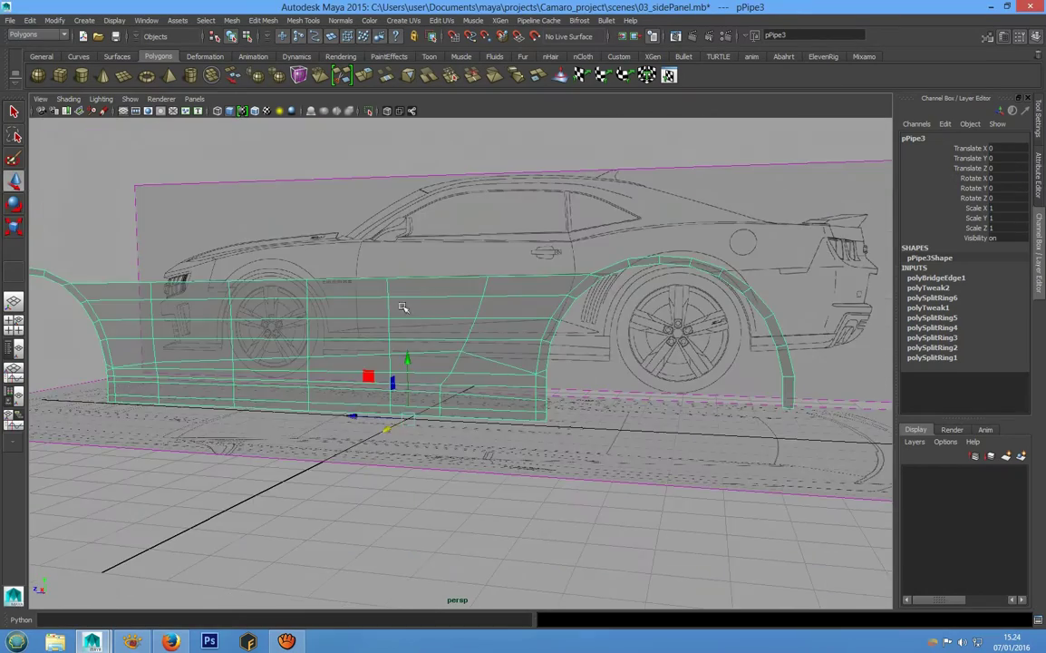
pyautogui.keyDown('alt'); pyautogui.moveTo(404, 308); pyautogui.dragTo(445, 332); pyautogui.keyUp('alt')
pyautogui.keyDown('alt'); pyautogui.moveTo(446, 333); pyautogui.dragTo(496, 339, button='middle'); pyautogui.keyUp('alt')
pyautogui.scroll(4, 499, 341)
pyautogui.keyDown('alt'); pyautogui.moveTo(499, 344); pyautogui.dragTo(535, 344); pyautogui.keyUp('alt')
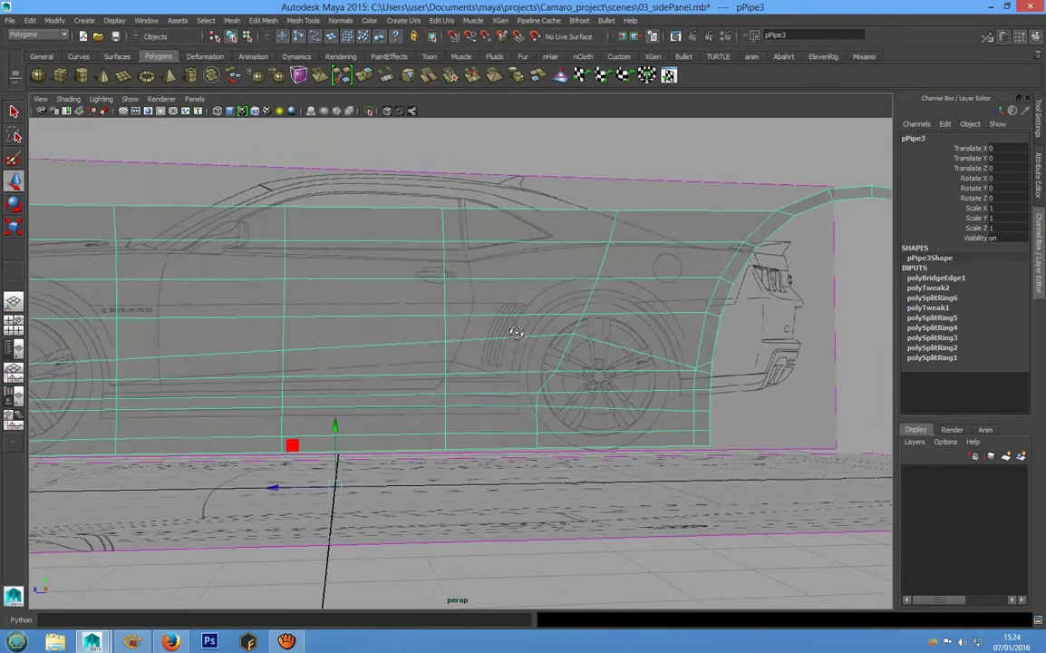
pyautogui.scroll(-4, 589, 348)
pyautogui.keyDown('alt'); pyautogui.moveTo(505, 354); pyautogui.dragTo(625, 371, button='middle'); pyautogui.keyUp('alt')
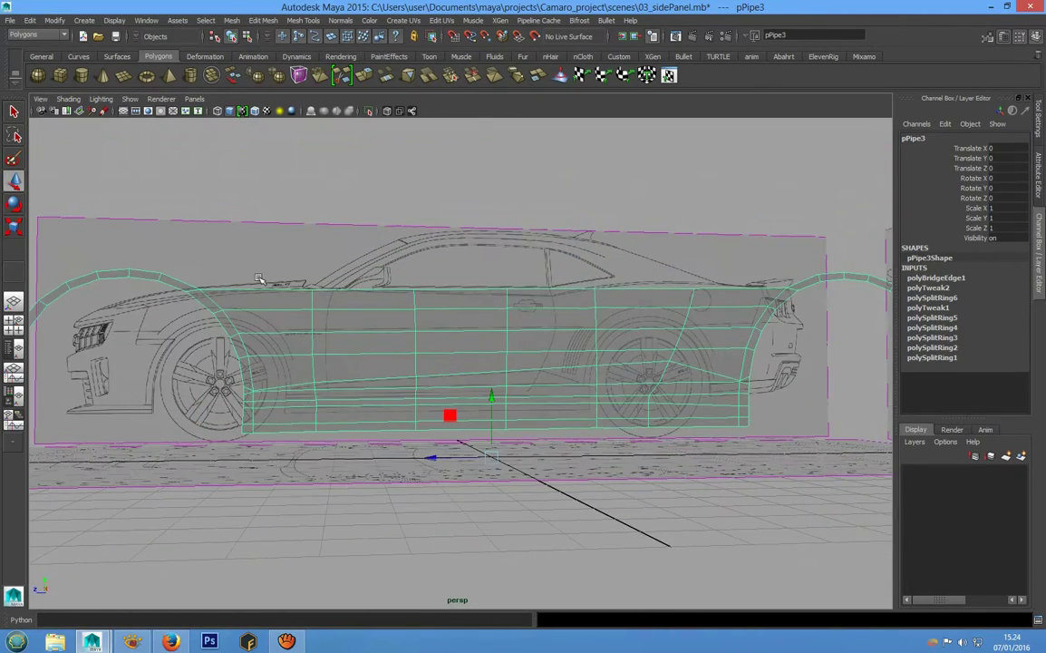
pyautogui.keyDown('alt'); pyautogui.moveTo(297, 338); pyautogui.dragTo(450, 323); pyautogui.keyUp('alt')
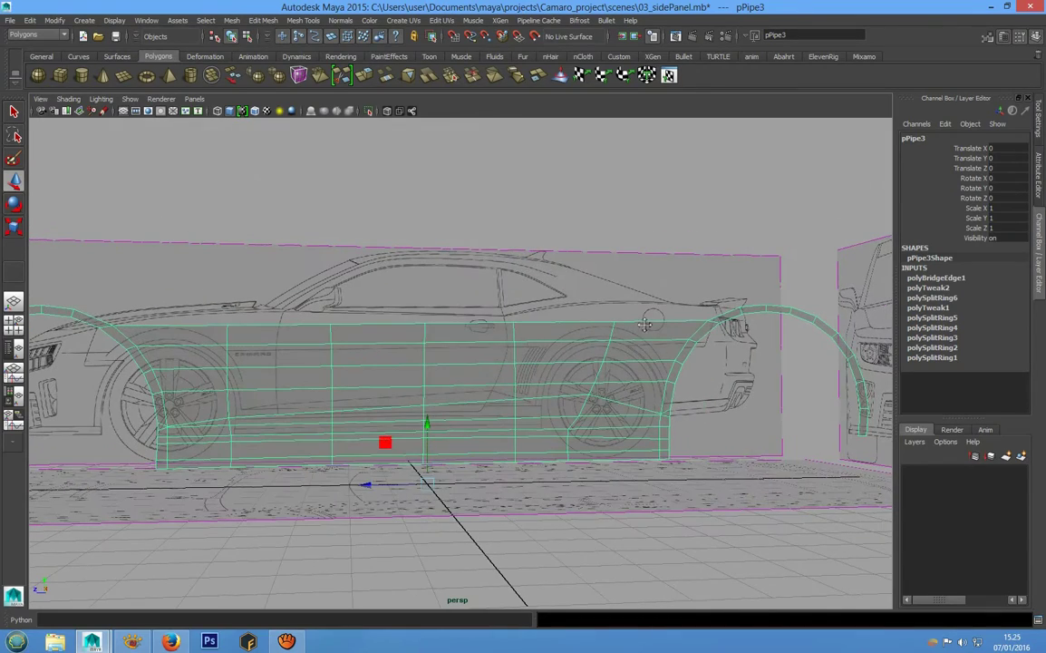
pyautogui.keyDown('alt'); pyautogui.moveTo(624, 390); pyautogui.dragTo(556, 372); pyautogui.keyUp('alt')
pyautogui.press('space')
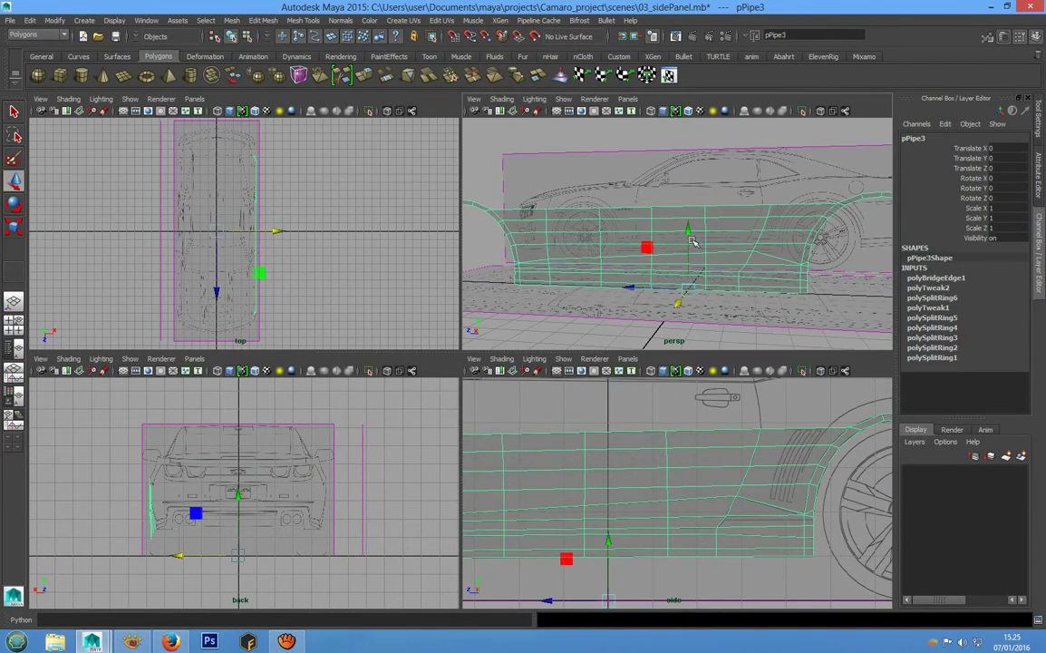
pyautogui.scroll(-2, 683, 252)
pyautogui.keyDown('alt'); pyautogui.moveTo(681, 254); pyautogui.dragTo(641, 267, button='middle'); pyautogui.keyUp('alt')
pyautogui.press('space')
pyautogui.scroll(-2, 509, 357)
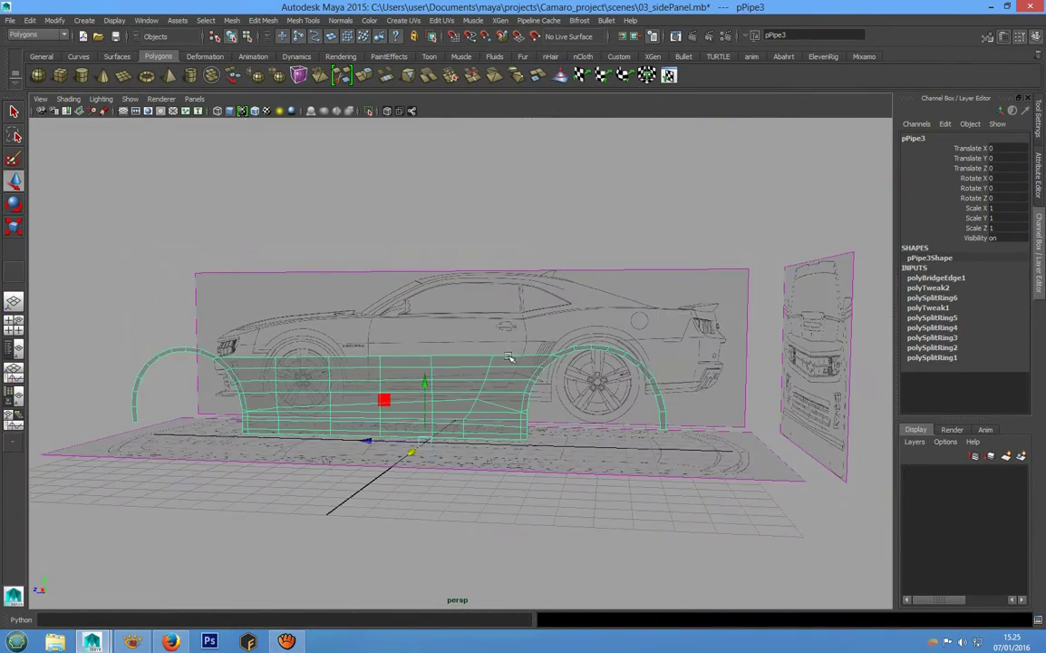
pyautogui.scroll(3, 510, 358)
# Insert a vertical edge loop ahead of the rear wheel arch, along the front edge of the side vents
pyautogui.press('space')
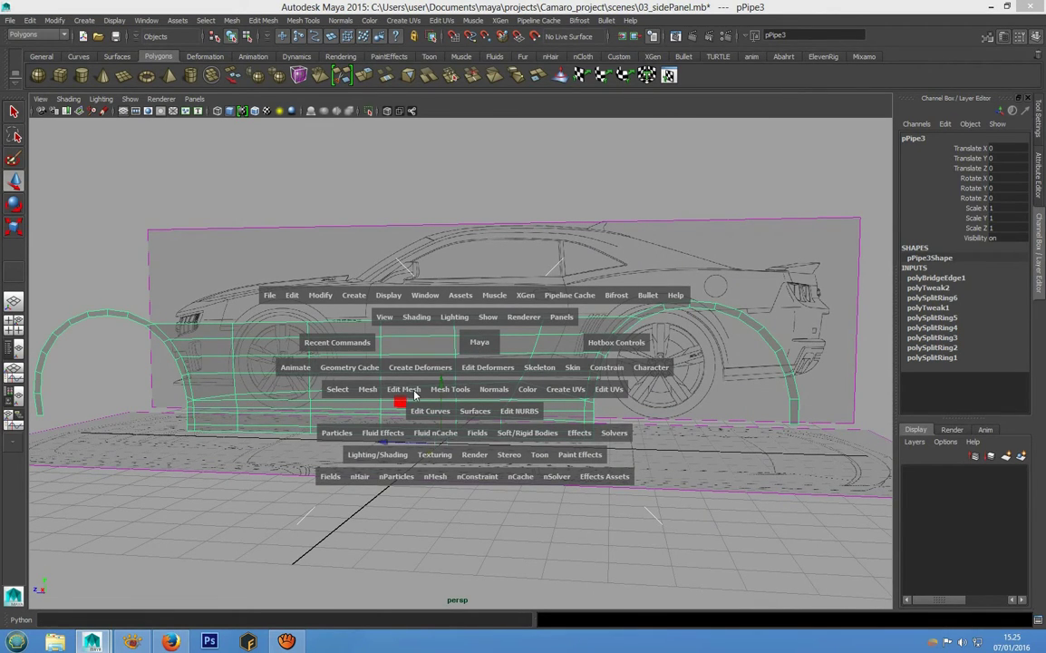
pyautogui.click(461, 392)
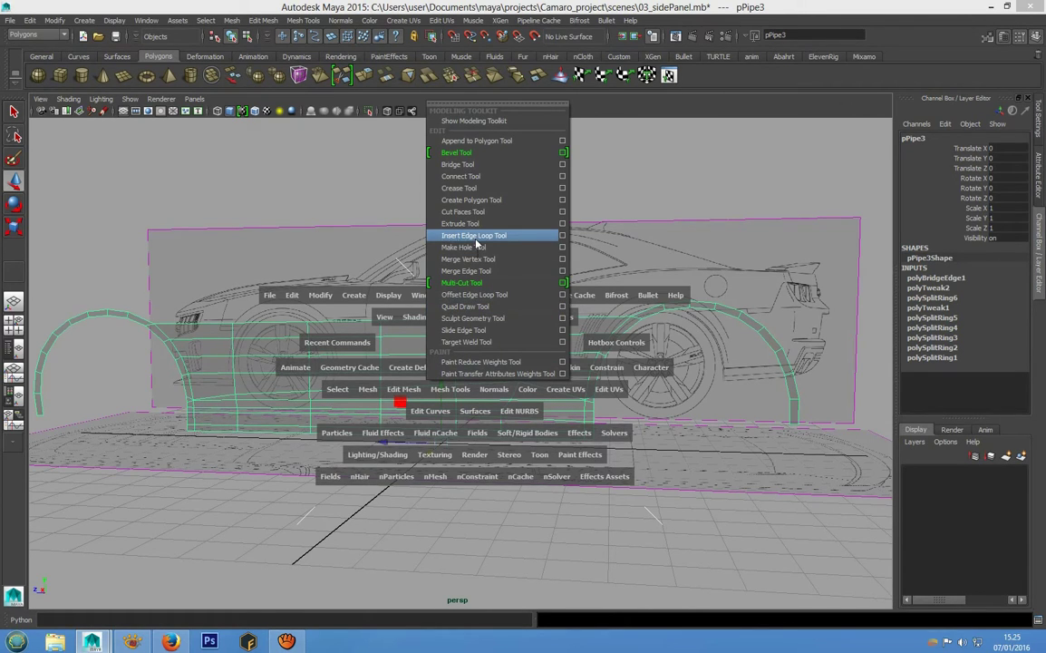
pyautogui.click(563, 236)
pyautogui.scroll(2, 506, 337)
pyautogui.keyDown('alt'); pyautogui.moveTo(506, 337); pyautogui.dragTo(490, 301, button='middle'); pyautogui.keyUp('alt')
pyautogui.scroll(3, 579, 348)
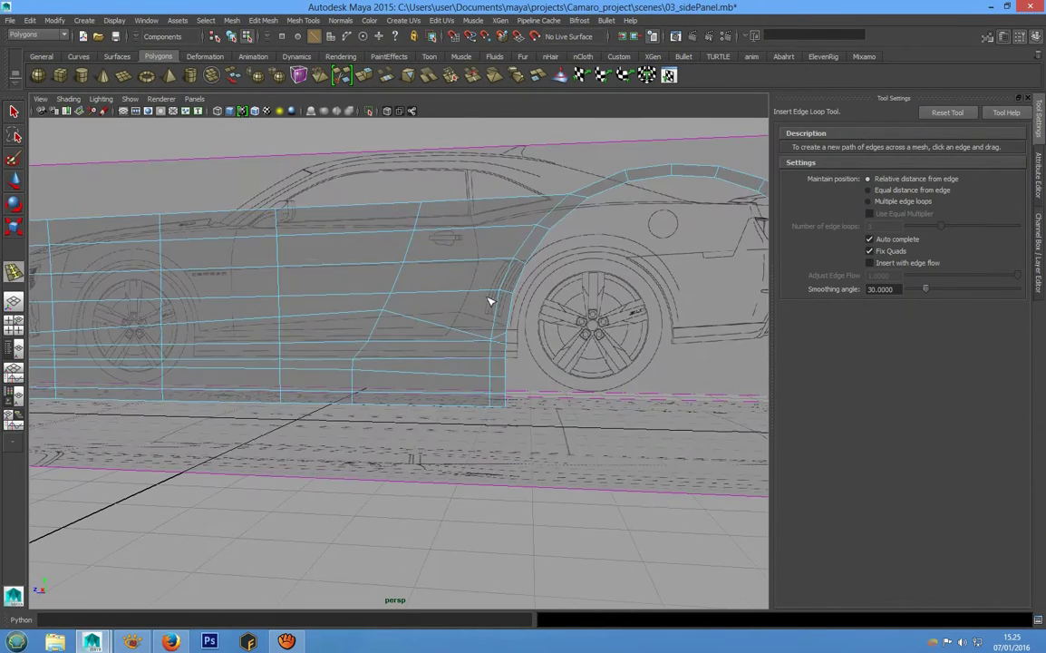
pyautogui.keyDown('alt'); pyautogui.moveTo(474, 328); pyautogui.dragTo(488, 329); pyautogui.keyUp('alt')
pyautogui.press('space')
pyautogui.press('space')
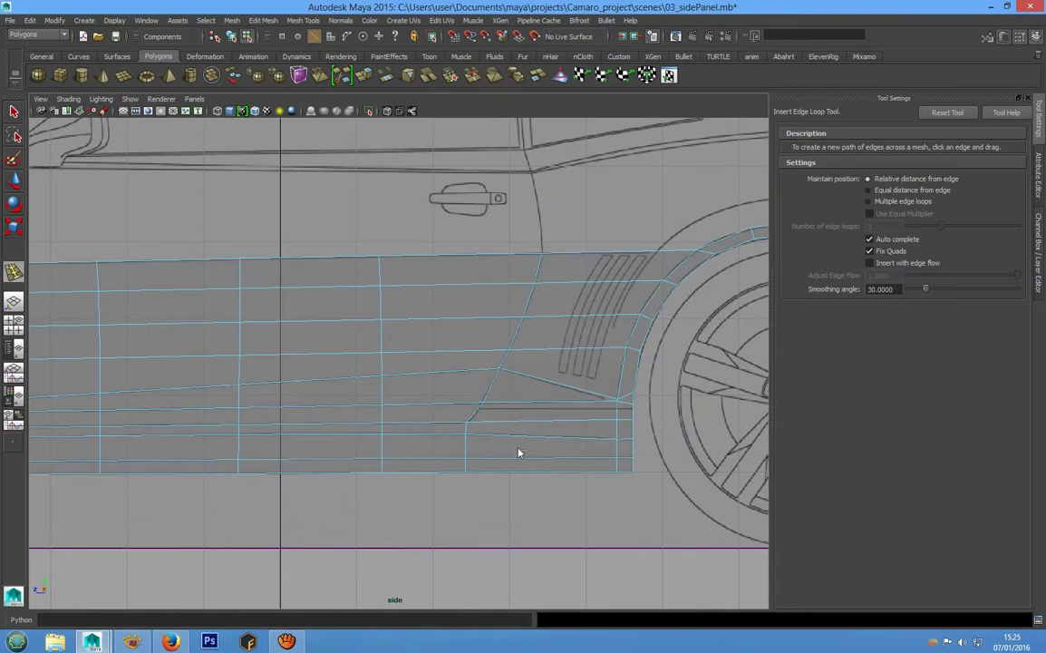
pyautogui.keyDown('alt'); pyautogui.moveTo(558, 444); pyautogui.dragTo(440, 397, button='middle'); pyautogui.keyUp('alt')
pyautogui.scroll(1, 486, 418)
pyautogui.scroll(2, 453, 401)
pyautogui.scroll(-5, 444, 392)
pyautogui.scroll(2, 438, 399)
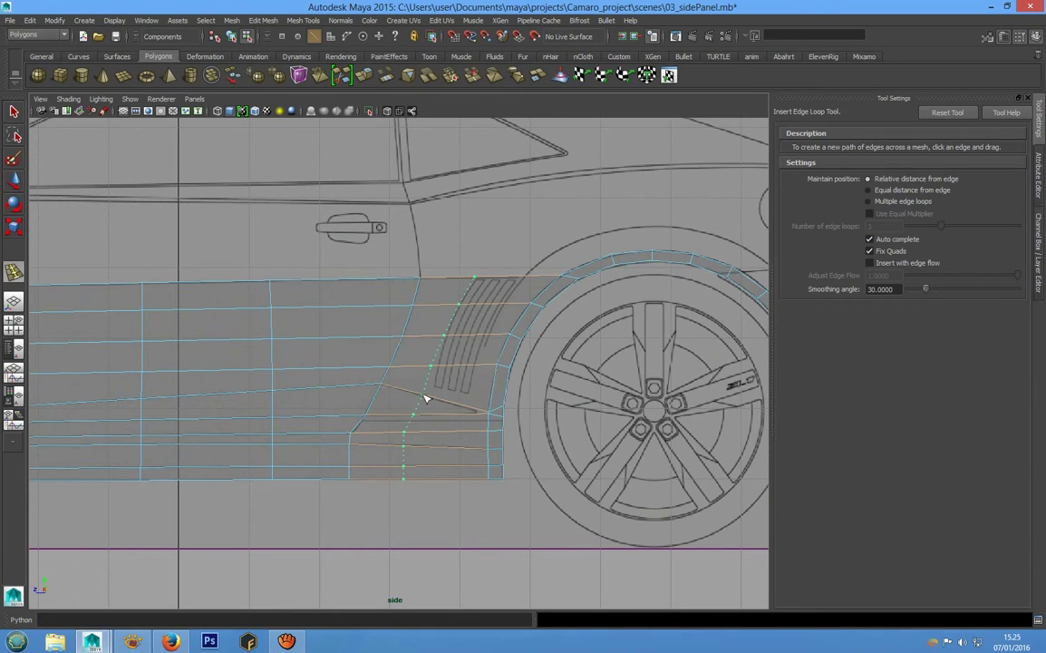
pyautogui.click(425, 399)
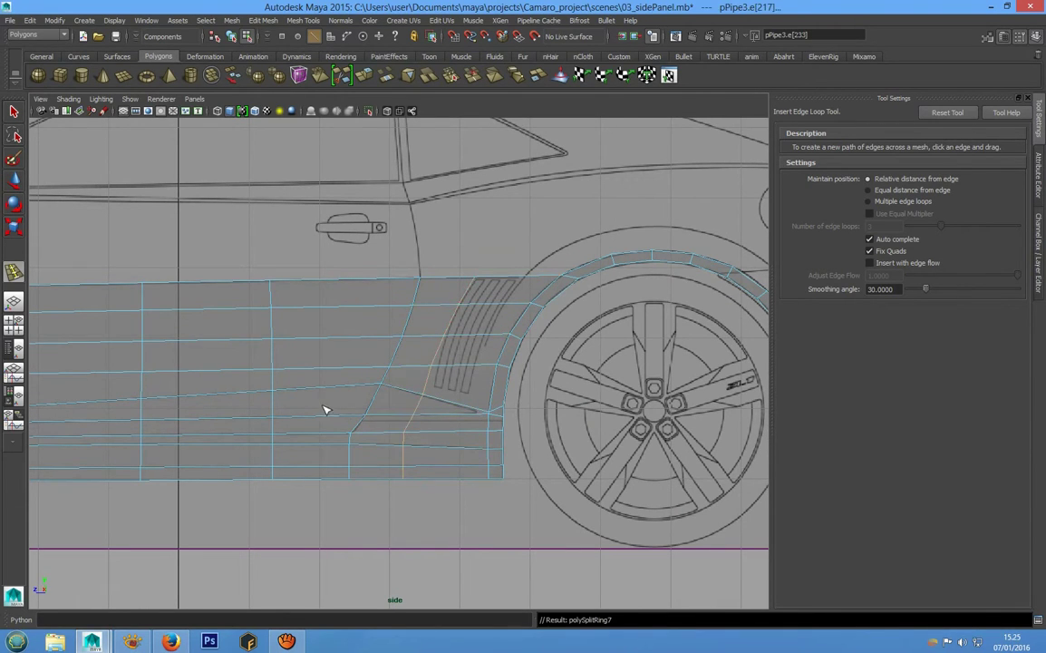
# Insert a vertical edge loop behind the front wheel arch, through the CAMARO lettering area
pyautogui.keyDown('alt'); pyautogui.moveTo(327, 411); pyautogui.dragTo(484, 423, button='middle'); pyautogui.keyUp('alt')
pyautogui.keyDown('alt'); pyautogui.moveTo(397, 457); pyautogui.dragTo(427, 427, button='middle'); pyautogui.keyUp('alt')
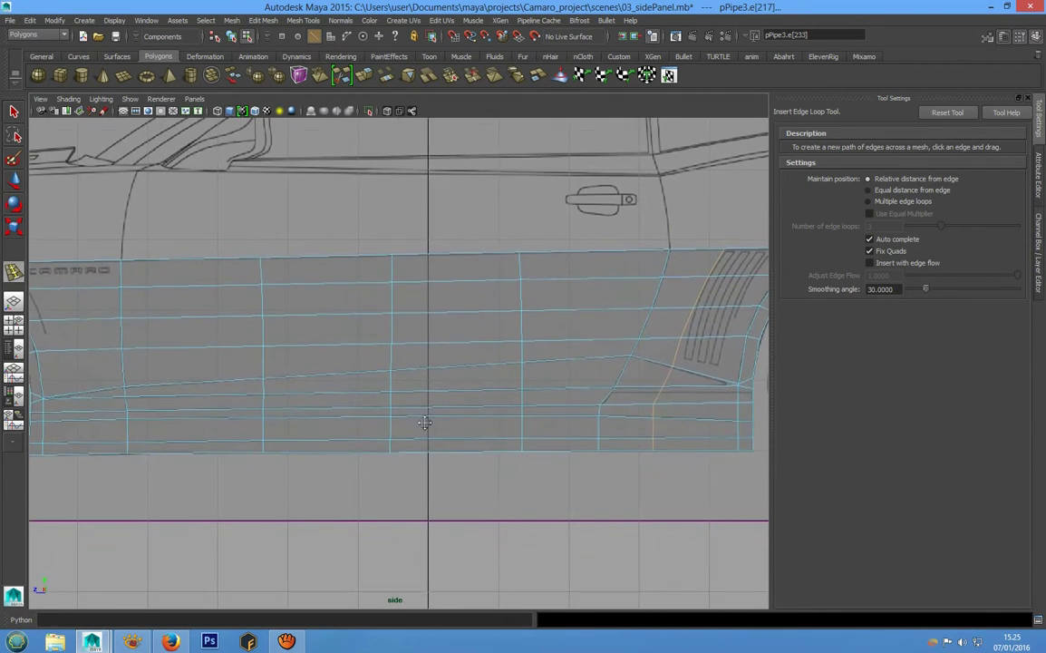
pyautogui.keyDown('alt'); pyautogui.moveTo(348, 437); pyautogui.dragTo(568, 453, button='middle'); pyautogui.keyUp('alt')
pyautogui.keyDown('alt'); pyautogui.moveTo(274, 414); pyautogui.dragTo(297, 377, button='middle'); pyautogui.keyUp('alt')
pyautogui.scroll(3, 444, 399)
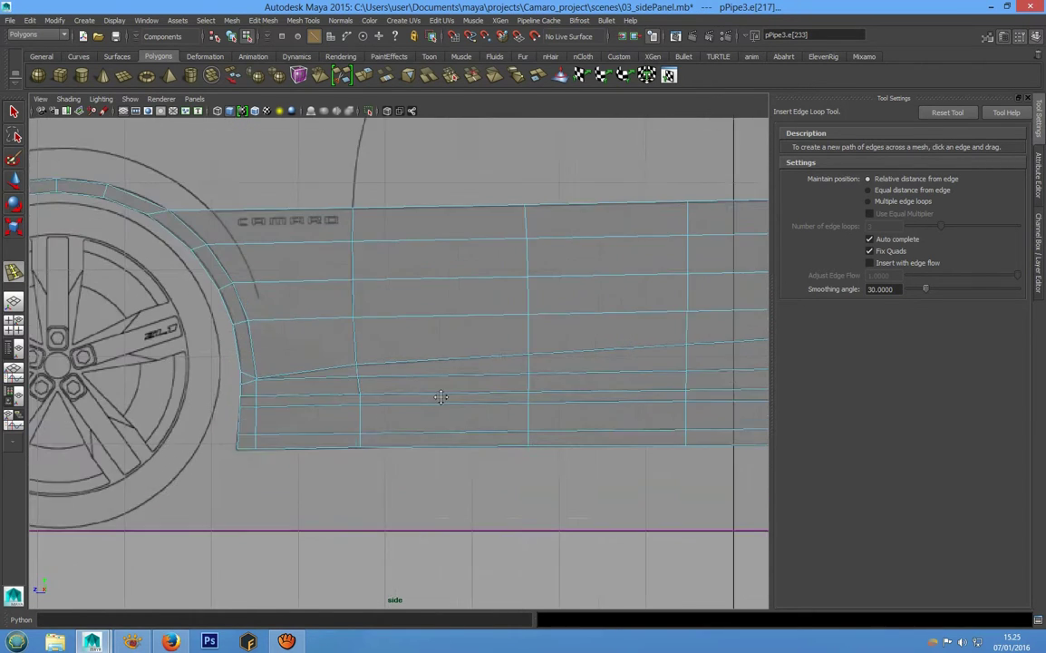
pyautogui.keyDown('alt'); pyautogui.moveTo(407, 403); pyautogui.dragTo(357, 422, button='middle'); pyautogui.keyUp('alt')
pyautogui.scroll(1, 384, 424)
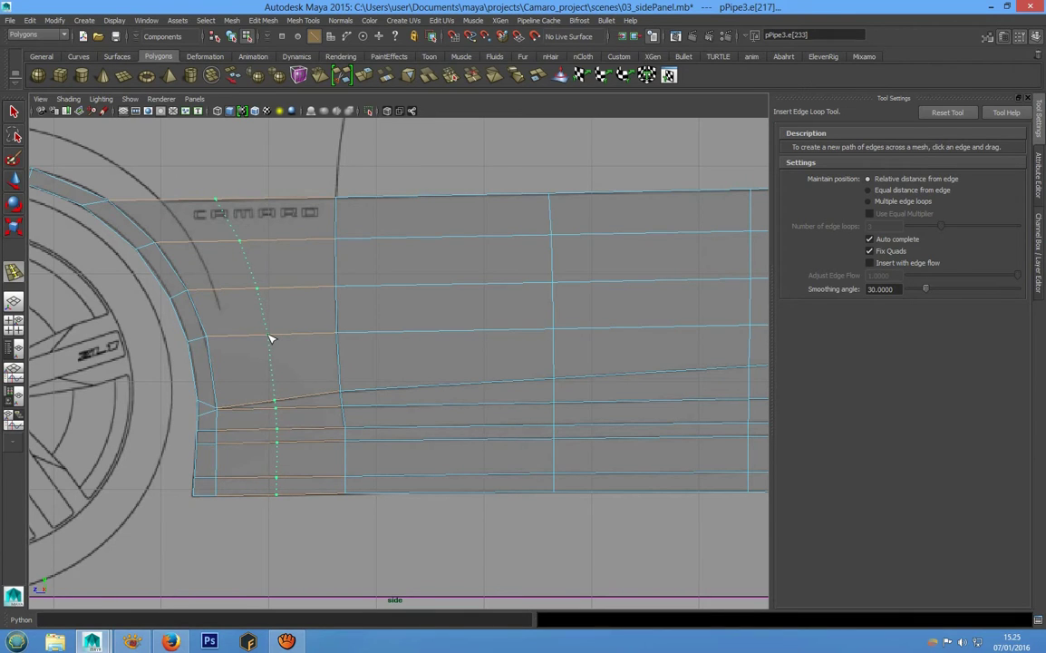
pyautogui.moveTo(270, 339); pyautogui.dragTo(272, 339)
# Select the three vertices in the row just below the side crease, from the side-vent column forward past the door edge, and move them inward
pyautogui.scroll(-5, 411, 345)
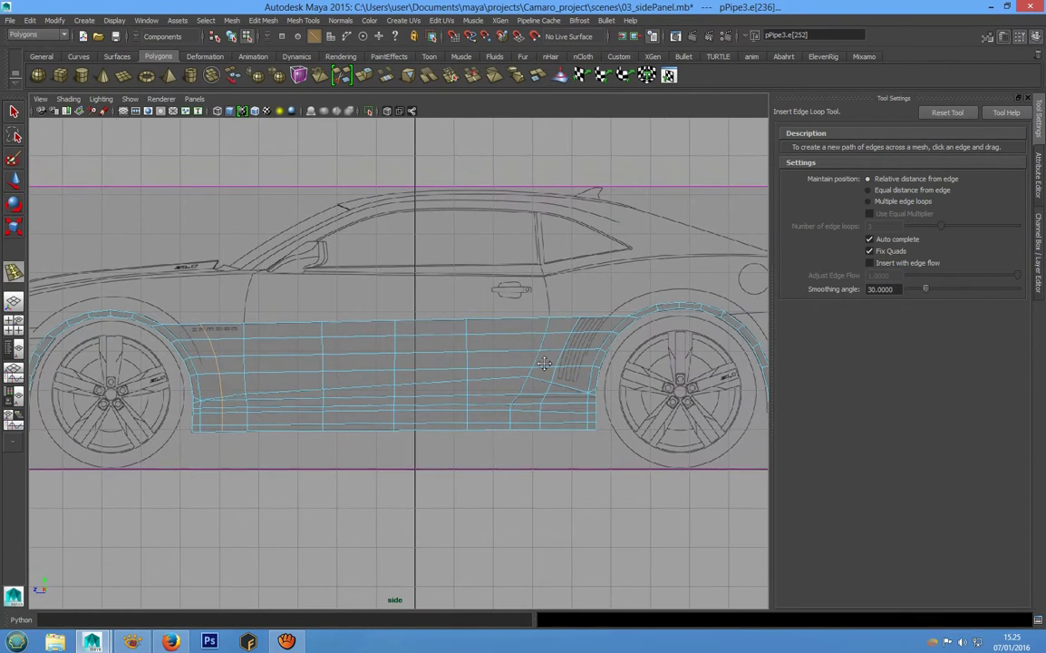
pyautogui.scroll(5, 471, 432)
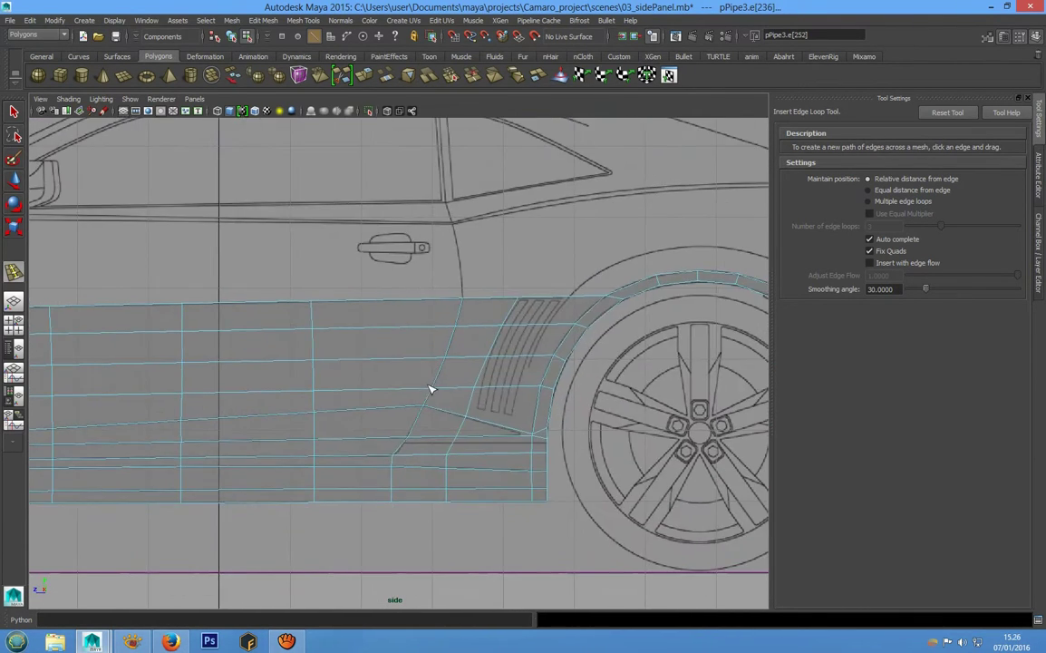
pyautogui.rightClick(474, 356)
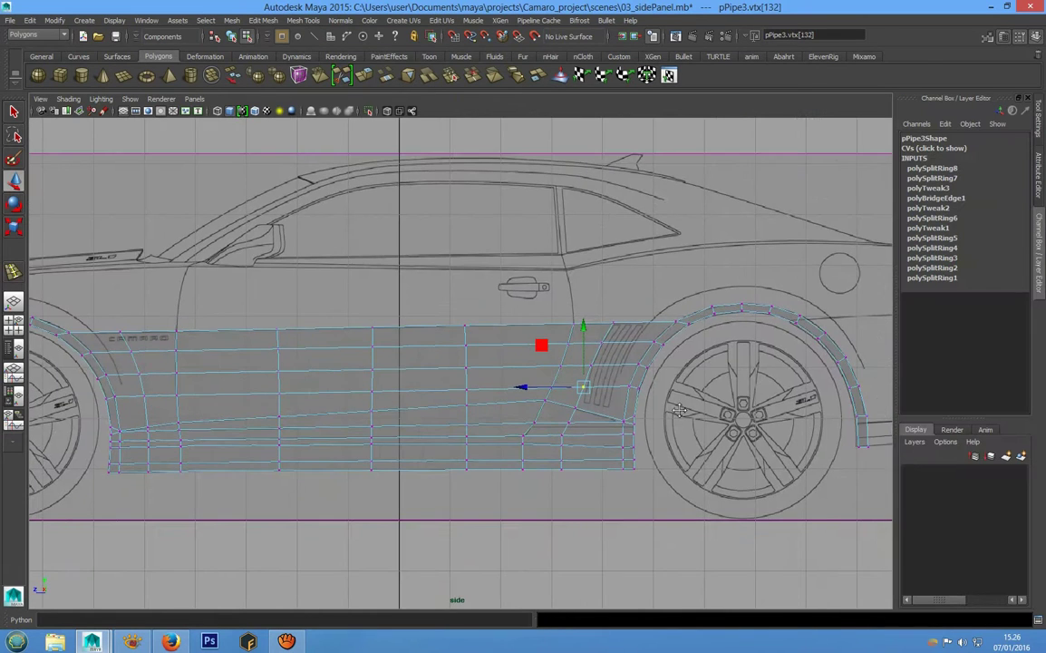
pyautogui.scroll(6, 512, 333)
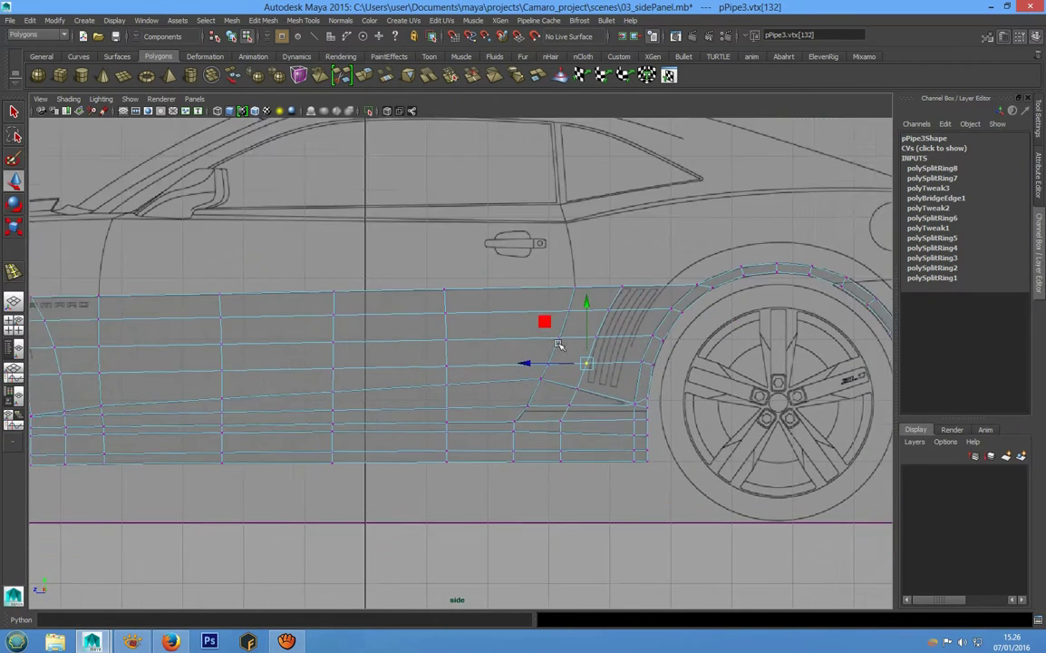
pyautogui.scroll(2, 512, 334)
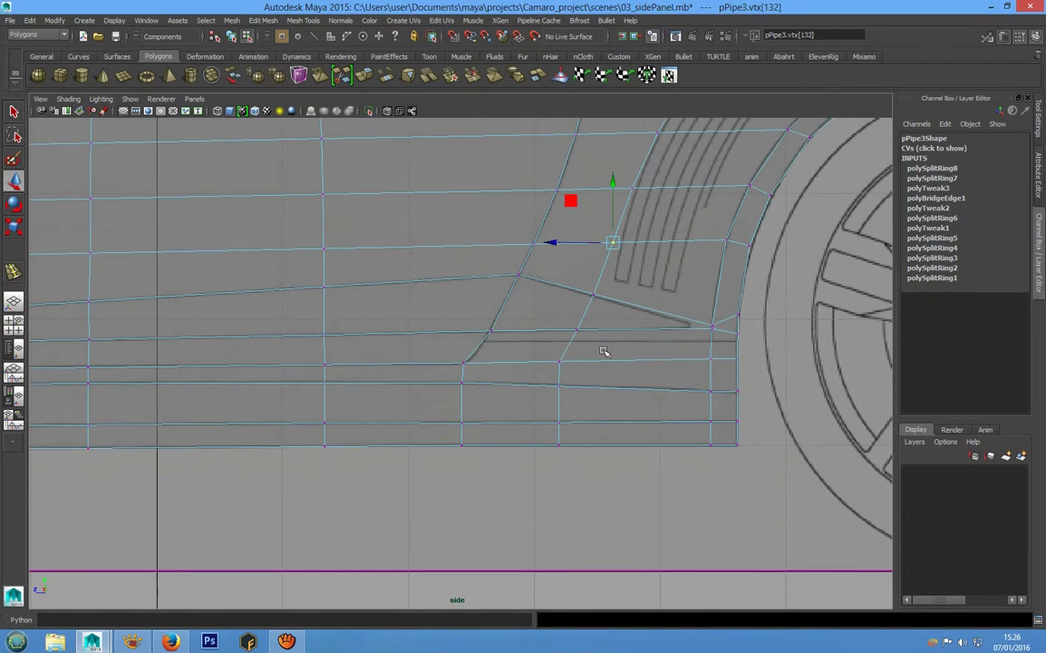
pyautogui.click(513, 338)
pyautogui.keyDown('alt'); pyautogui.moveTo(532, 331); pyautogui.dragTo(437, 327, button='middle'); pyautogui.keyUp('alt')
pyautogui.keyDown('alt'); pyautogui.moveTo(579, 320); pyautogui.dragTo(652, 315, button='middle'); pyautogui.keyUp('alt')
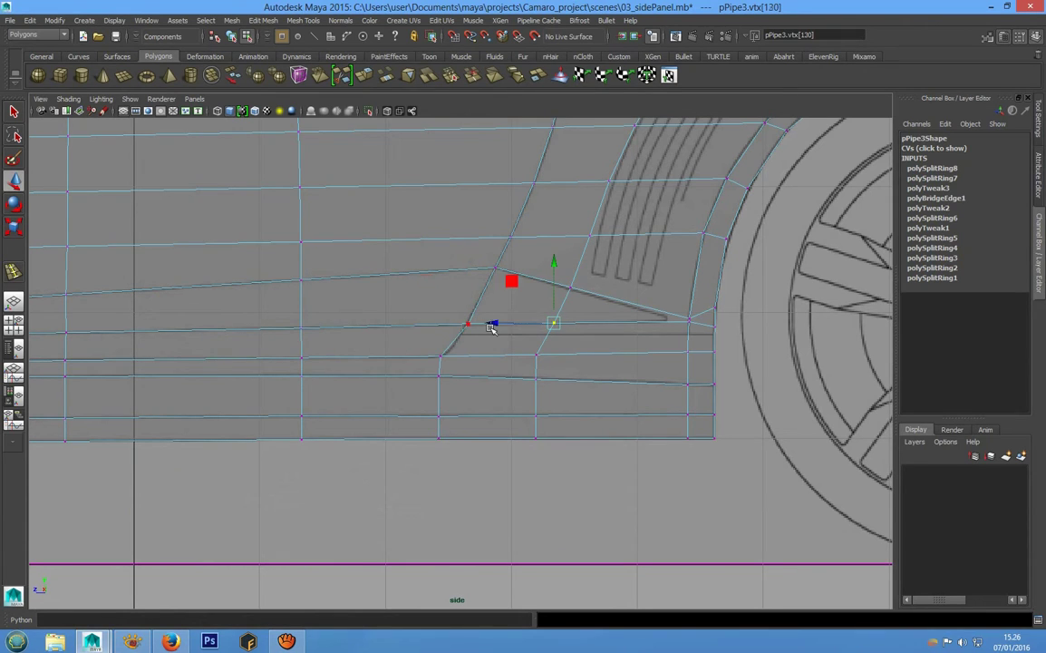
pyautogui.keyDown('shift'); pyautogui.click(580, 330); pyautogui.keyUp('shift')
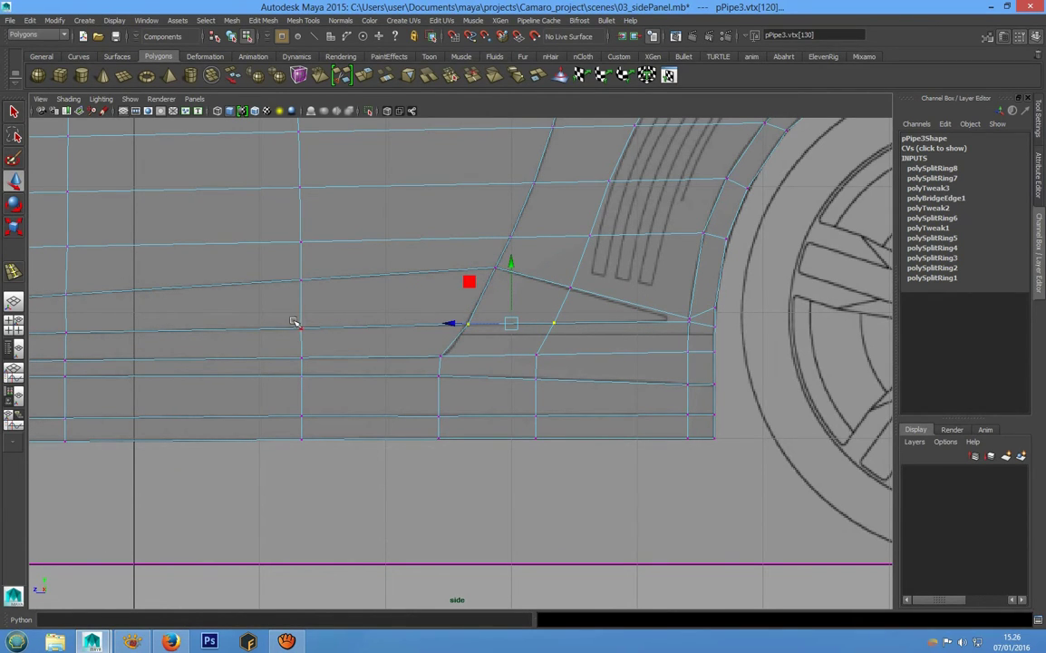
pyautogui.press('space')
pyautogui.press('space')
pyautogui.keyDown('alt'); pyautogui.moveTo(399, 245); pyautogui.dragTo(509, 377); pyautogui.keyUp('alt')
pyautogui.moveTo(585, 376); pyautogui.dragTo(577, 375)
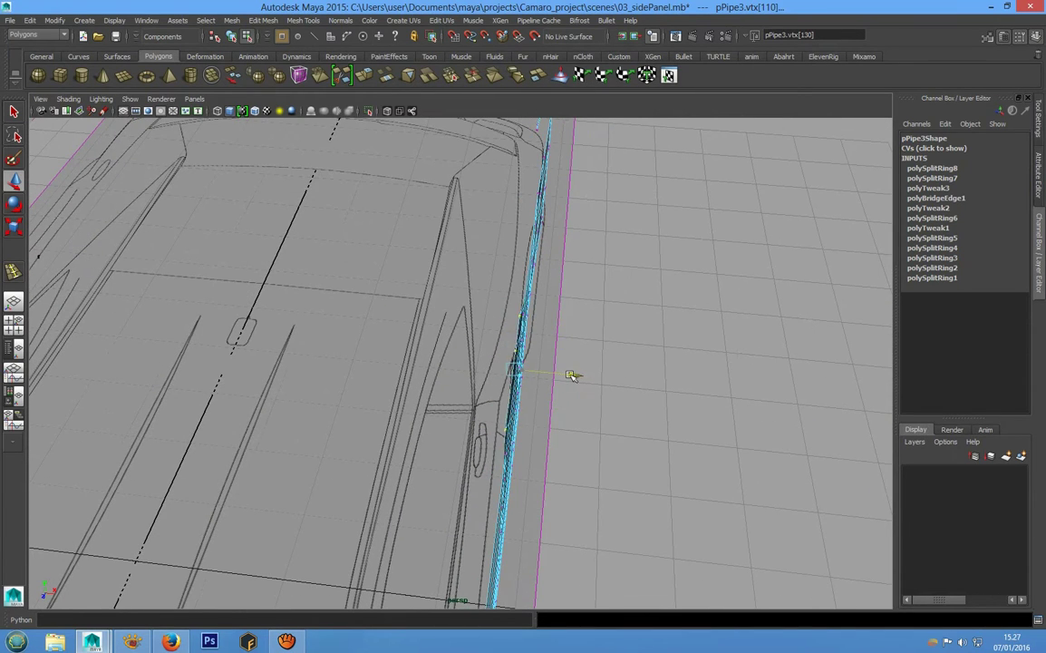
# Reduce the inward offset of the three selected vertices by moving them slightly outward in the top view
pyautogui.press('space')
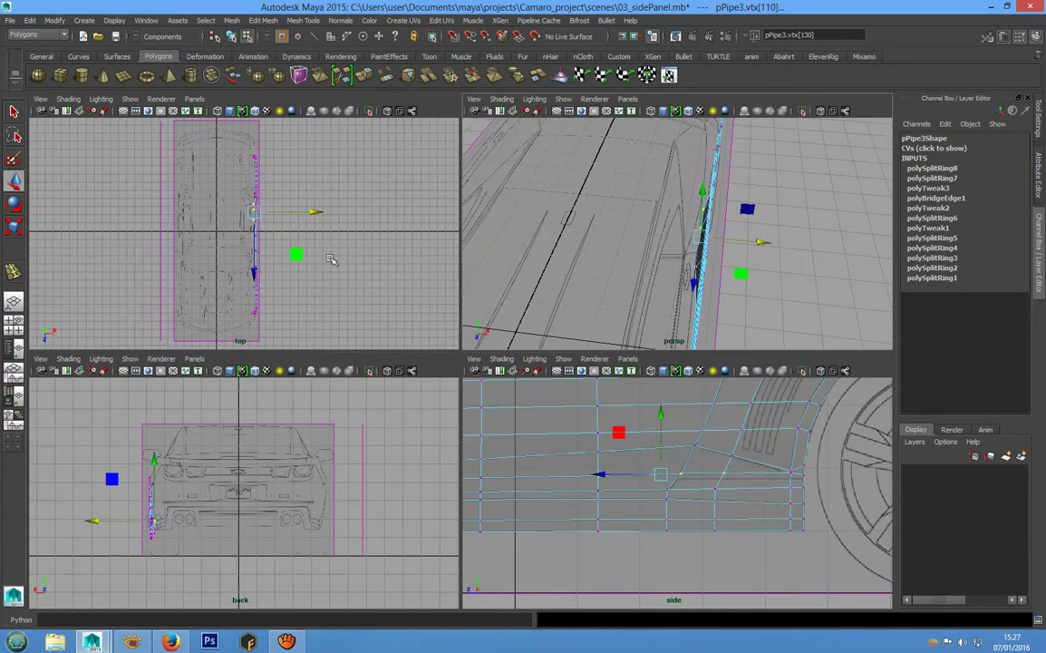
pyautogui.press('space')
pyautogui.scroll(10, 369, 282)
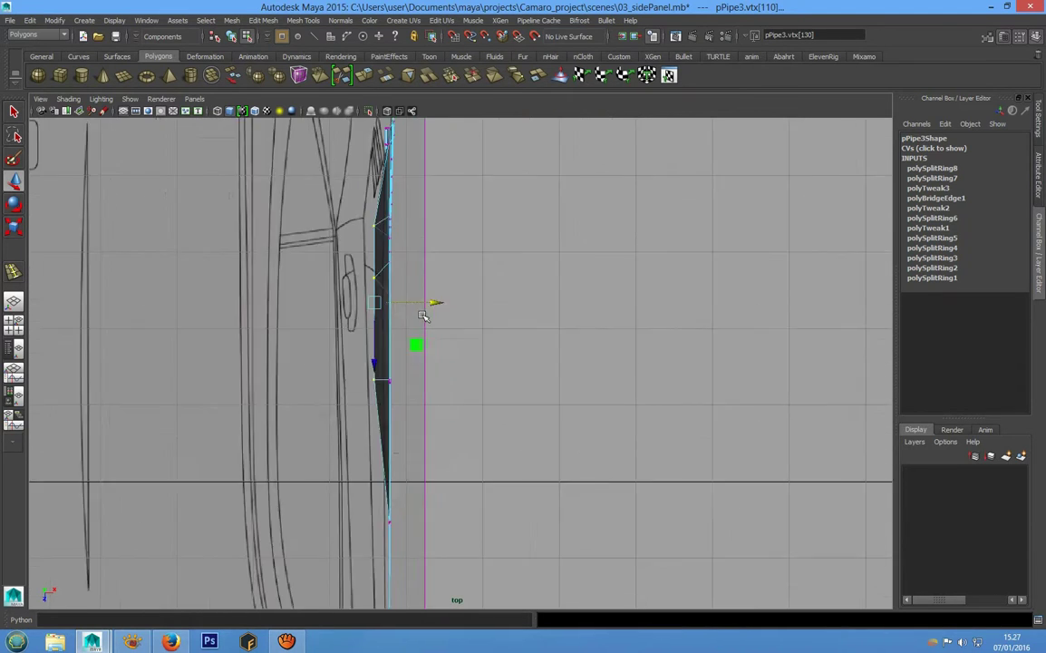
pyautogui.scroll(5, 423, 314)
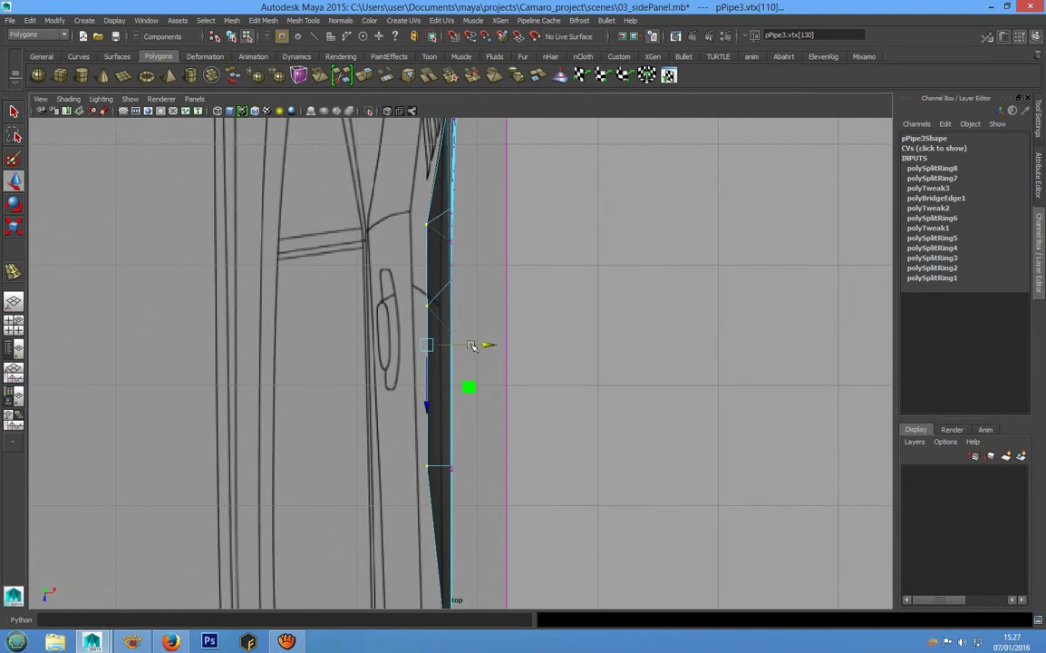
pyautogui.moveTo(471, 345); pyautogui.dragTo(495, 346)
# Fine-tune the sideways position of the single vertex at the door's rear edge in the row below the crease
pyautogui.click(580, 300)
pyautogui.click(436, 311)
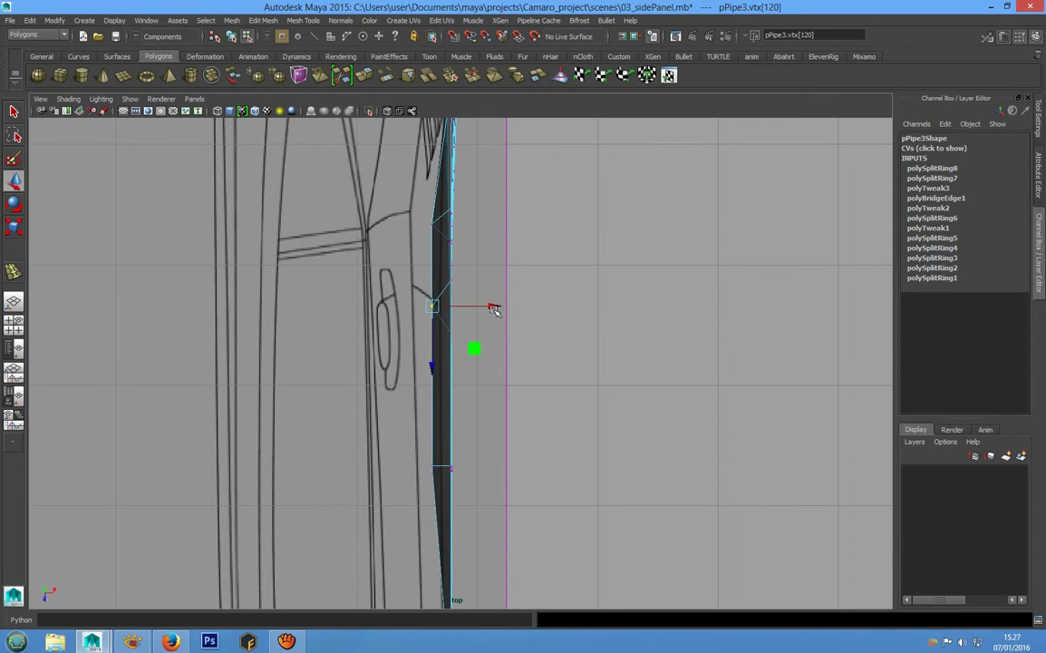
pyautogui.moveTo(492, 306); pyautogui.dragTo(492, 308)
pyautogui.scroll(-3, 464, 336)
pyautogui.keyDown('alt'); pyautogui.moveTo(453, 383); pyautogui.dragTo(404, 234, button='middle'); pyautogui.keyUp('alt')
pyautogui.scroll(2, 429, 310)
# Adjust the sideways depth of the vertex in the same row on the first column forward of the door's rear edge
pyautogui.press('space')
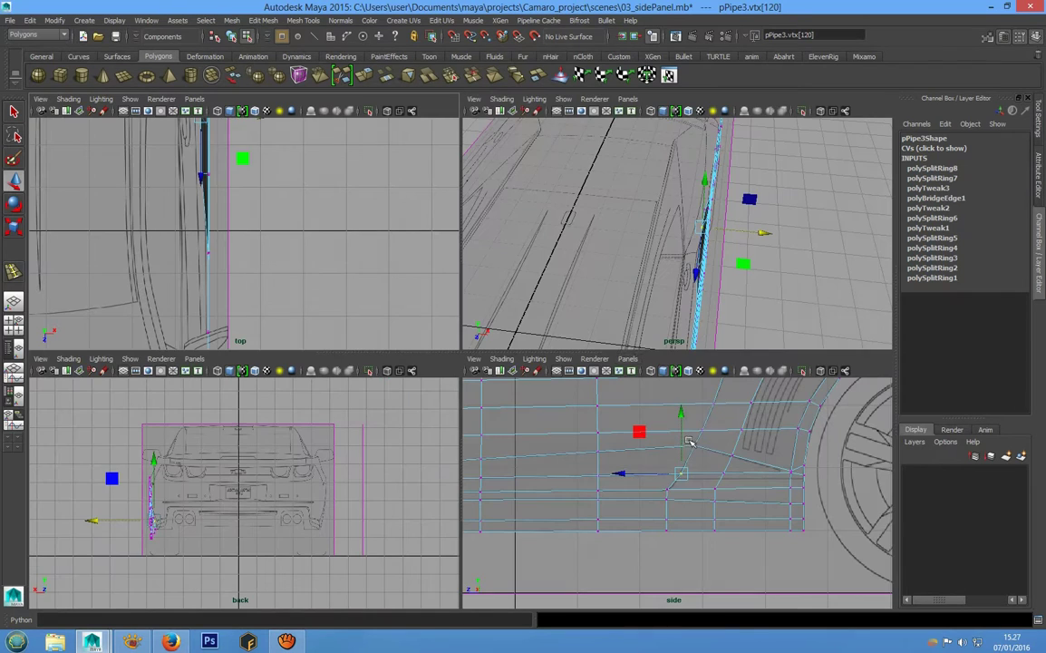
pyautogui.press('space')
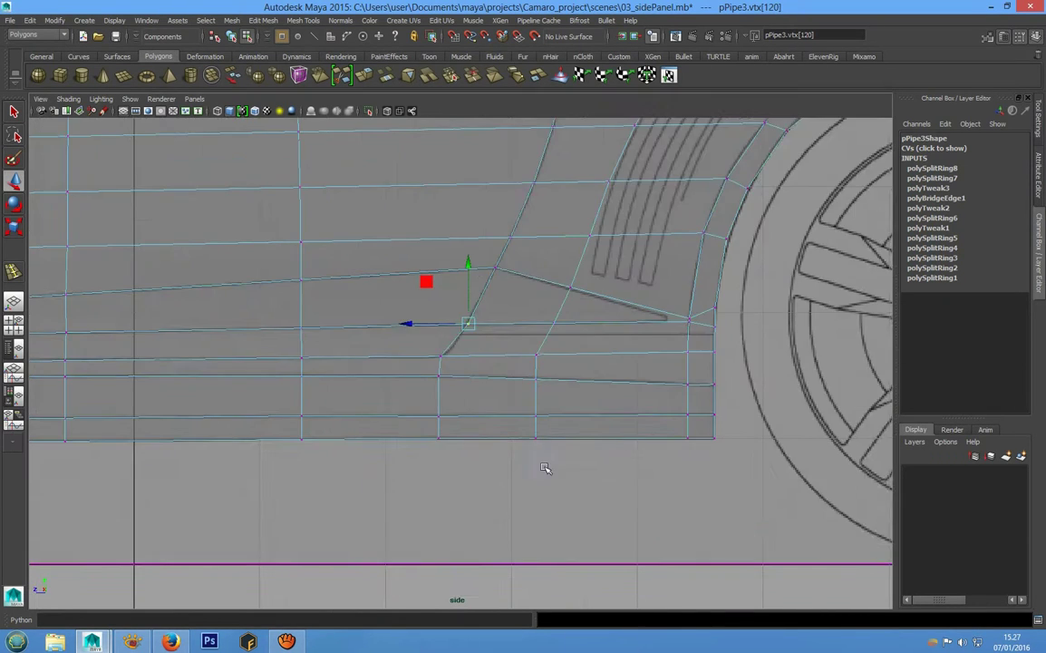
pyautogui.scroll(5, 547, 472)
pyautogui.scroll(-1, 519, 422)
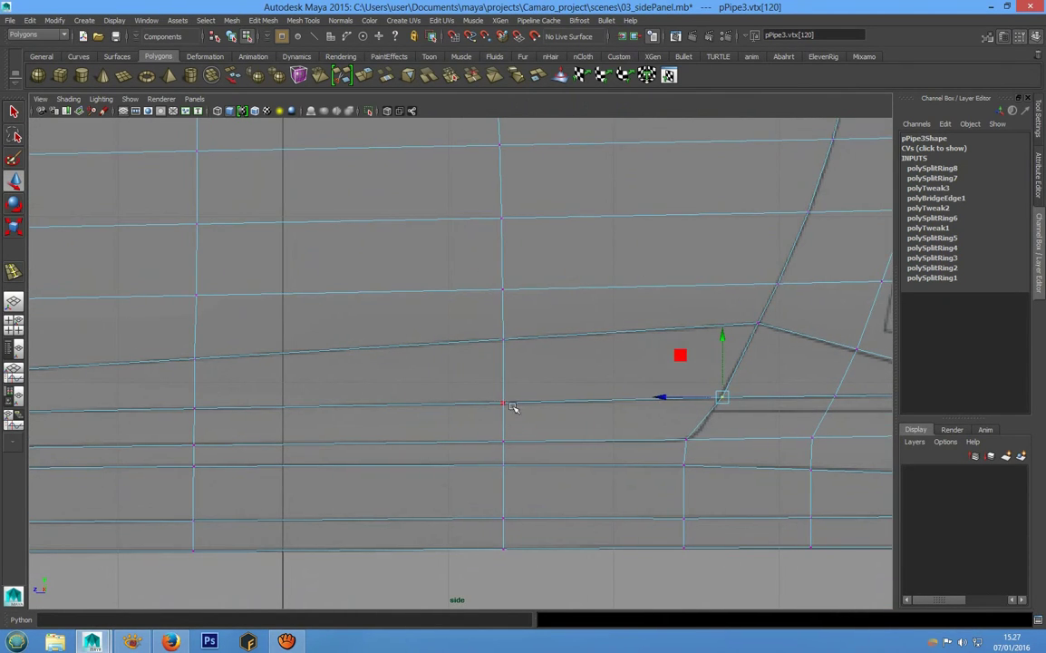
pyautogui.press('space')
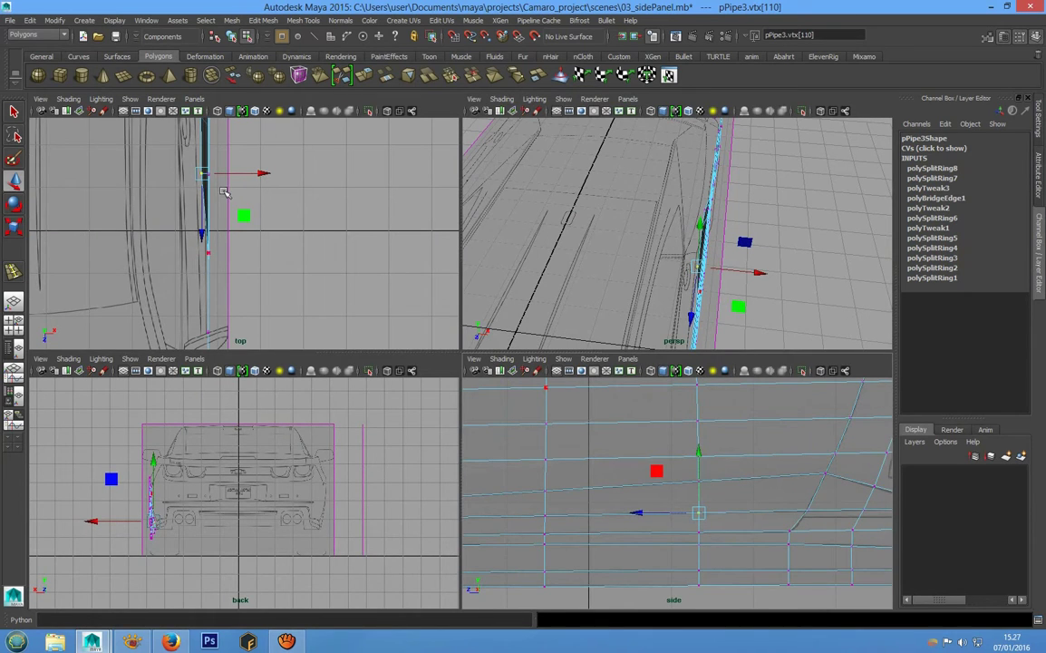
pyautogui.keyDown('alt'); pyautogui.moveTo(309, 207); pyautogui.dragTo(332, 282, button='middle'); pyautogui.keyUp('alt')
pyautogui.scroll(-3, 332, 263)
pyautogui.moveTo(292, 230); pyautogui.dragTo(293, 231)
# Move the below-crease vertex on the second column forward of the door's rear edge slightly inward in the top view
pyautogui.keyDown('alt'); pyautogui.moveTo(594, 494); pyautogui.dragTo(647, 458, button='middle'); pyautogui.keyUp('alt')
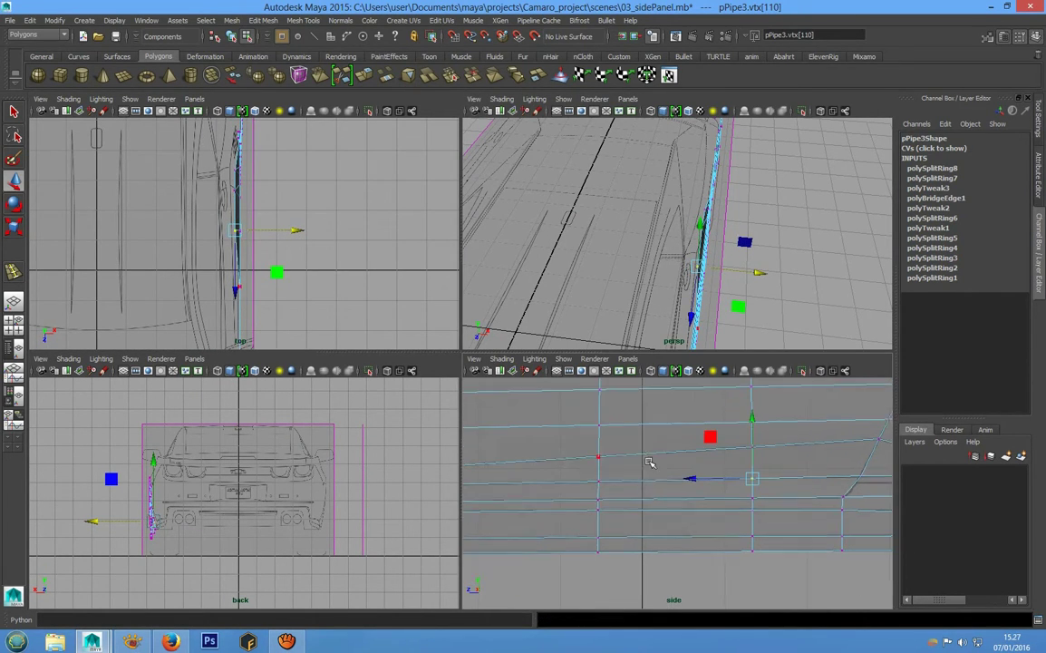
pyautogui.click(599, 479)
pyautogui.keyDown('alt'); pyautogui.moveTo(327, 276); pyautogui.dragTo(328, 235, button='middle'); pyautogui.keyUp('alt')
pyautogui.moveTo(310, 237); pyautogui.dragTo(304, 237)
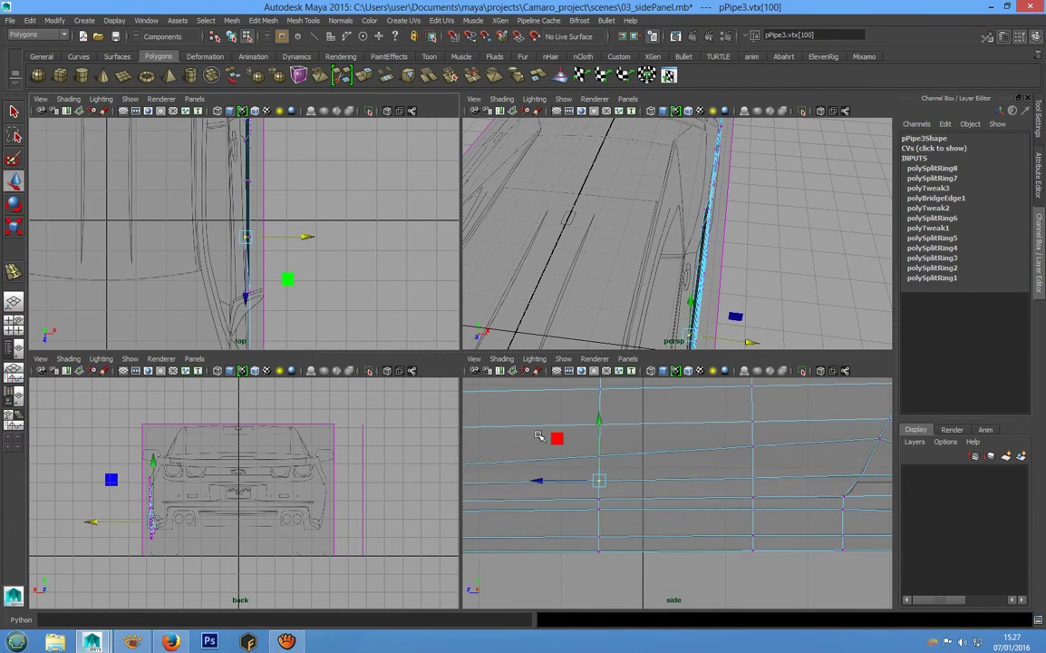
# Move the below-crease vertex on the third column forward of the door's rear edge slightly inward in the top view
pyautogui.middleClick(539, 439)
pyautogui.scroll(5, 293, 239)
pyautogui.moveTo(299, 273)
pyautogui.keyDown('alt'); pyautogui.mouseDown(button='middle')
pyautogui.moveTo(292, 239)
pyautogui.moveTo(281, 283)
pyautogui.mouseUp(button='middle'); pyautogui.keyUp('alt')
pyautogui.keyDown('alt'); pyautogui.moveTo(521, 479); pyautogui.dragTo(691, 466, button='middle'); pyautogui.keyUp('alt')
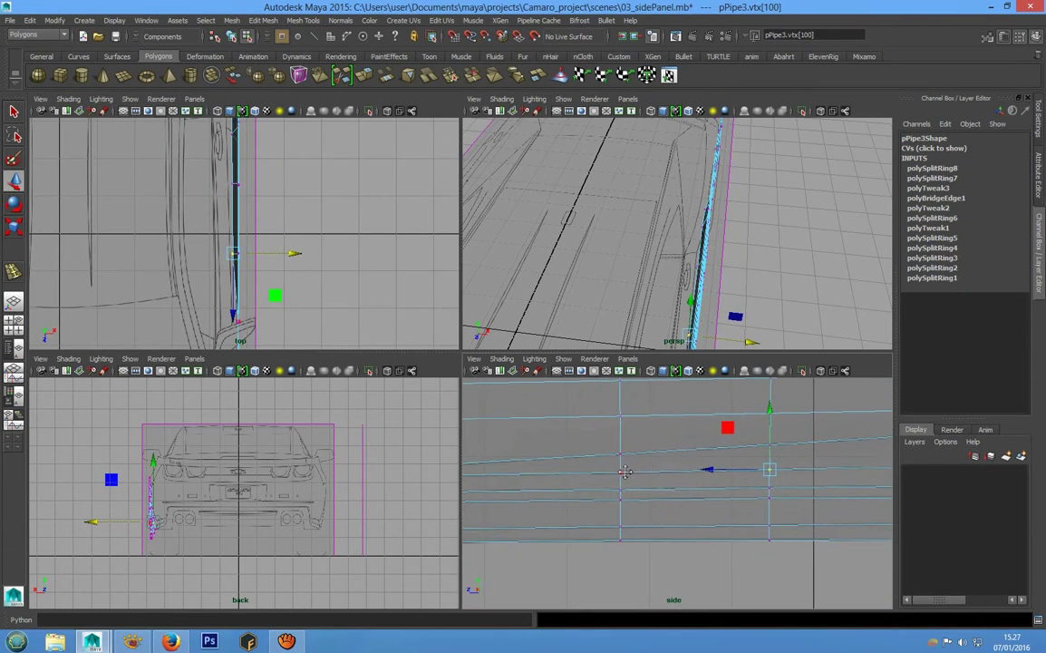
pyautogui.click(623, 472)
pyautogui.keyDown('alt'); pyautogui.moveTo(290, 336); pyautogui.dragTo(294, 272, button='middle'); pyautogui.keyUp('alt')
pyautogui.moveTo(302, 258); pyautogui.dragTo(304, 260)
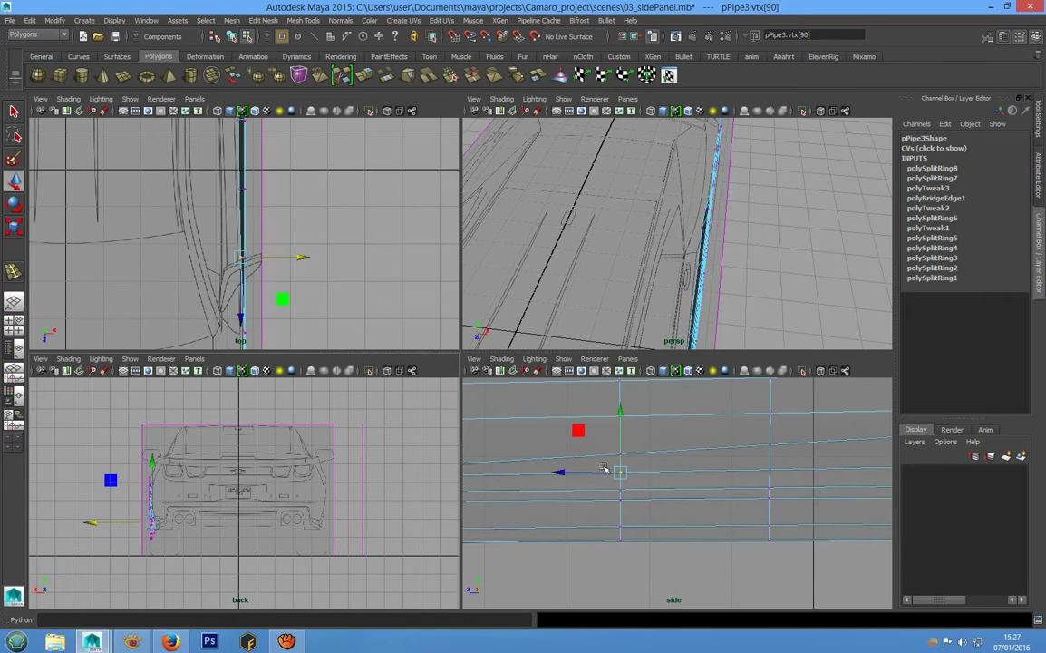
# Move the below-crease vertex on the column at the door's front edge slightly inward in the top view
pyautogui.keyDown('alt'); pyautogui.moveTo(533, 481); pyautogui.dragTo(646, 470, button='middle'); pyautogui.keyUp('alt')
pyautogui.click(598, 461)
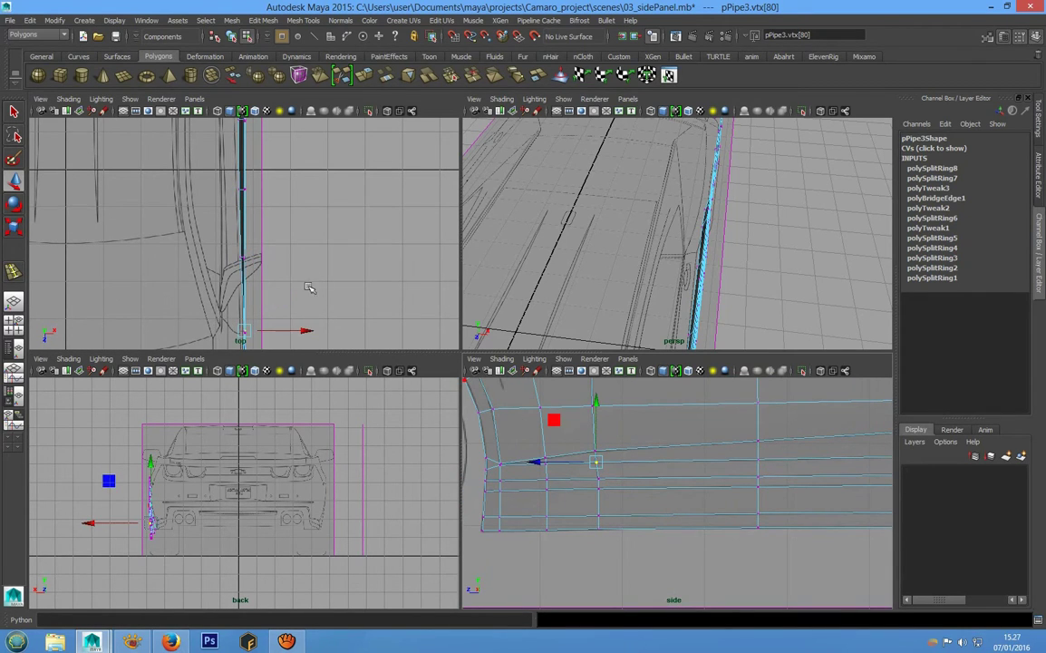
pyautogui.moveTo(304, 329); pyautogui.dragTo(301, 328)
# Return the panel to object mode and examine the recessed row below the crease in perspective
pyautogui.press('space')
pyautogui.keyDown('alt'); pyautogui.moveTo(572, 252); pyautogui.dragTo(492, 305); pyautogui.keyUp('alt')
pyautogui.rightClick(499, 290)
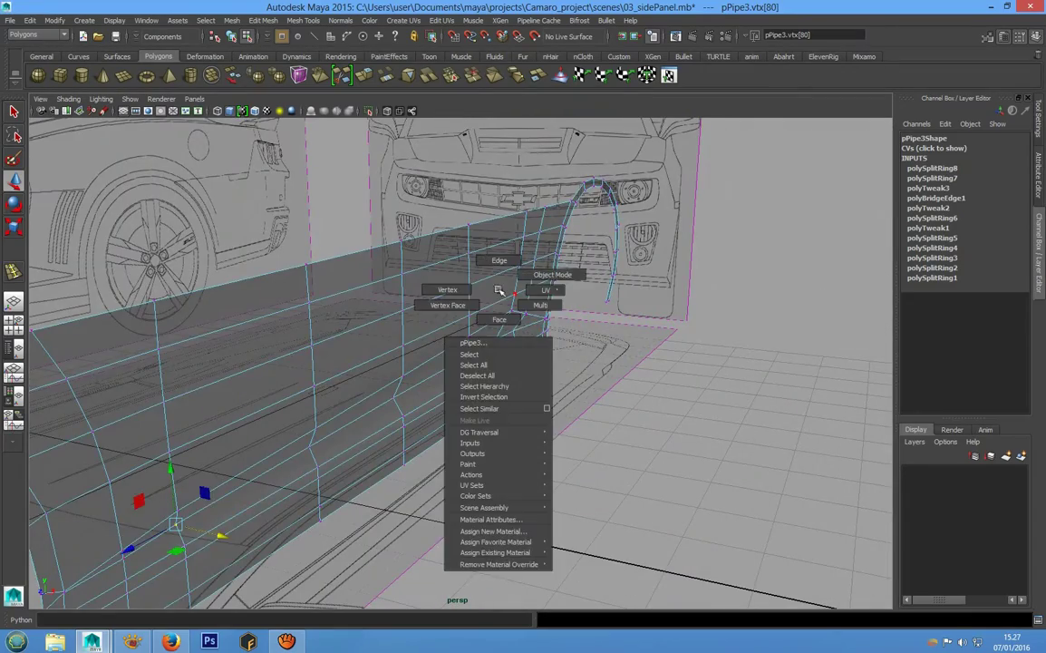
pyautogui.moveTo(498, 290); pyautogui.dragTo(552, 275, button='right')
pyautogui.click(483, 306)
pyautogui.scroll(-3, 480, 322)
pyautogui.keyDown('alt'); pyautogui.moveTo(478, 326); pyautogui.dragTo(480, 354); pyautogui.keyUp('alt')
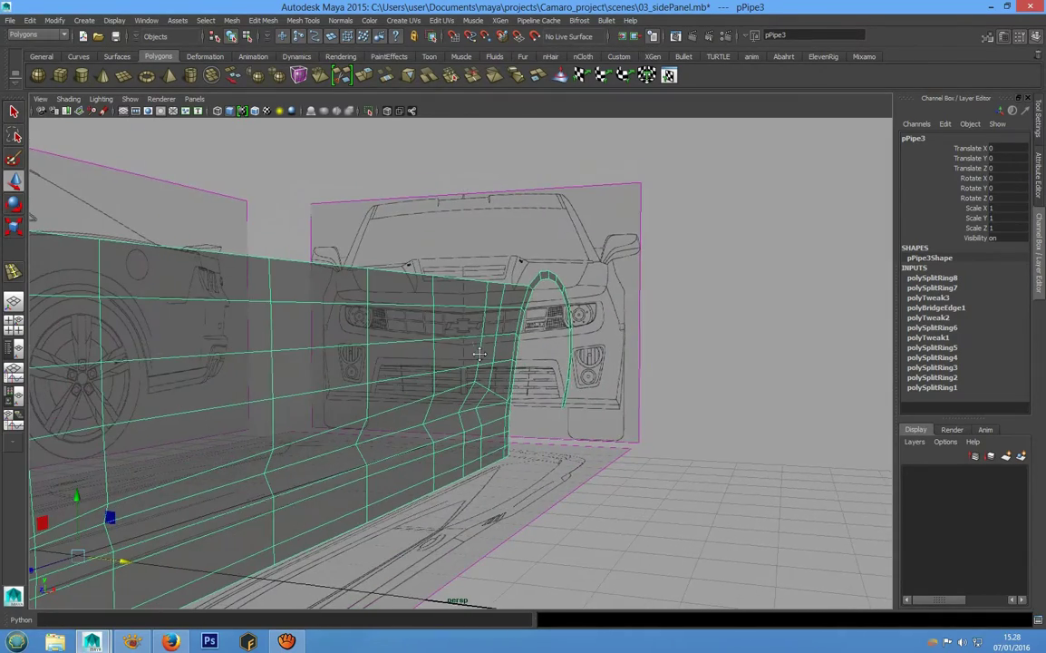
# Compare the panel's edge rows around the door and side vents between the side blueprint and the perspective view
pyautogui.press('space')
pyautogui.press('space')
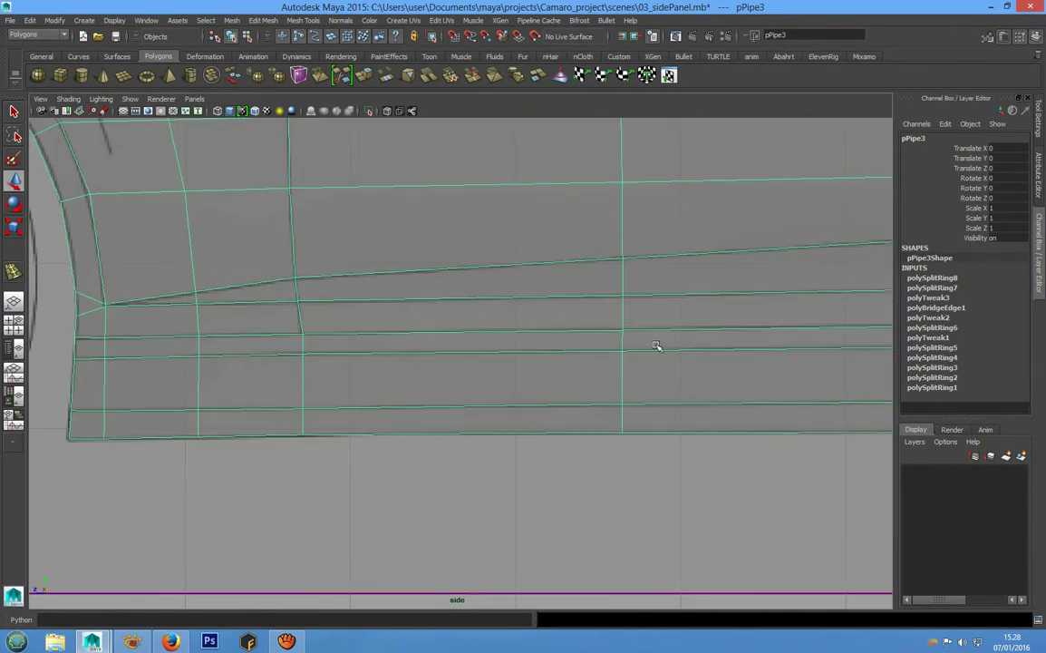
pyautogui.scroll(-5, 658, 347)
pyautogui.keyDown('alt'); pyautogui.moveTo(641, 345); pyautogui.dragTo(487, 363, button='middle'); pyautogui.keyUp('alt')
pyautogui.scroll(3, 583, 366)
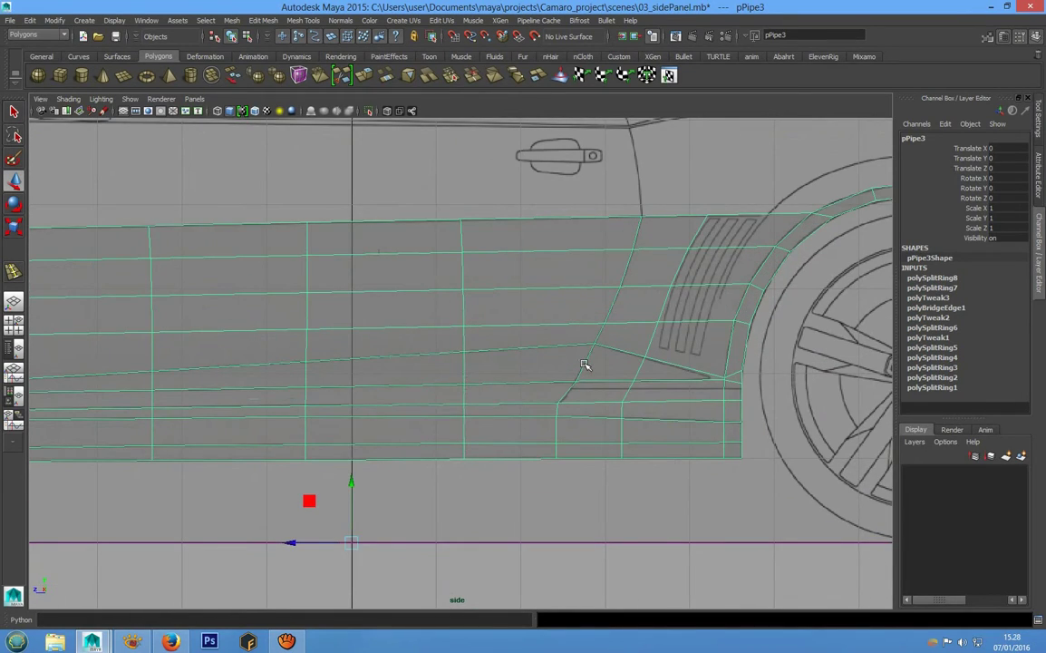
pyautogui.press('space')
pyautogui.press('space')
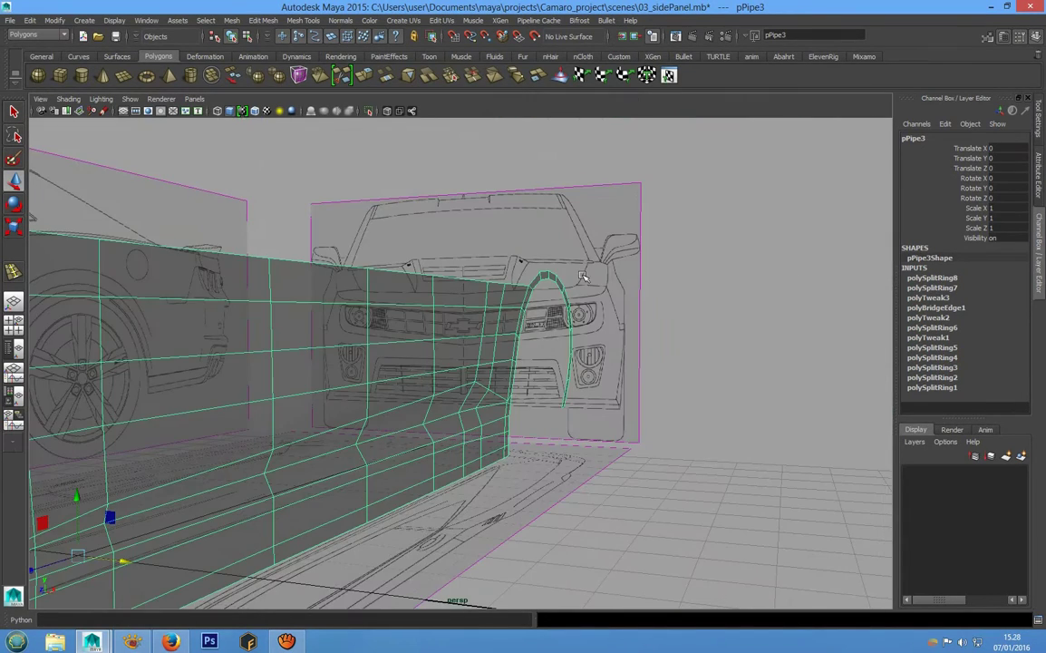
pyautogui.press('space')
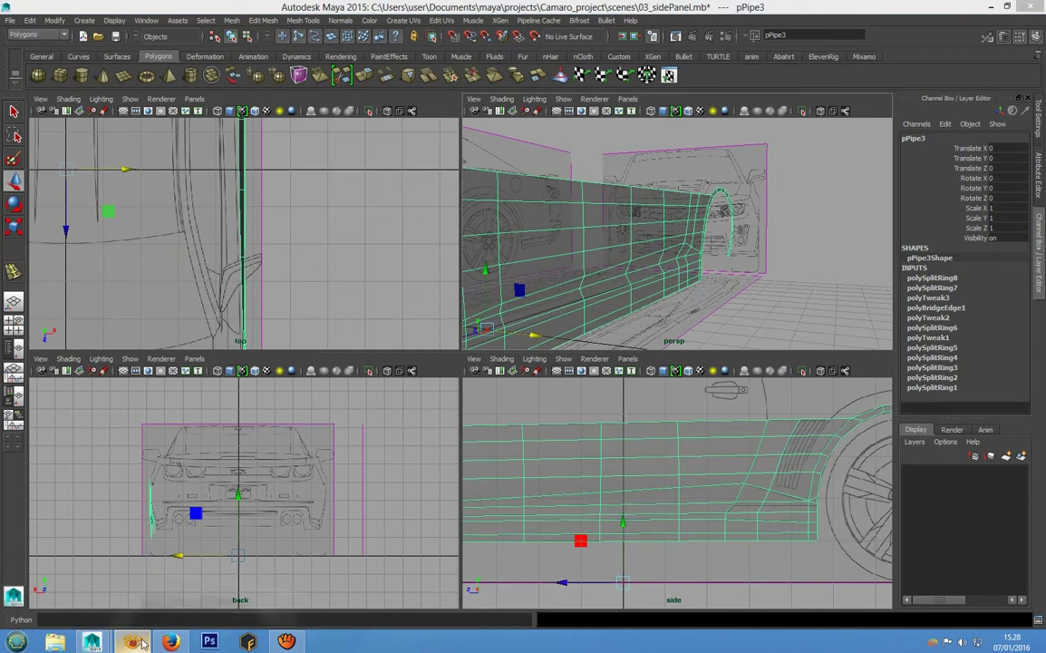
# Study the door surface in the Camaro reference photo in XnView, return to Maya and view the whole panel in perspective
pyautogui.click(131, 641)
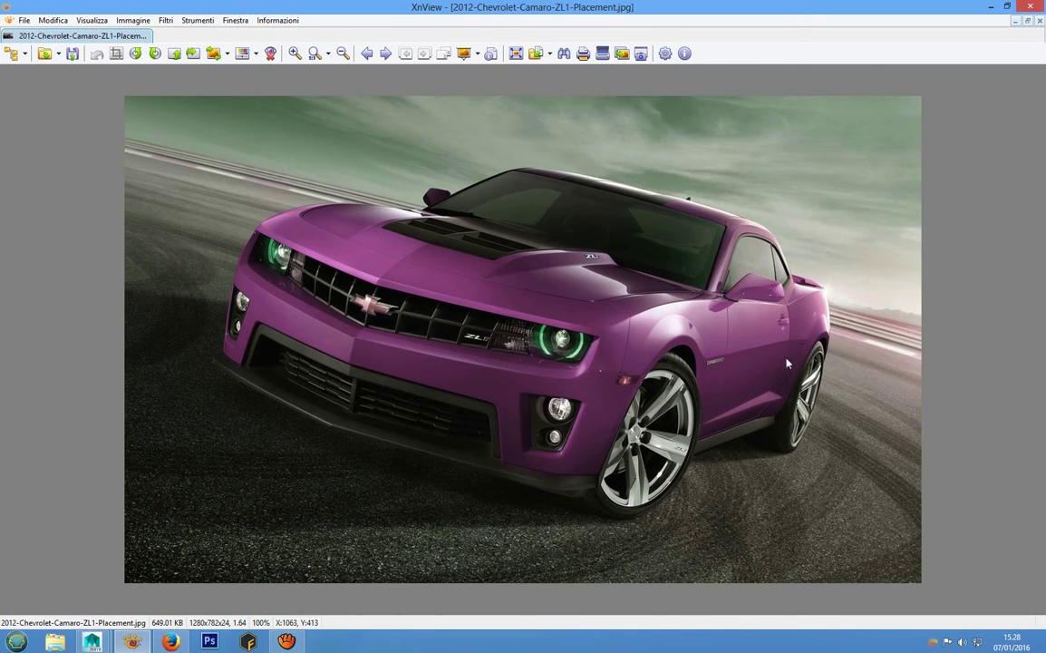
pyautogui.click(992, 8)
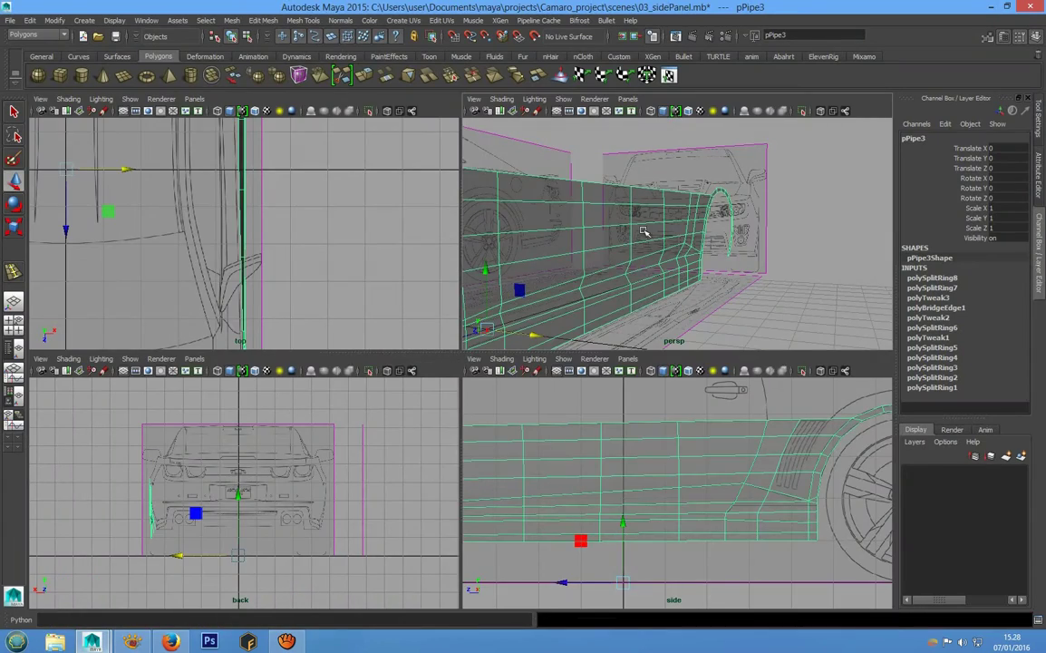
pyautogui.press('space')
pyautogui.keyDown('alt'); pyautogui.moveTo(643, 231); pyautogui.dragTo(532, 321); pyautogui.keyUp('alt')
pyautogui.scroll(-3, 531, 317)
# Select the three vertices on the middle rows of the column at the door's rear edge in the side view
pyautogui.press('space')
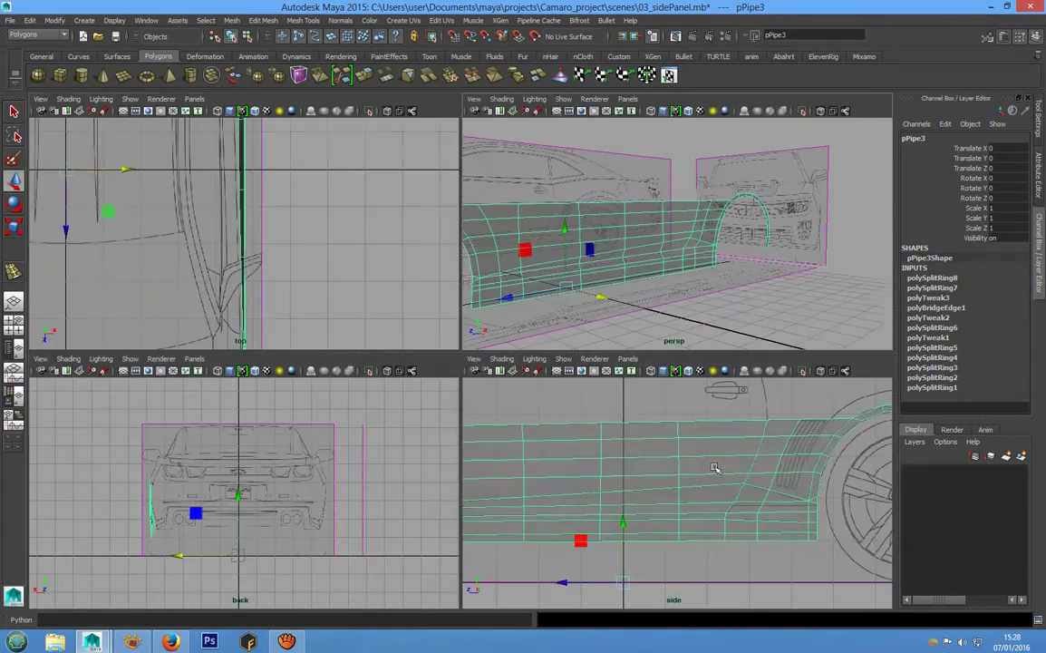
pyautogui.press('space')
pyautogui.keyDown('alt'); pyautogui.moveTo(667, 385); pyautogui.dragTo(593, 433, button='middle'); pyautogui.keyUp('alt')
pyautogui.scroll(2, 558, 380)
pyautogui.keyDown('alt'); pyautogui.moveTo(556, 379); pyautogui.dragTo(530, 406, button='middle'); pyautogui.keyUp('alt')
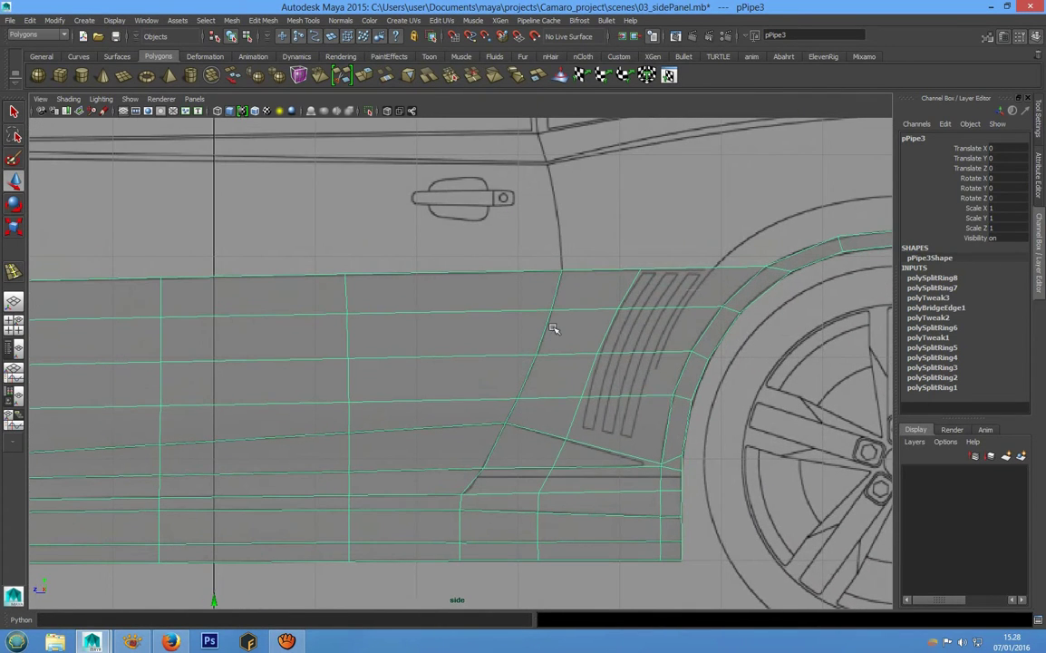
pyautogui.moveTo(552, 328); pyautogui.dragTo(500, 324, button='right')
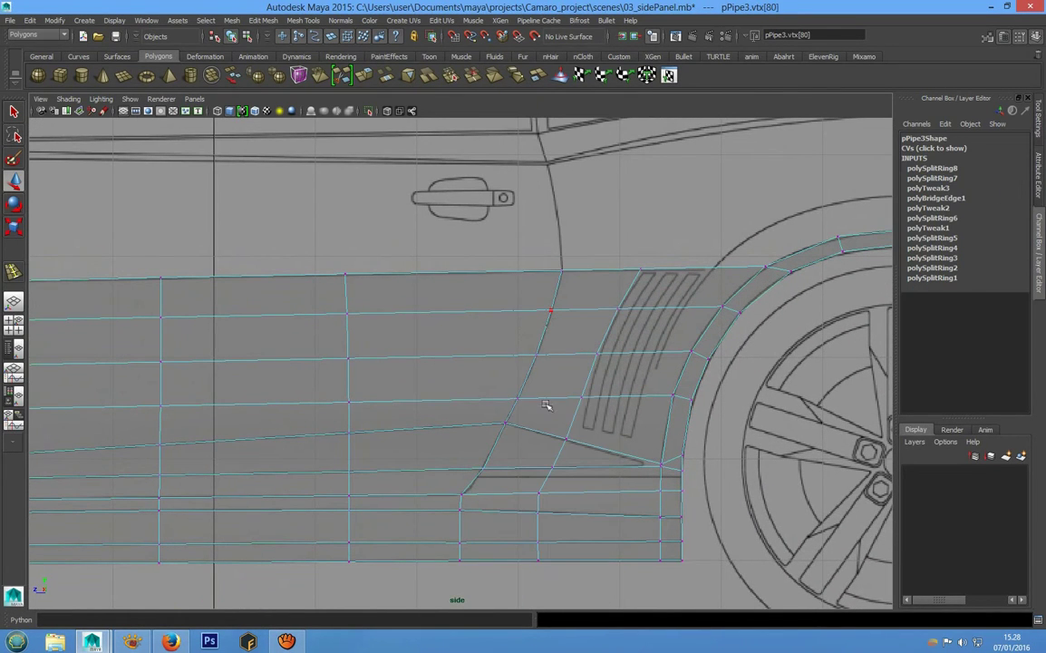
pyautogui.moveTo(546, 405); pyautogui.dragTo(510, 347)
pyautogui.press('w')
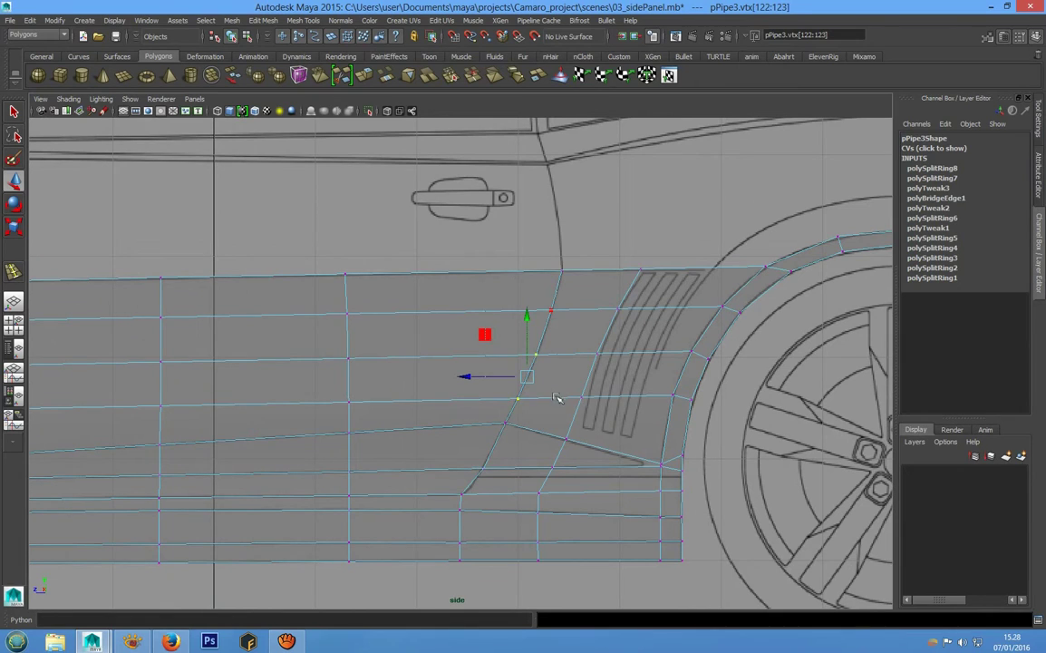
pyautogui.keyDown('shift'); pyautogui.moveTo(556, 397); pyautogui.dragTo(555, 413); pyautogui.keyUp('shift')
# Add the middle-row vertices of the three door columns further forward to the selection
pyautogui.keyDown('alt'); pyautogui.moveTo(534, 370); pyautogui.dragTo(645, 356, button='middle'); pyautogui.keyUp('alt')
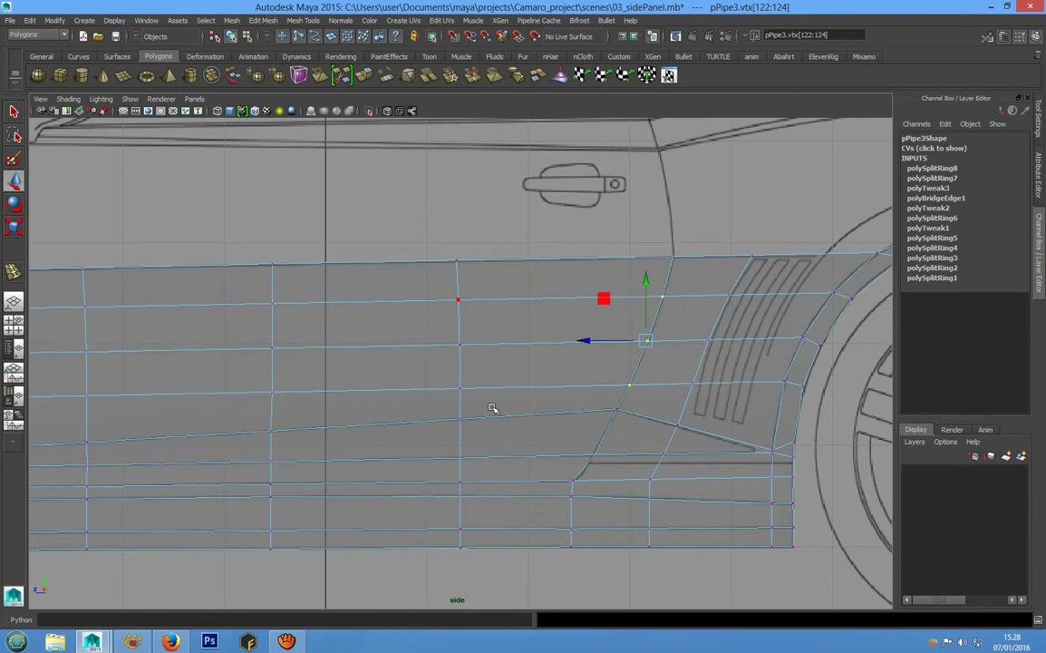
pyautogui.keyDown('shift'); pyautogui.moveTo(491, 400); pyautogui.dragTo(489, 401); pyautogui.keyUp('shift')
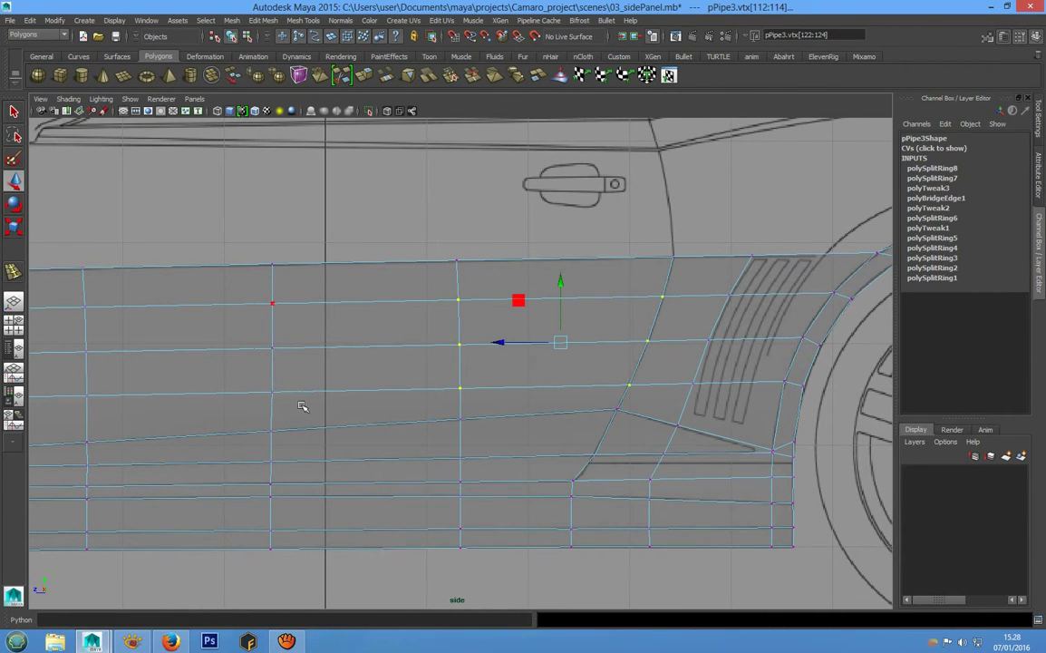
pyautogui.keyDown('shift'); pyautogui.moveTo(302, 406); pyautogui.dragTo(300, 407); pyautogui.keyUp('shift')
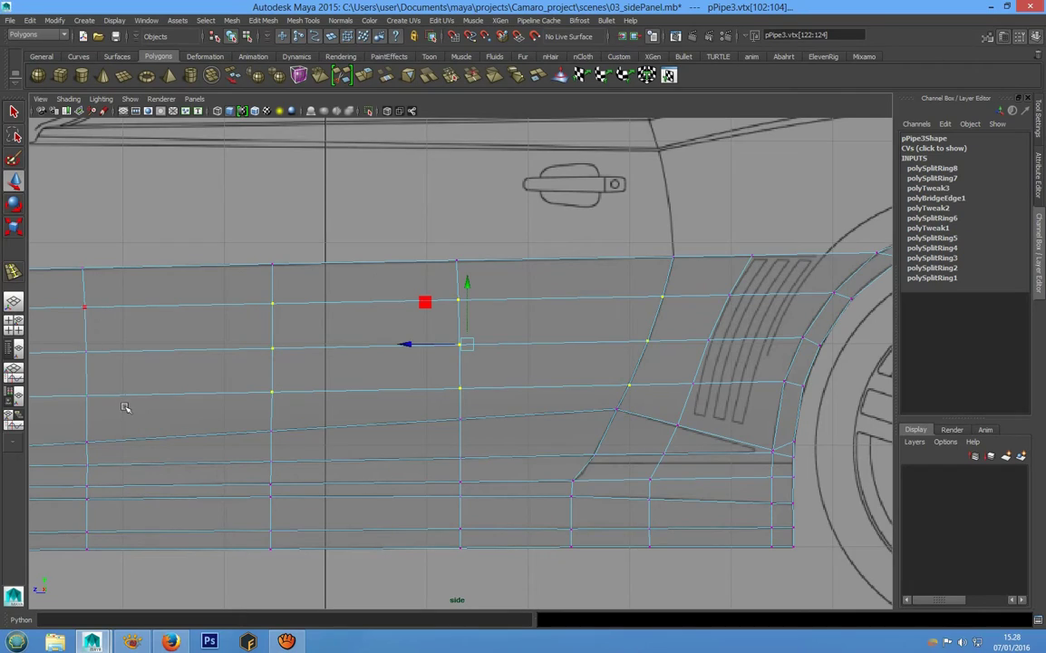
pyautogui.keyDown('shift'); pyautogui.moveTo(125, 407); pyautogui.dragTo(127, 407); pyautogui.keyUp('shift')
pyautogui.scroll(-3, 438, 362)
pyautogui.keyDown('alt'); pyautogui.moveTo(464, 377); pyautogui.dragTo(683, 376, button='middle'); pyautogui.keyUp('alt')
pyautogui.keyDown('alt'); pyautogui.moveTo(422, 392); pyautogui.dragTo(397, 347, button='middle'); pyautogui.keyUp('alt')
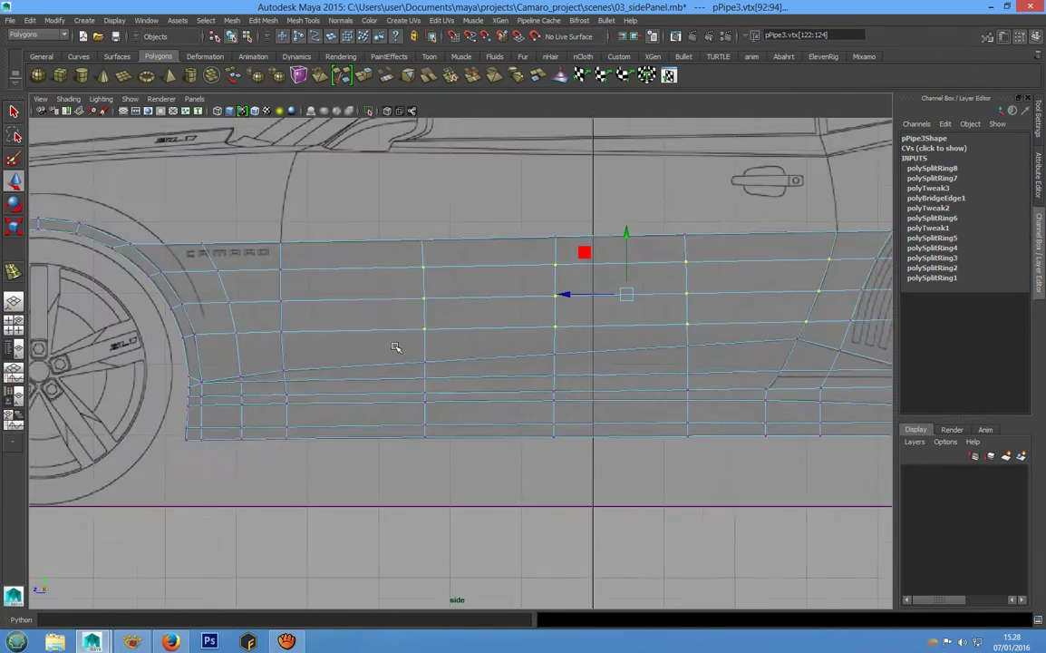
# Remove the selected column nearest the front wheel from the vertex selection and return the panel to object mode
pyautogui.press('space')
pyautogui.press('space')
pyautogui.keyDown('alt'); pyautogui.moveTo(483, 348); pyautogui.dragTo(354, 290); pyautogui.keyUp('alt')
pyautogui.scroll(2, 509, 362)
pyautogui.scroll(1, 467, 356)
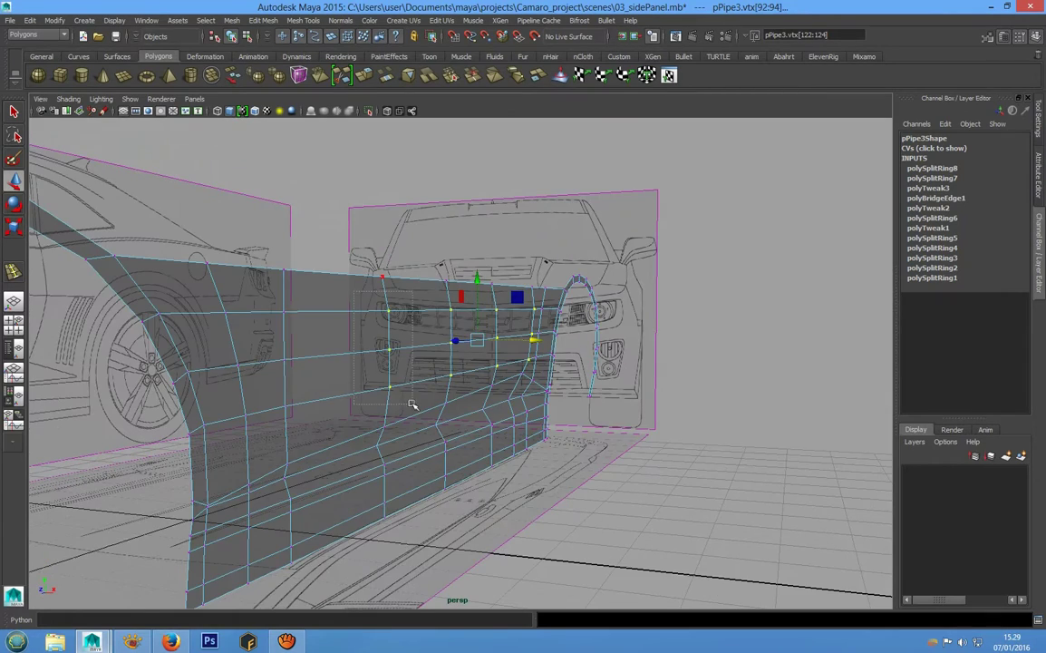
pyautogui.keyDown('ctrl'); pyautogui.moveTo(411, 403); pyautogui.dragTo(413, 404); pyautogui.keyUp('ctrl')
pyautogui.keyDown('alt'); pyautogui.moveTo(539, 361); pyautogui.dragTo(497, 322); pyautogui.keyUp('alt')
pyautogui.moveTo(380, 345); pyautogui.dragTo(434, 329, button='right')
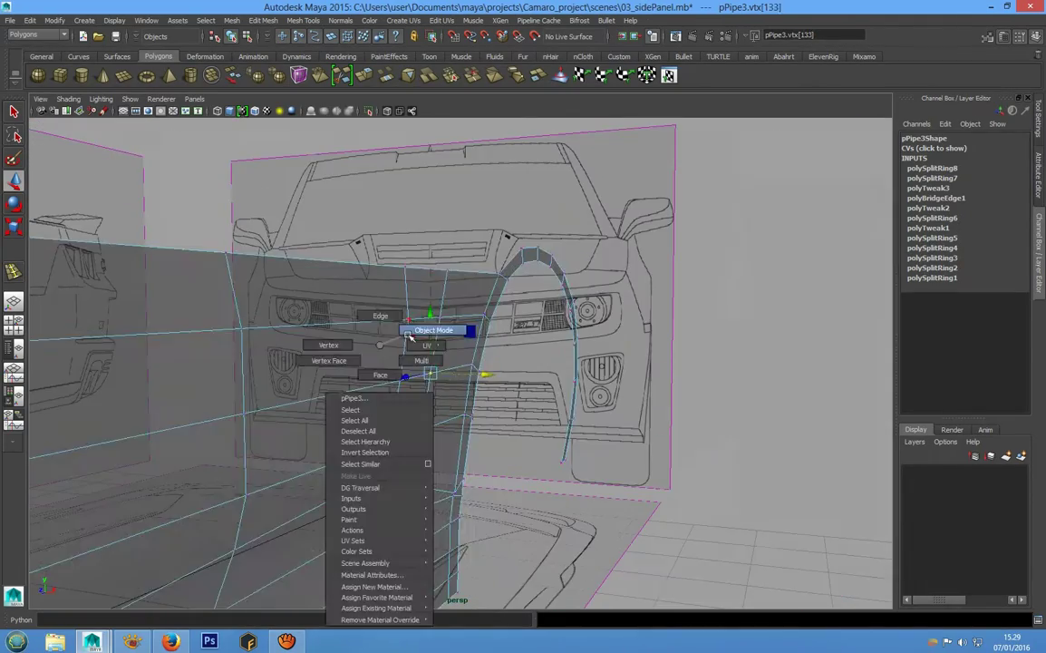
# Select the panel's upper border edges from the top of the front wheel arch to the front part of the door
pyautogui.scroll(-3, 383, 338)
pyautogui.keyDown('alt'); pyautogui.moveTo(390, 420); pyautogui.dragTo(499, 385); pyautogui.keyUp('alt')
pyautogui.rightClick(499, 384)
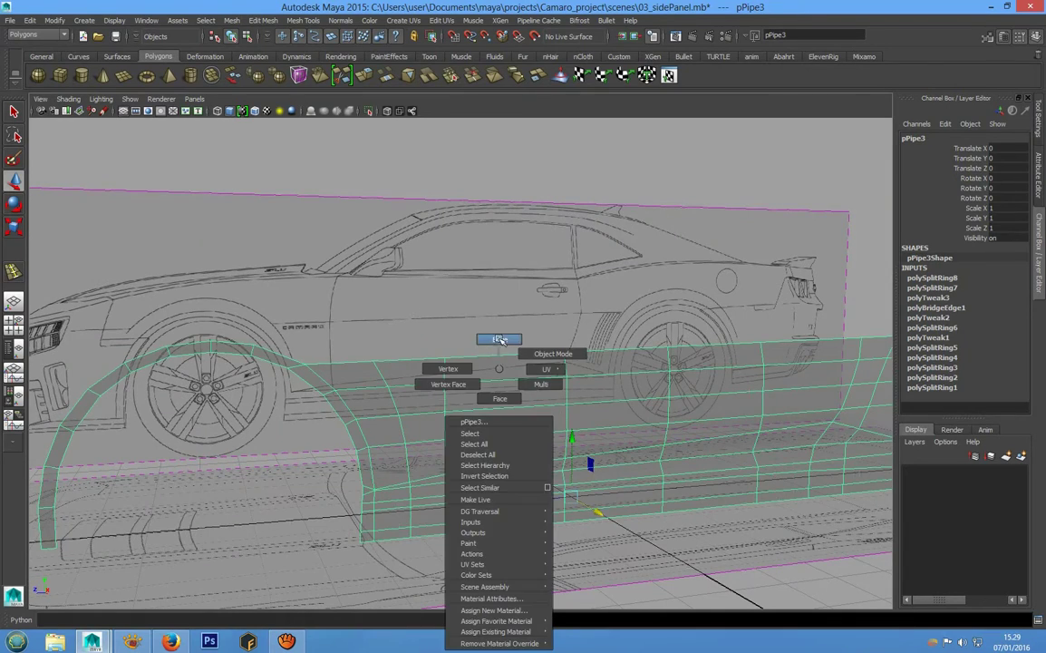
pyautogui.moveTo(499, 339); pyautogui.dragTo(499, 337, button='right')
pyautogui.keyDown('alt'); pyautogui.moveTo(403, 388); pyautogui.dragTo(516, 396, button='middle'); pyautogui.keyUp('alt')
pyautogui.keyDown('alt'); pyautogui.moveTo(516, 396); pyautogui.dragTo(458, 390, button='right'); pyautogui.keyUp('alt')
pyautogui.keyDown('alt'); pyautogui.moveTo(457, 390); pyautogui.dragTo(394, 366); pyautogui.keyUp('alt')
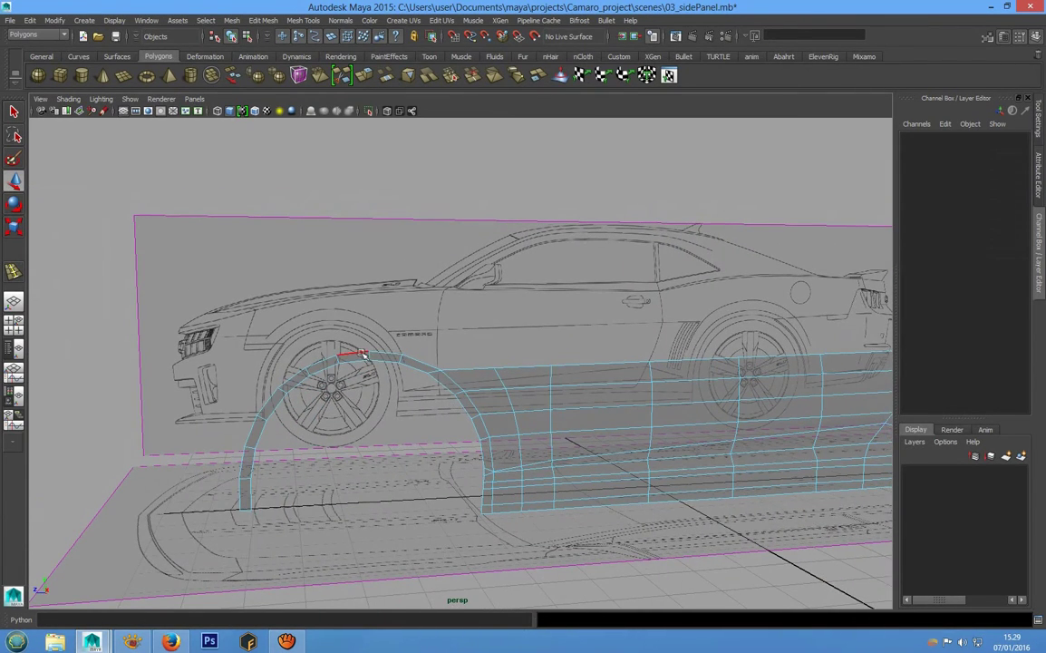
pyautogui.click(363, 355)
pyautogui.click(388, 356)
pyautogui.keyDown('shift'); pyautogui.click(420, 364); pyautogui.keyUp('shift')
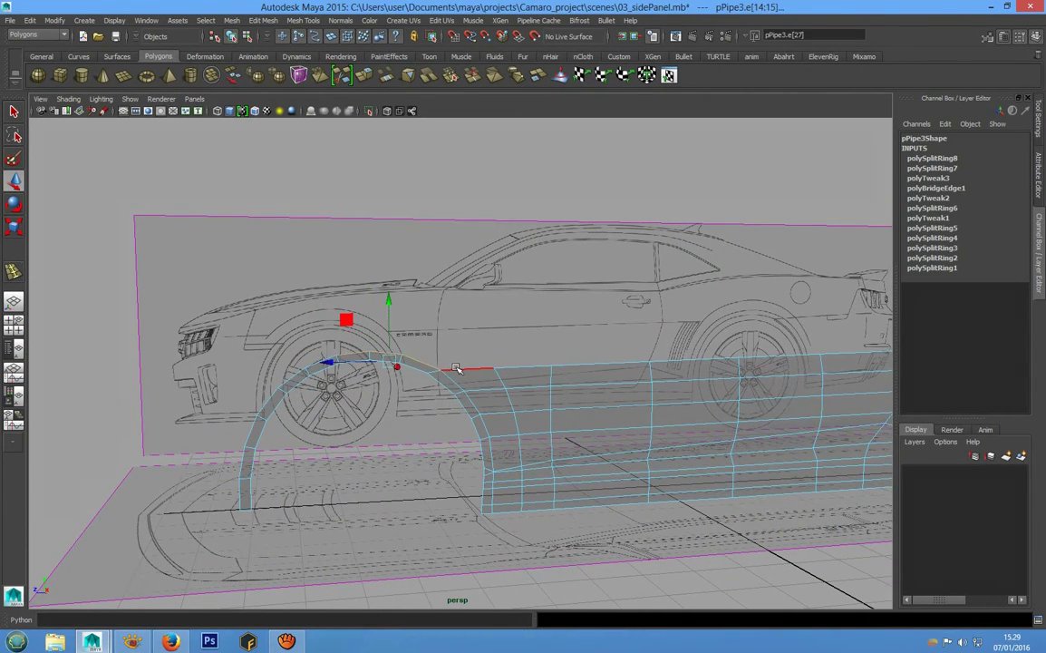
pyautogui.keyDown('shift'); pyautogui.click(459, 368); pyautogui.keyUp('shift')
pyautogui.keyDown('shift'); pyautogui.click(506, 370); pyautogui.keyUp('shift')
pyautogui.keyDown('shift'); pyautogui.click(596, 366); pyautogui.keyUp('shift')
# Extend the edge selection along the rest of the upper border to the top of the rear wheel arch
pyautogui.keyDown('alt'); pyautogui.moveTo(741, 380); pyautogui.dragTo(511, 404, button='middle'); pyautogui.keyUp('alt')
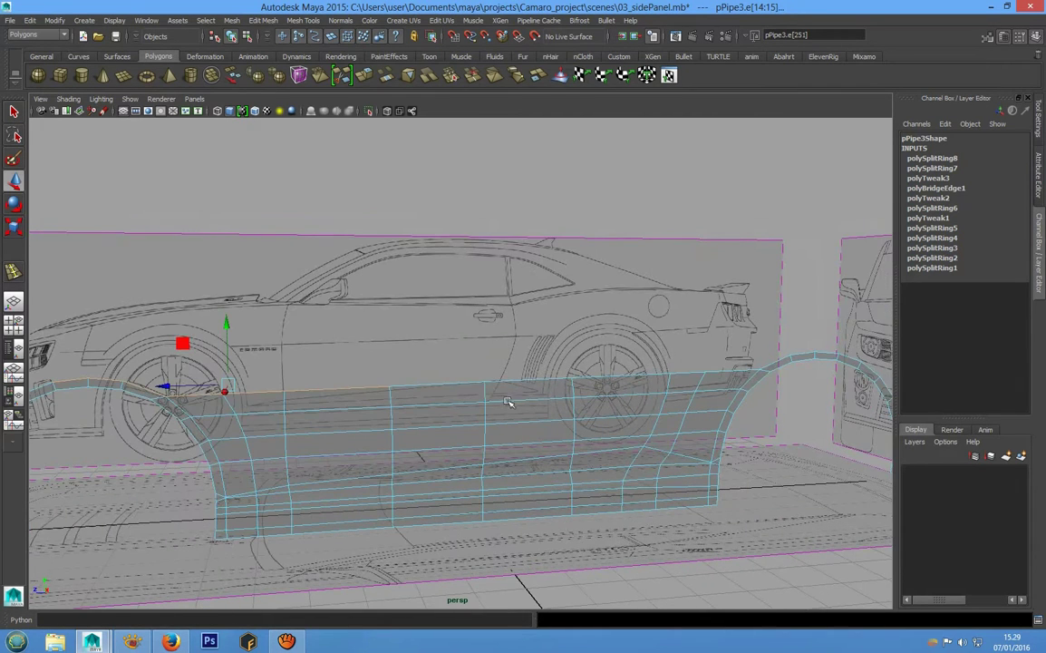
pyautogui.keyDown('shift'); pyautogui.click(459, 384); pyautogui.keyUp('shift')
pyautogui.keyDown('shift'); pyautogui.click(525, 380); pyautogui.keyUp('shift')
pyautogui.keyDown('shift'); pyautogui.click(622, 376); pyautogui.keyUp('shift')
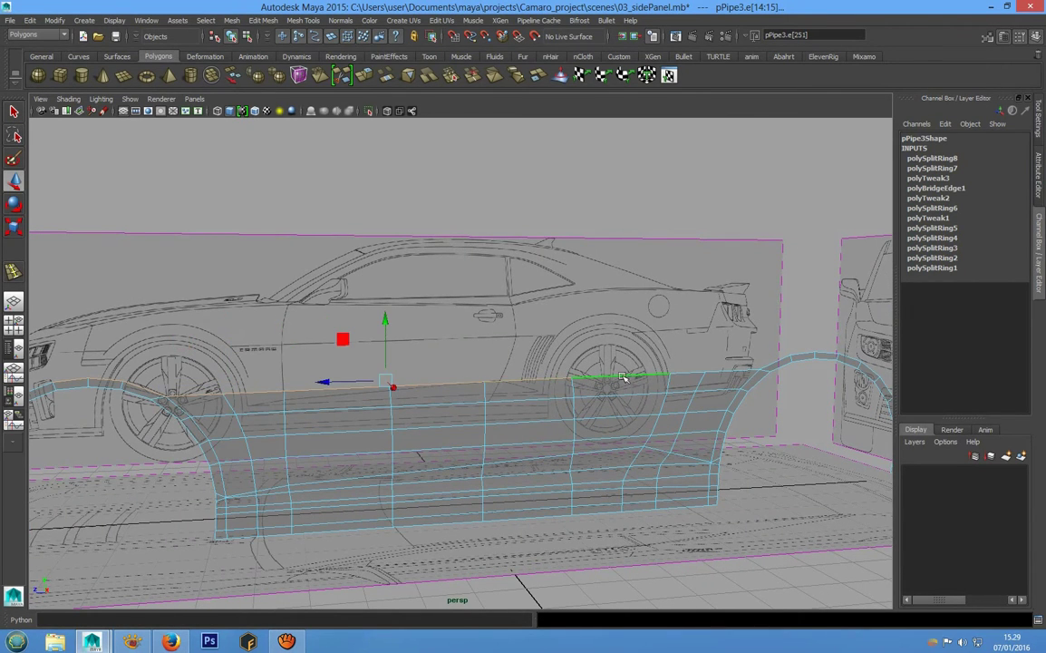
pyautogui.keyDown('shift'); pyautogui.click(685, 373); pyautogui.keyUp('shift')
pyautogui.keyDown('shift'); pyautogui.click(735, 370); pyautogui.keyUp('shift')
pyautogui.keyDown('alt'); pyautogui.moveTo(791, 383); pyautogui.dragTo(682, 401, button='middle'); pyautogui.keyUp('alt')
pyautogui.keyDown('shift'); pyautogui.click(664, 380); pyautogui.keyUp('shift')
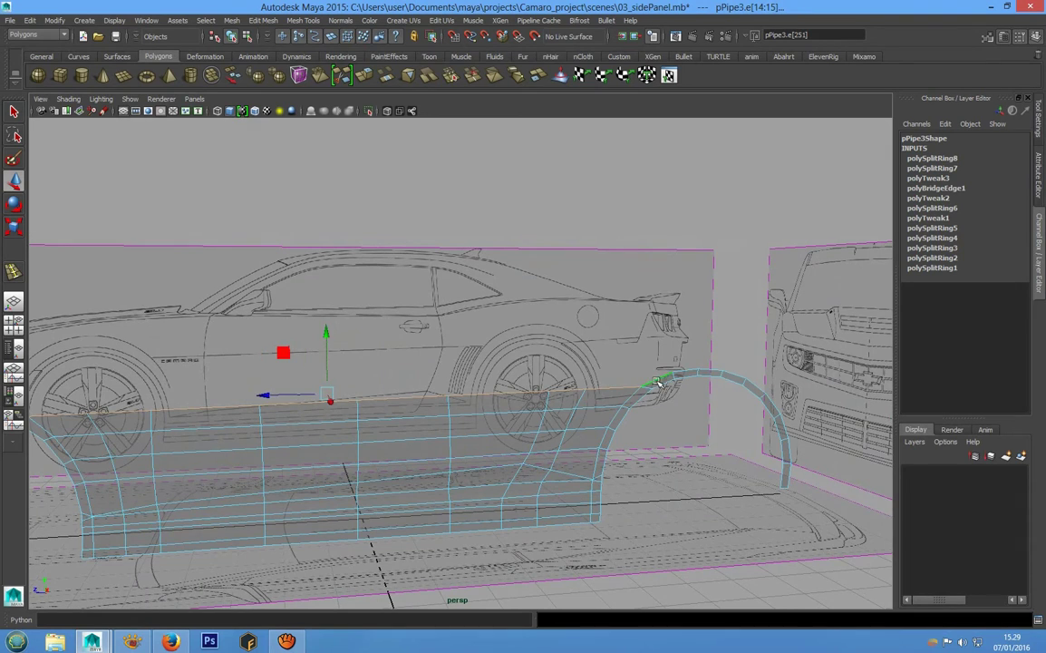
pyautogui.keyDown('shift'); pyautogui.click(691, 371); pyautogui.keyUp('shift')
pyautogui.keyDown('shift'); pyautogui.click(712, 369); pyautogui.keyUp('shift')
# Compare the selected upper border with the upper body lines of the side blueprint and check it in perspective
pyautogui.press('space')
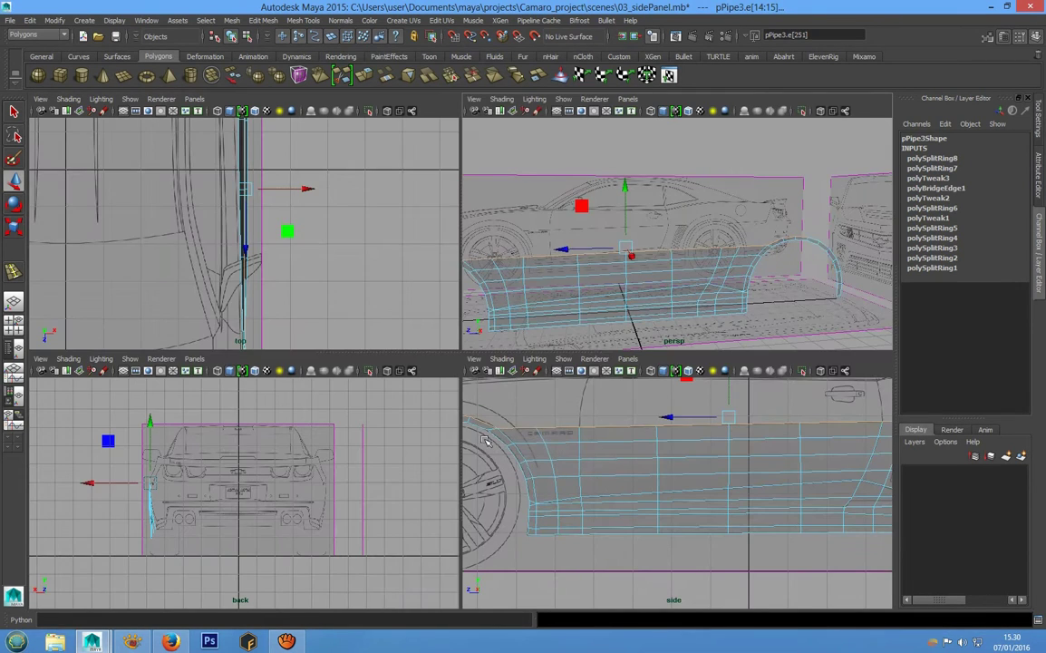
pyautogui.press('space')
pyautogui.scroll(-5, 462, 338)
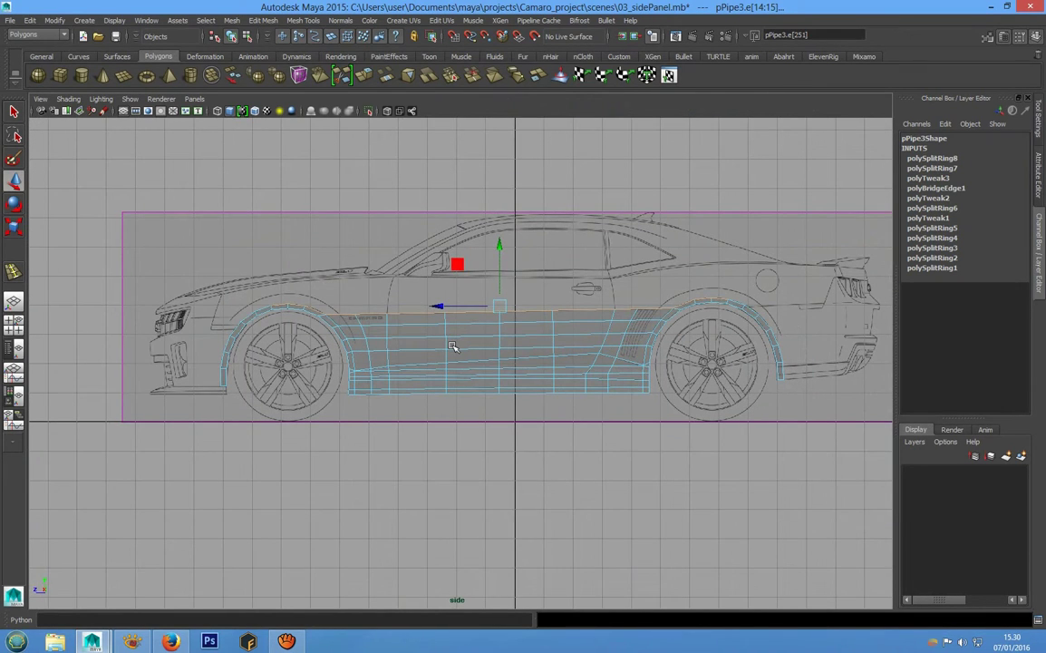
pyautogui.scroll(3, 590, 336)
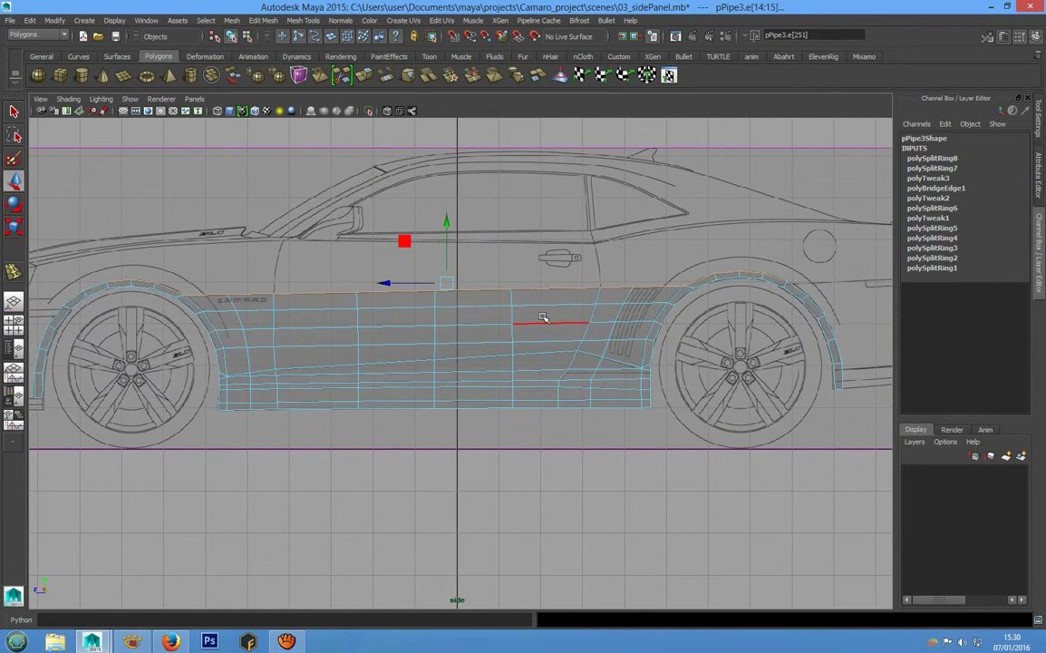
pyautogui.scroll(3, 502, 373)
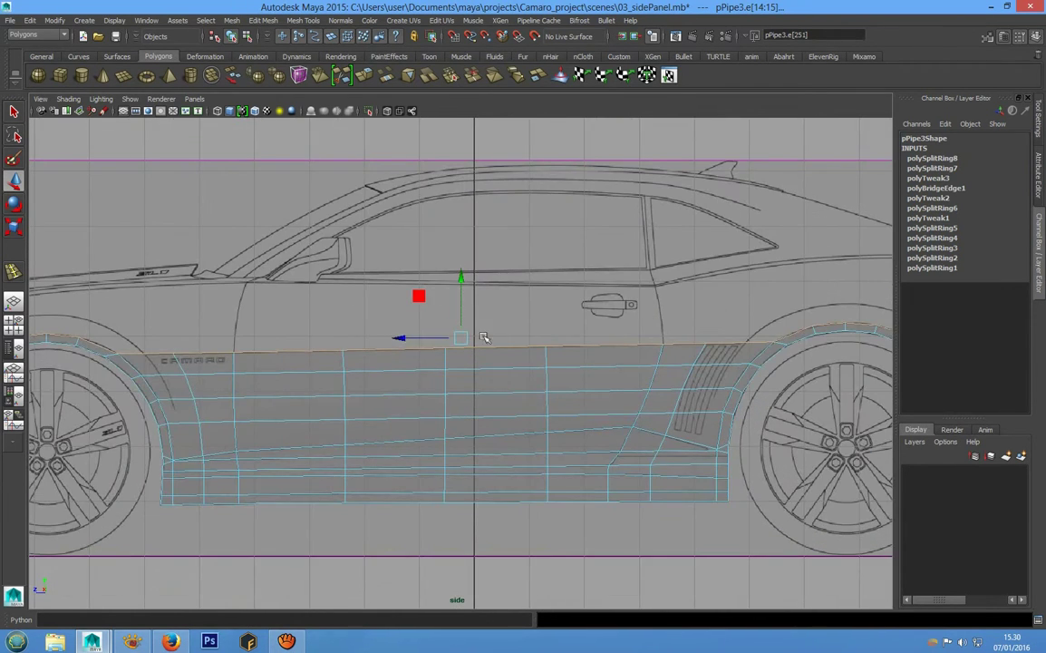
pyautogui.scroll(-5, 485, 337)
pyautogui.scroll(3, 429, 379)
pyautogui.press('space')
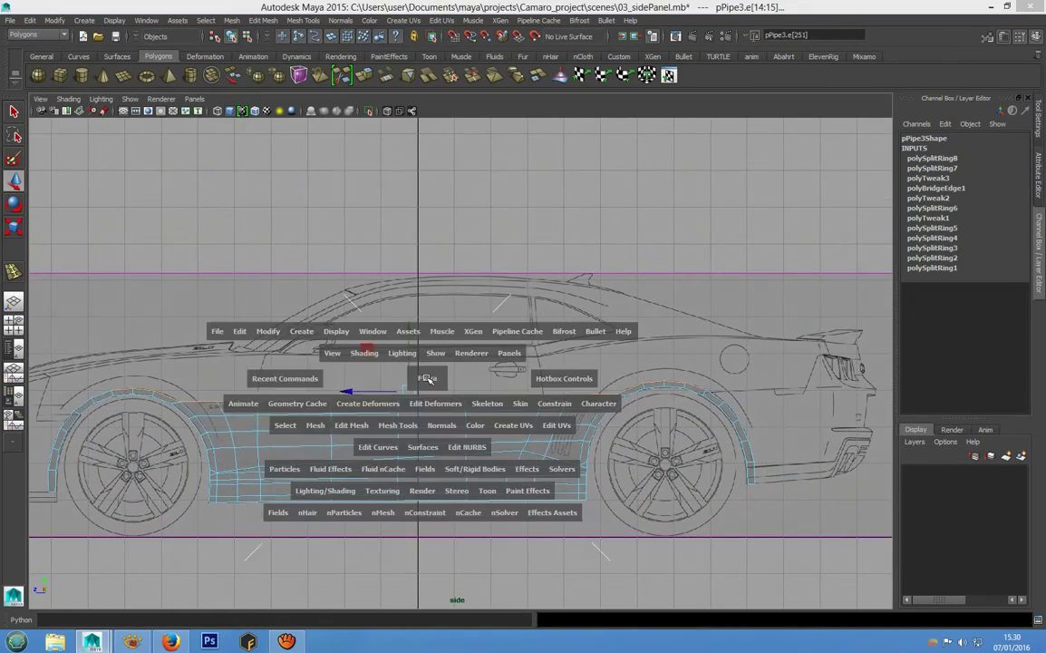
pyautogui.press('space')
pyautogui.keyDown('alt'); pyautogui.moveTo(470, 372); pyautogui.dragTo(503, 338); pyautogui.keyUp('alt')
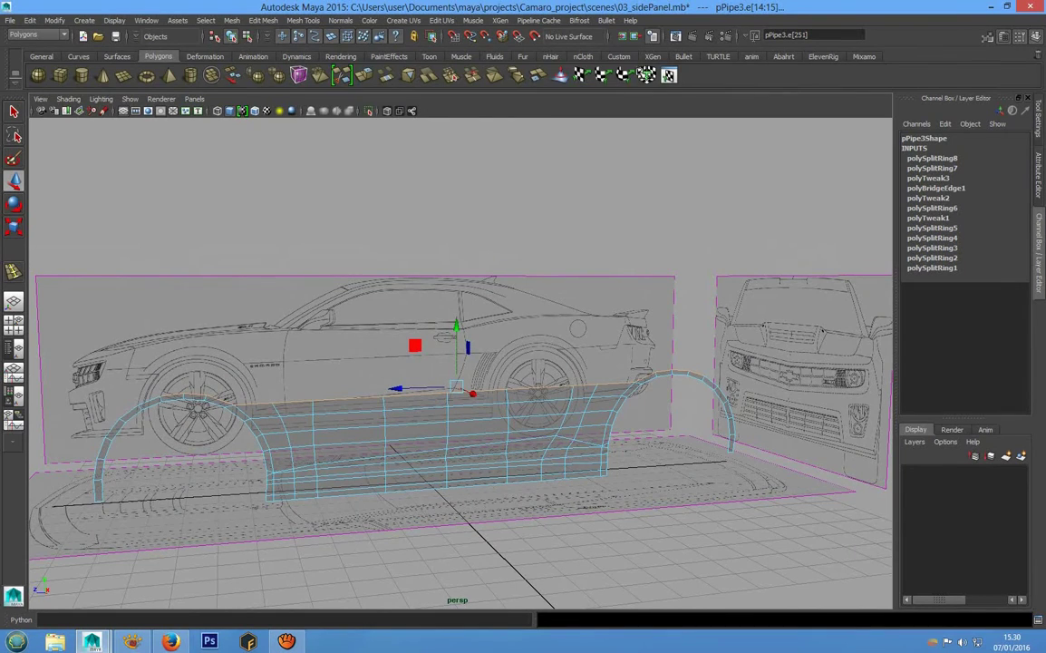
# Show the Custom shelf and look over the panel with its selected upper border in perspective
pyautogui.click(620, 57)
pyautogui.keyDown('alt'); pyautogui.moveTo(293, 186); pyautogui.dragTo(337, 165, button='middle'); pyautogui.keyUp('alt')
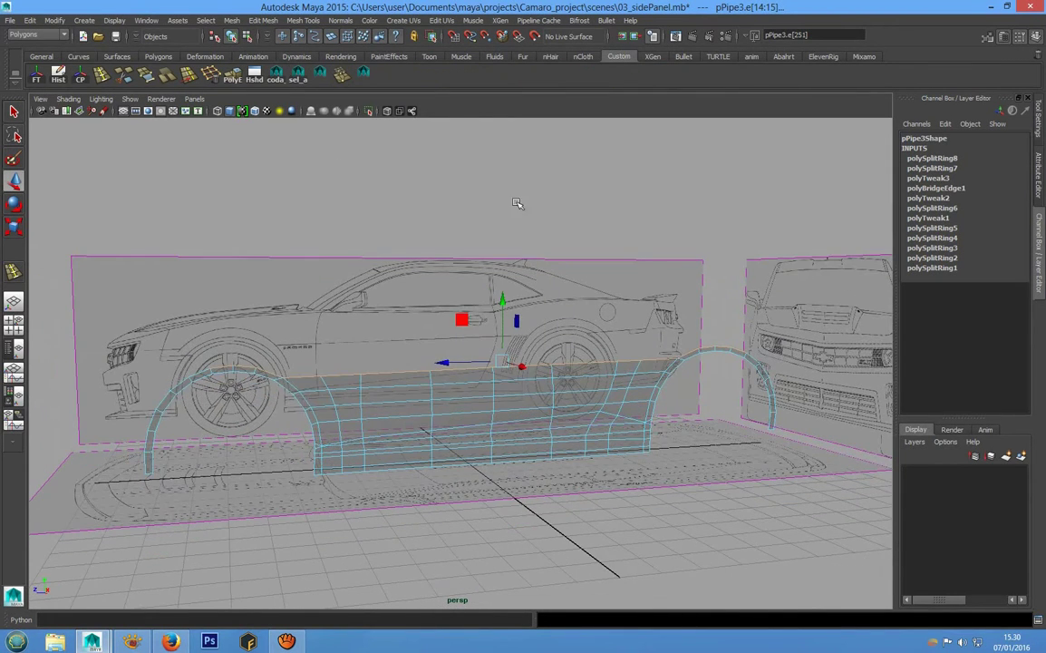
pyautogui.keyDown('alt'); pyautogui.moveTo(507, 195); pyautogui.dragTo(443, 195, button='middle'); pyautogui.keyUp('alt')
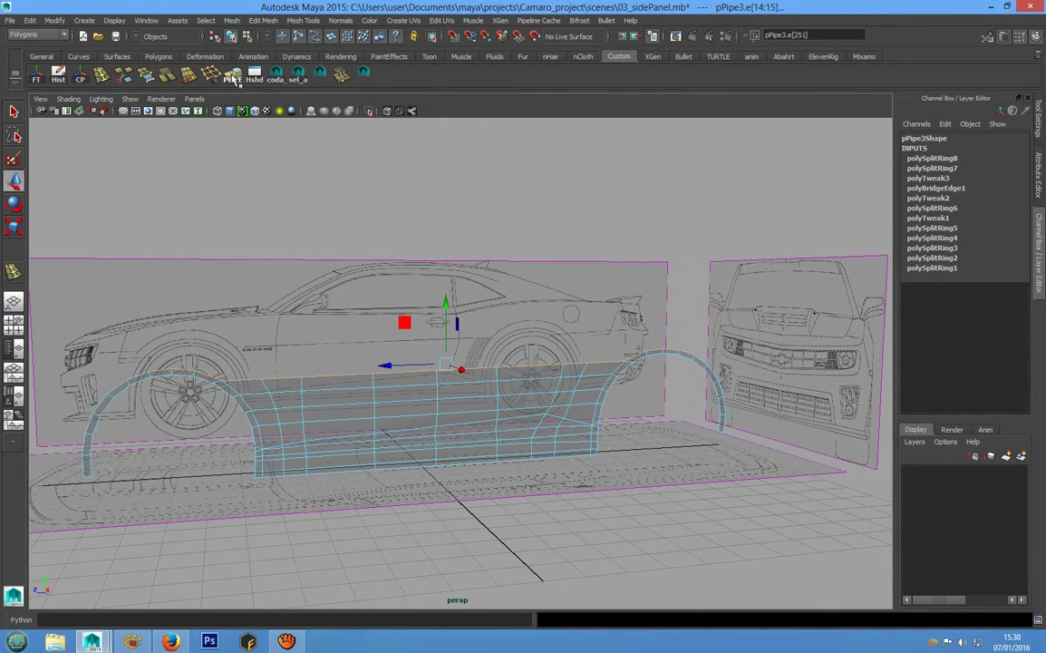
pyautogui.scroll(3, 492, 303)
pyautogui.moveTo(492, 320)
pyautogui.keyDown('alt'); pyautogui.mouseDown(button='middle')
pyautogui.moveTo(495, 270)
pyautogui.moveTo(503, 317)
pyautogui.mouseUp(button='middle'); pyautogui.keyUp('alt')
pyautogui.keyDown('alt'); pyautogui.moveTo(504, 319); pyautogui.dragTo(450, 328); pyautogui.keyUp('alt')
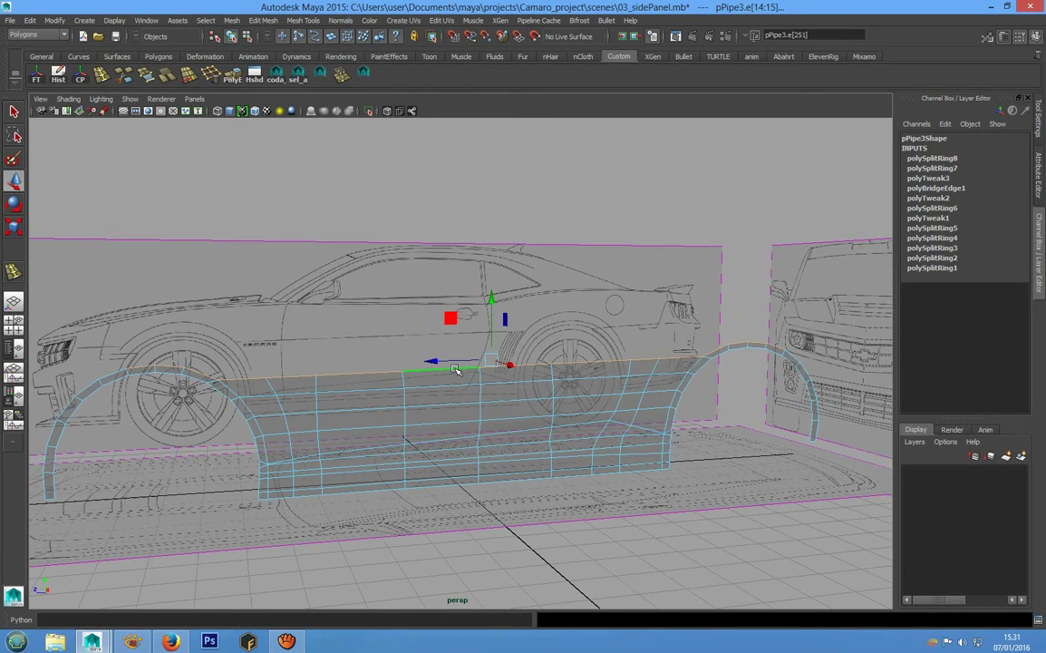
# Extrude the selected upper border edges of the side panel
pyautogui.scroll(2, 454, 370)
pyautogui.keyDown('alt'); pyautogui.moveTo(453, 373); pyautogui.dragTo(521, 369); pyautogui.keyUp('alt')
pyautogui.press('space')
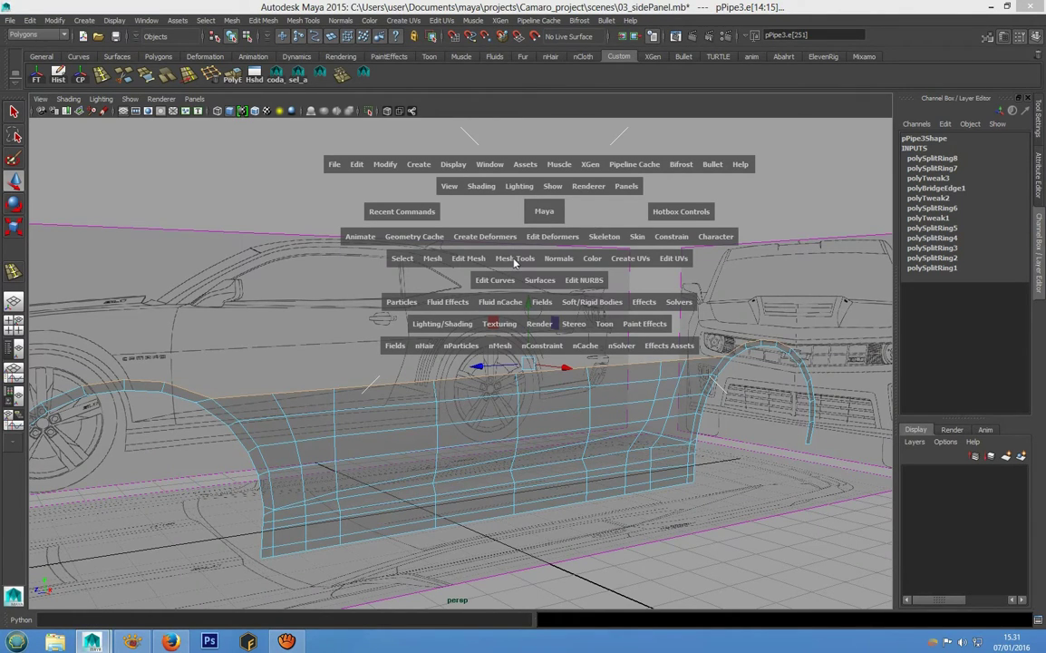
pyautogui.click(475, 259)
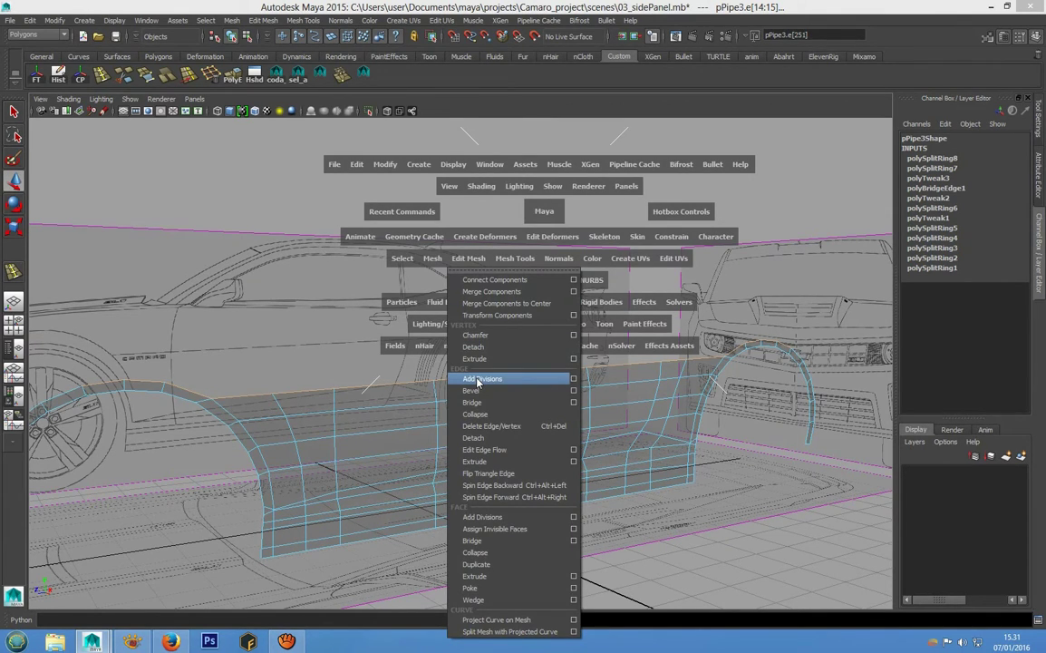
pyautogui.click(474, 460)
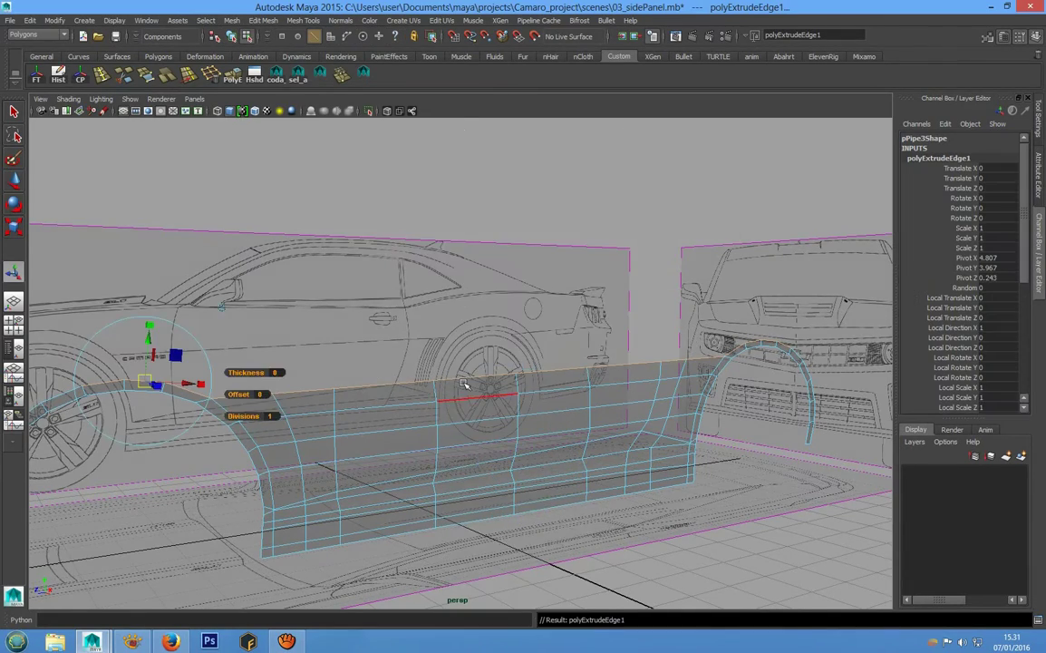
# Move the extruded edges straight up to form a new row of faces above the door and wheel arches
pyautogui.keyDown('alt'); pyautogui.moveTo(464, 384); pyautogui.dragTo(553, 421); pyautogui.keyUp('alt')
pyautogui.keyDown('alt'); pyautogui.moveTo(553, 421); pyautogui.dragTo(579, 377, button='right'); pyautogui.keyUp('alt')
pyautogui.keyDown('alt'); pyautogui.moveTo(579, 378); pyautogui.dragTo(484, 374); pyautogui.keyUp('alt')
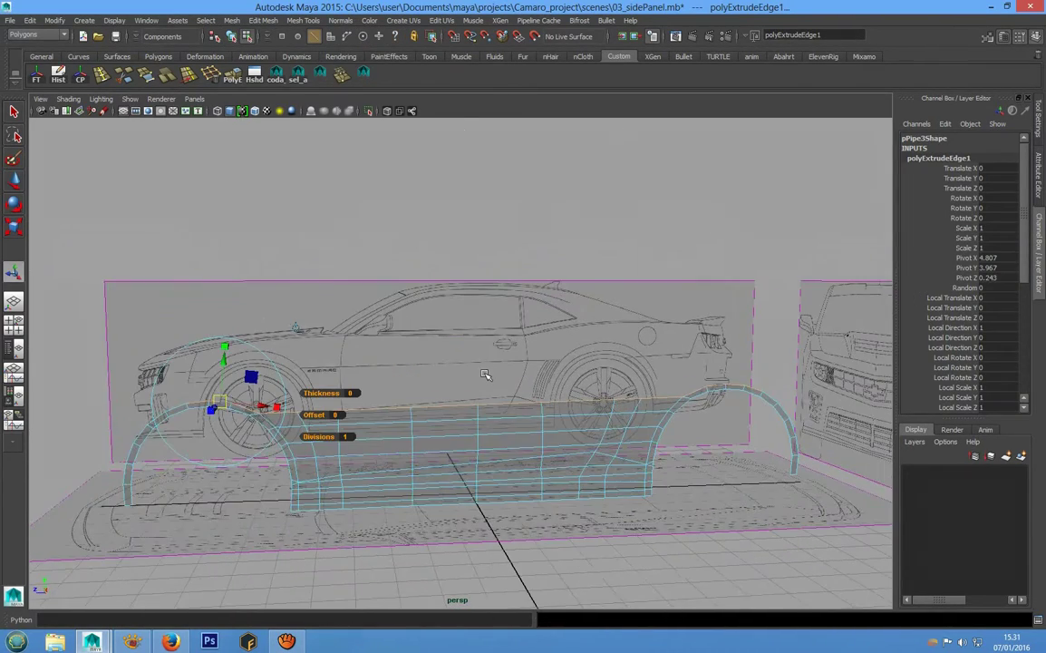
pyautogui.press('w')
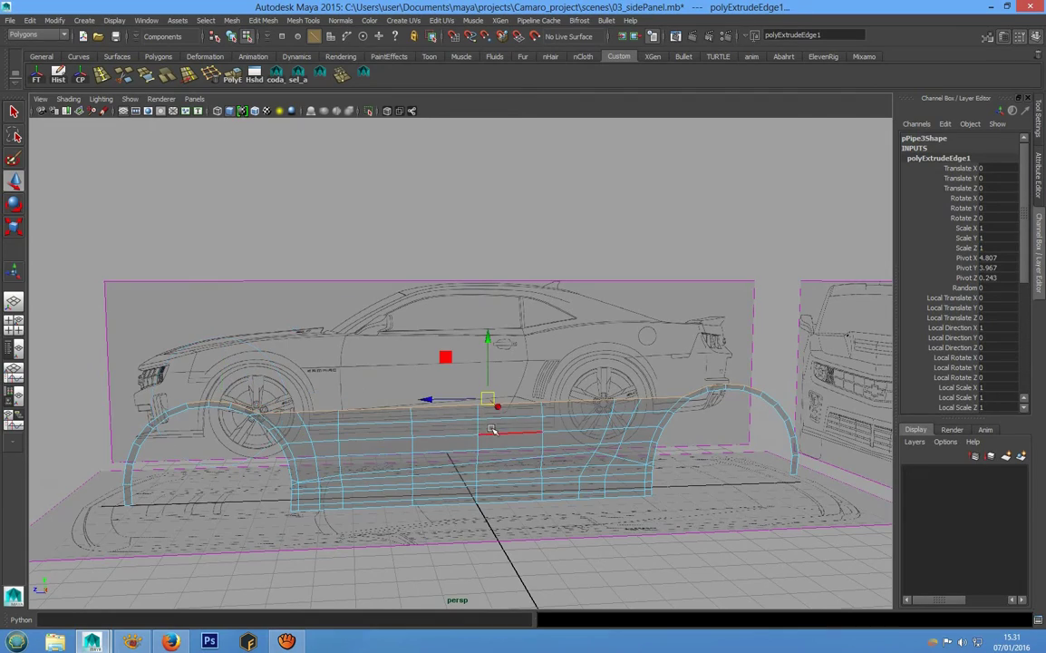
pyautogui.scroll(2, 499, 396)
pyautogui.moveTo(495, 434)
pyautogui.keyDown('alt'); pyautogui.mouseDown(button='middle')
pyautogui.moveTo(499, 396)
pyautogui.moveTo(476, 431)
pyautogui.mouseUp(button='middle'); pyautogui.keyUp('alt')
pyautogui.scroll(2, 494, 342)
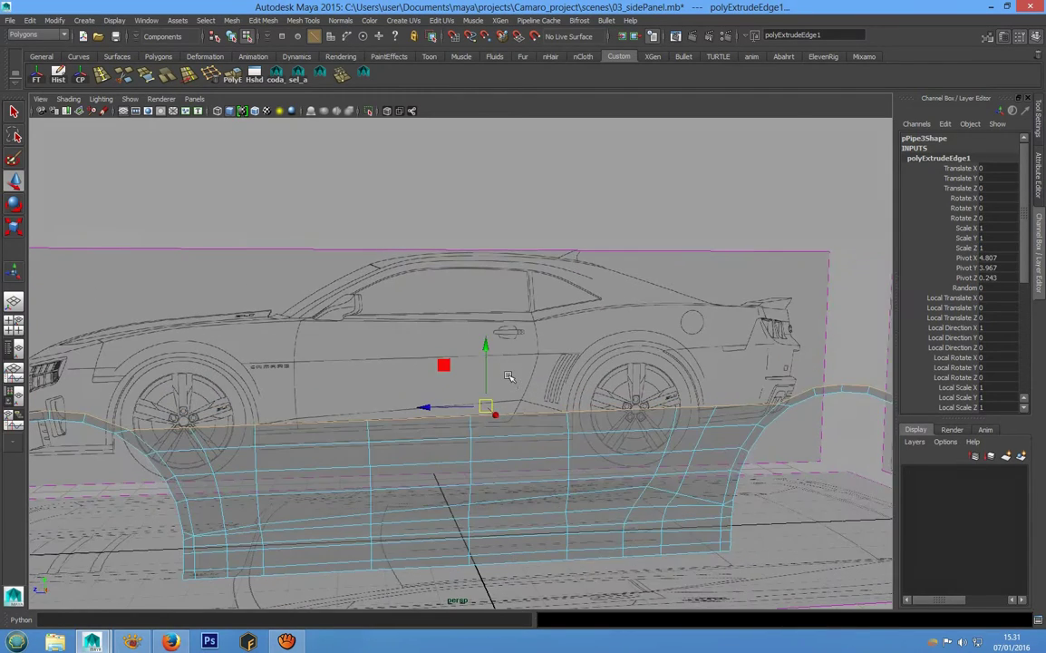
pyautogui.keyDown('alt'); pyautogui.moveTo(467, 408); pyautogui.dragTo(510, 303); pyautogui.keyUp('alt')
pyautogui.scroll(2, 530, 367)
pyautogui.keyDown('alt'); pyautogui.moveTo(535, 374); pyautogui.dragTo(565, 377); pyautogui.keyUp('alt')
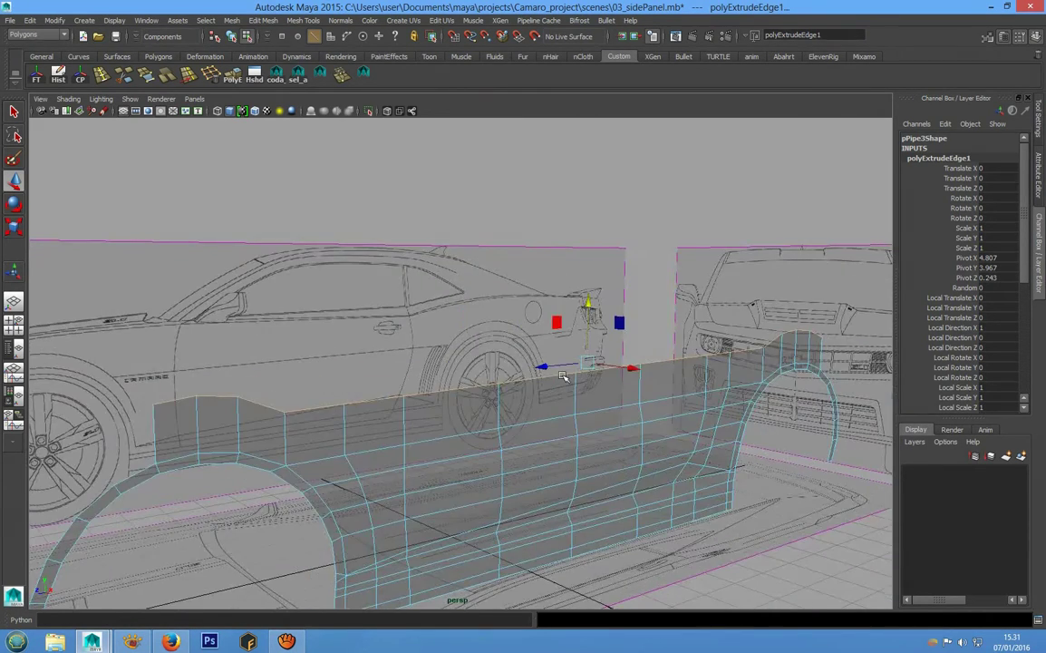
# Raise the extruded edges in the side view to the blueprint's line just below the side windows
pyautogui.press('space')
pyautogui.press('space')
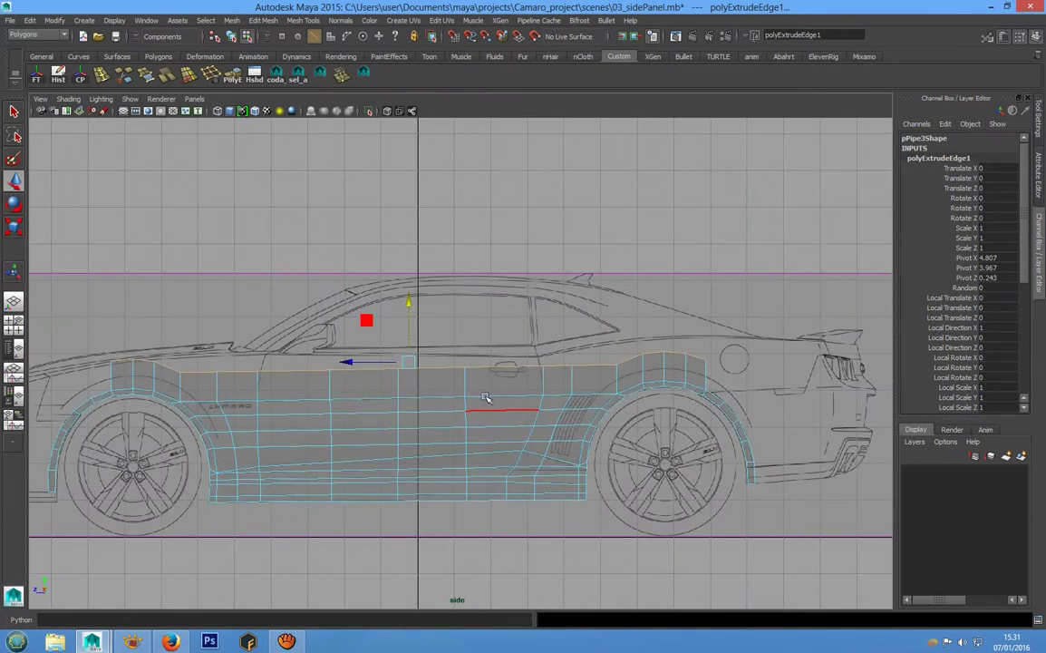
pyautogui.keyDown('alt'); pyautogui.moveTo(487, 402); pyautogui.dragTo(579, 405, button='middle'); pyautogui.keyUp('alt')
pyautogui.scroll(3, 562, 404)
pyautogui.moveTo(517, 308); pyautogui.dragTo(516, 294)
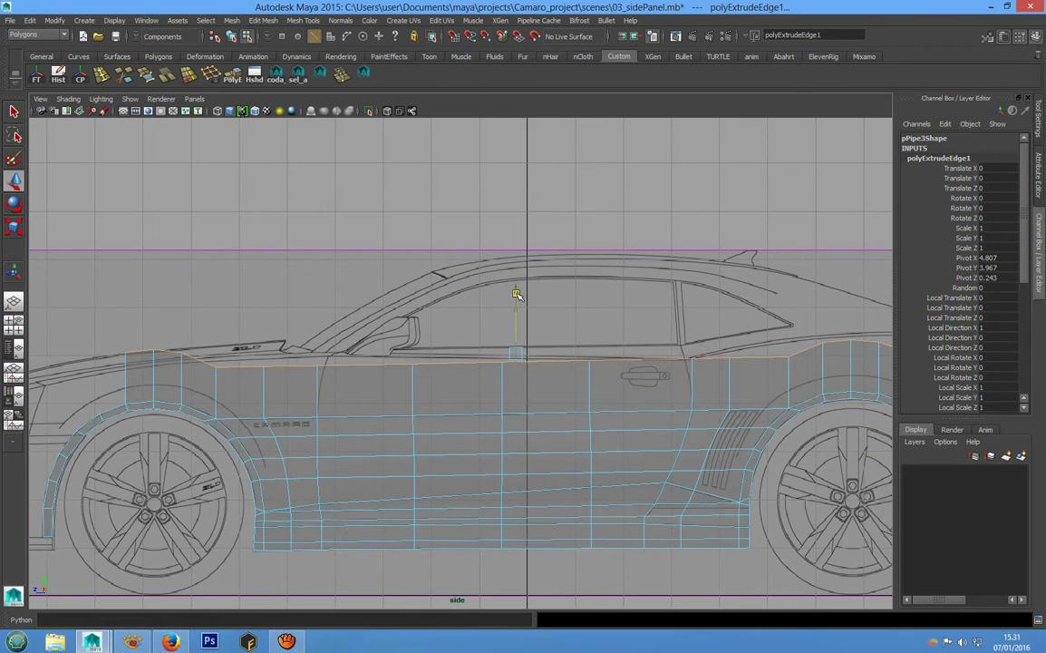
pyautogui.scroll(-3, 678, 405)
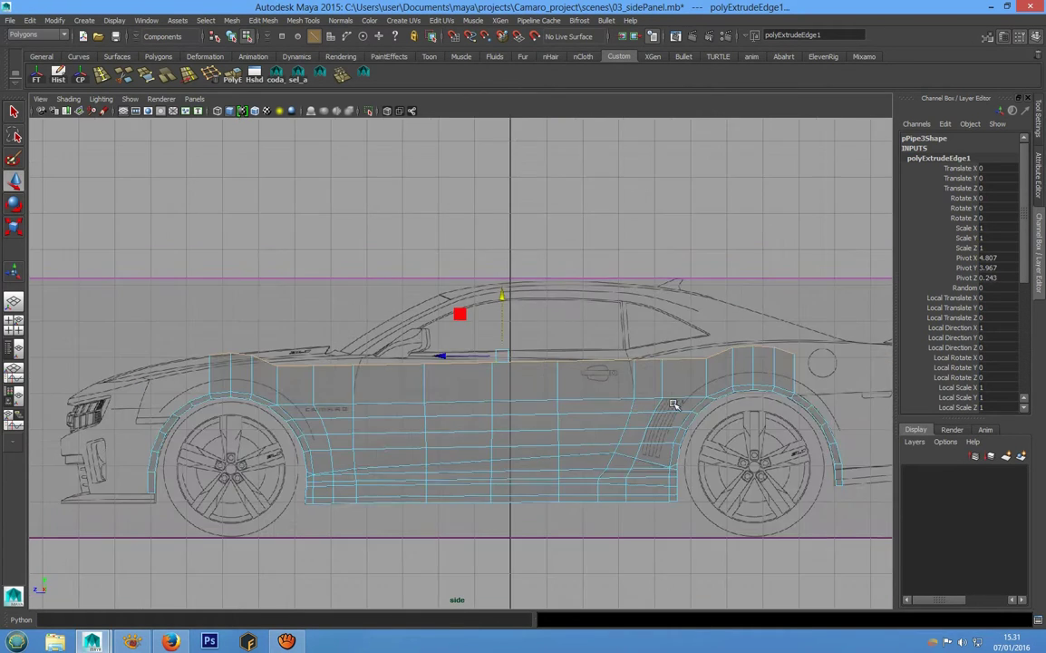
# Lower the frontmost upper border vertex above the front wheel to the blueprint's fender line in the side view
pyautogui.keyDown('alt'); pyautogui.moveTo(667, 407); pyautogui.dragTo(642, 421, button='middle'); pyautogui.keyUp('alt')
pyautogui.scroll(3, 632, 421)
pyautogui.keyDown('alt'); pyautogui.moveTo(569, 385); pyautogui.dragTo(649, 378, button='middle'); pyautogui.keyUp('alt')
pyautogui.moveTo(649, 369); pyautogui.dragTo(577, 369, button='right')
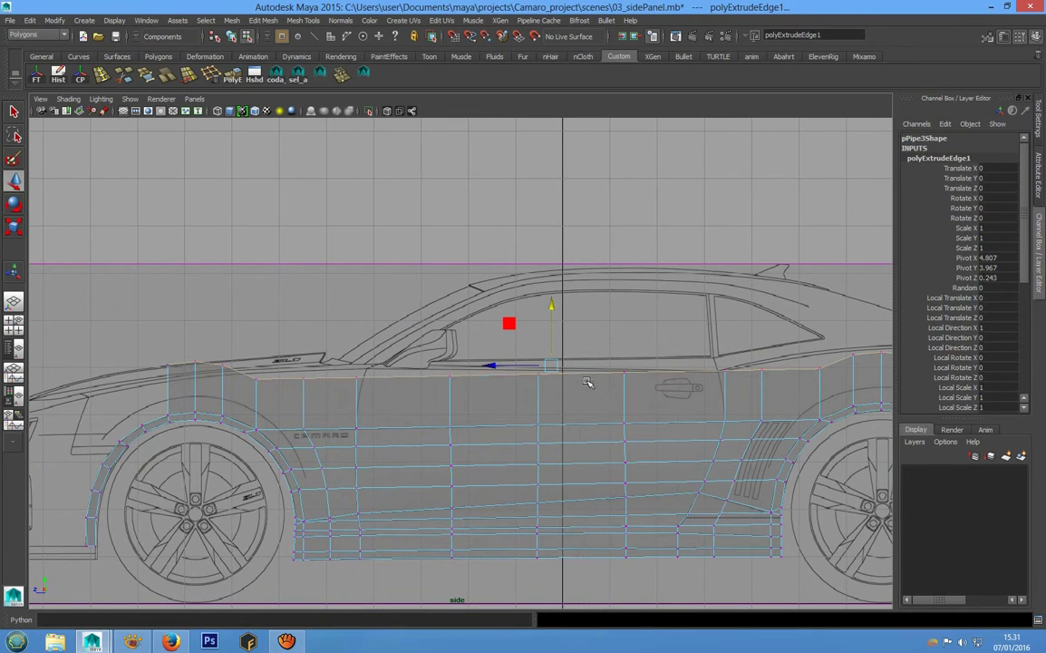
pyautogui.scroll(4, 443, 397)
pyautogui.scroll(3, 385, 404)
pyautogui.keyDown('alt'); pyautogui.moveTo(368, 400); pyautogui.dragTo(415, 385, button='middle'); pyautogui.keyUp('alt')
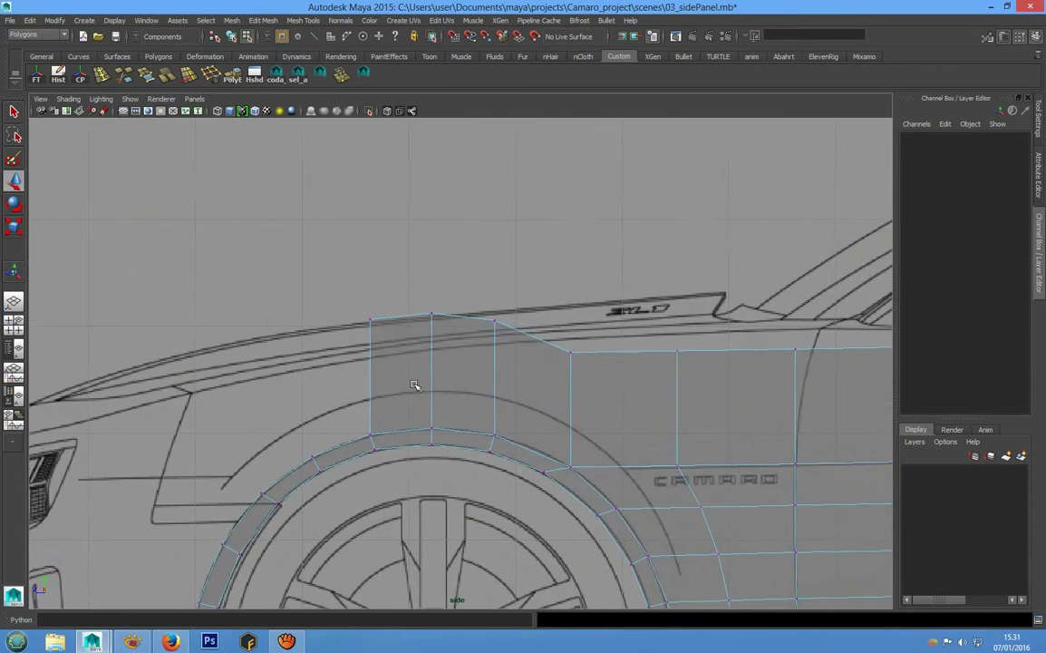
pyautogui.scroll(2, 415, 385)
pyautogui.moveTo(321, 266); pyautogui.dragTo(362, 341)
pyautogui.keyDown('alt'); pyautogui.moveTo(361, 340); pyautogui.dragTo(361, 362, button='middle'); pyautogui.keyUp('alt')
pyautogui.moveTo(342, 274); pyautogui.dragTo(338, 312)
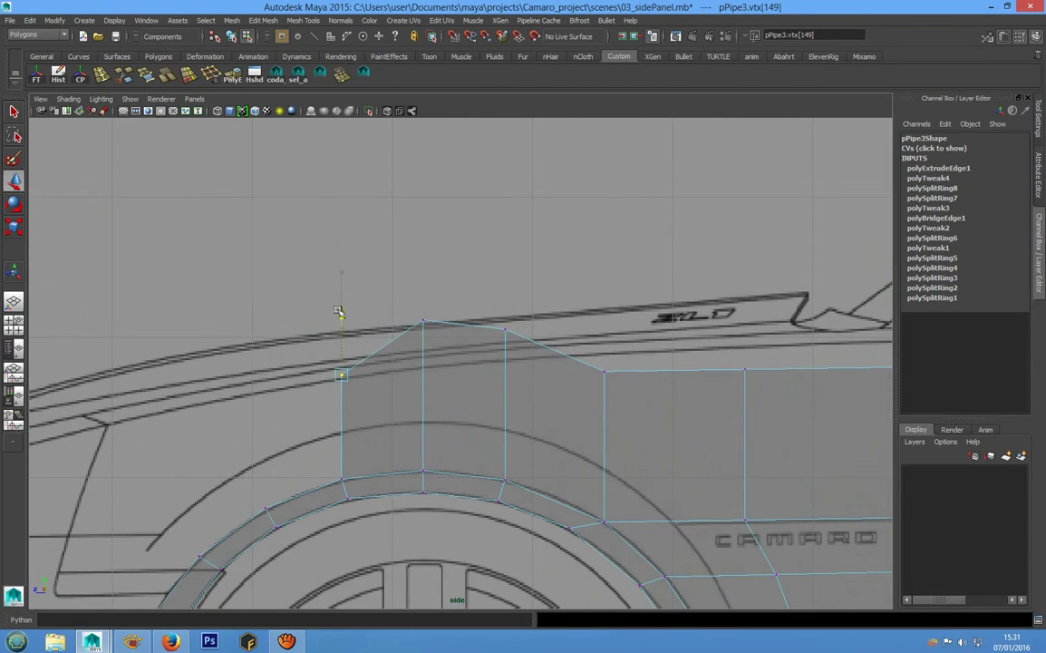
# Lower the next two border vertices above the front wheel onto the blueprint's fender line
pyautogui.click(423, 321)
pyautogui.moveTo(423, 265); pyautogui.dragTo(426, 310)
pyautogui.keyDown('alt'); pyautogui.moveTo(517, 329); pyautogui.dragTo(447, 331, button='middle'); pyautogui.keyUp('alt')
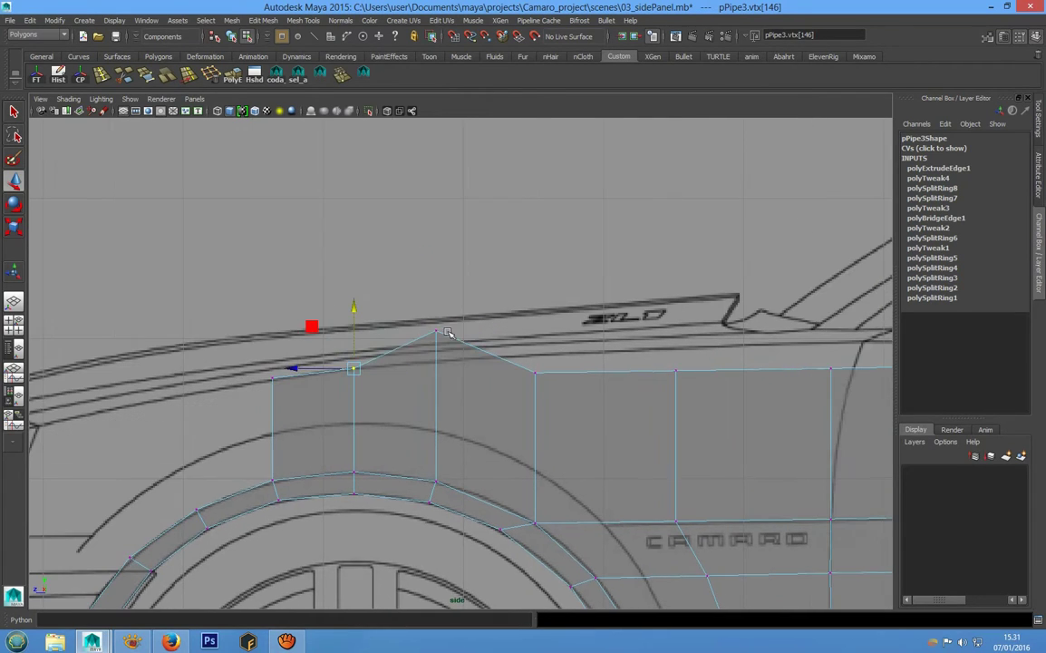
pyautogui.click(434, 334)
pyautogui.moveTo(436, 270); pyautogui.dragTo(436, 301)
pyautogui.keyDown('alt'); pyautogui.moveTo(483, 323); pyautogui.dragTo(390, 328, button='middle'); pyautogui.keyUp('alt')
# Raise the two border vertices between the front wheel arch and the door to the fender line
pyautogui.click(442, 376)
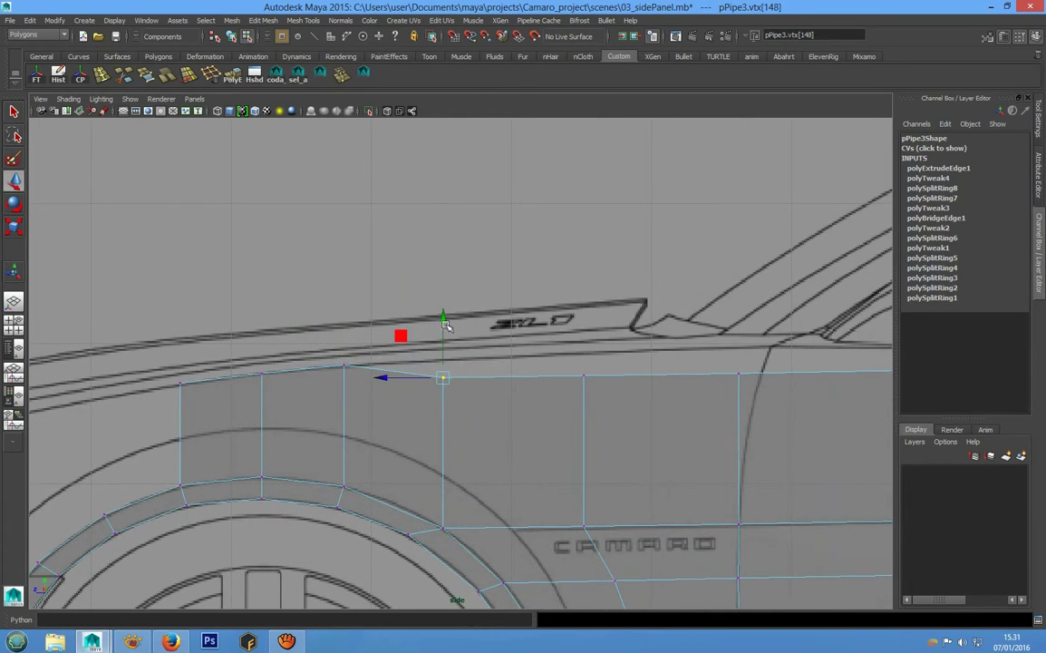
pyautogui.moveTo(441, 314); pyautogui.dragTo(441, 298)
pyautogui.keyDown('alt'); pyautogui.moveTo(503, 337); pyautogui.dragTo(391, 358, button='middle'); pyautogui.keyUp('alt')
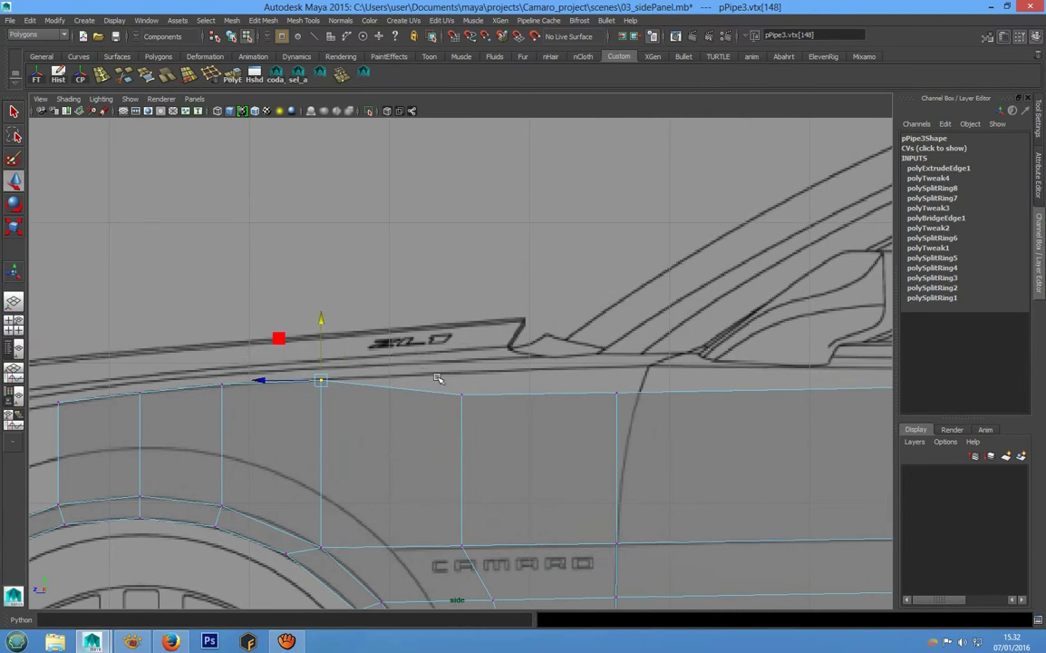
pyautogui.click(462, 368)
pyautogui.moveTo(460, 311); pyautogui.dragTo(461, 315)
pyautogui.keyDown('alt'); pyautogui.moveTo(596, 373); pyautogui.dragTo(451, 369, button='middle'); pyautogui.keyUp('alt')
# Move the border vertex at the door's front edge to the seam's upper end and raise the vertex behind it to the line under the window
pyautogui.click(471, 389)
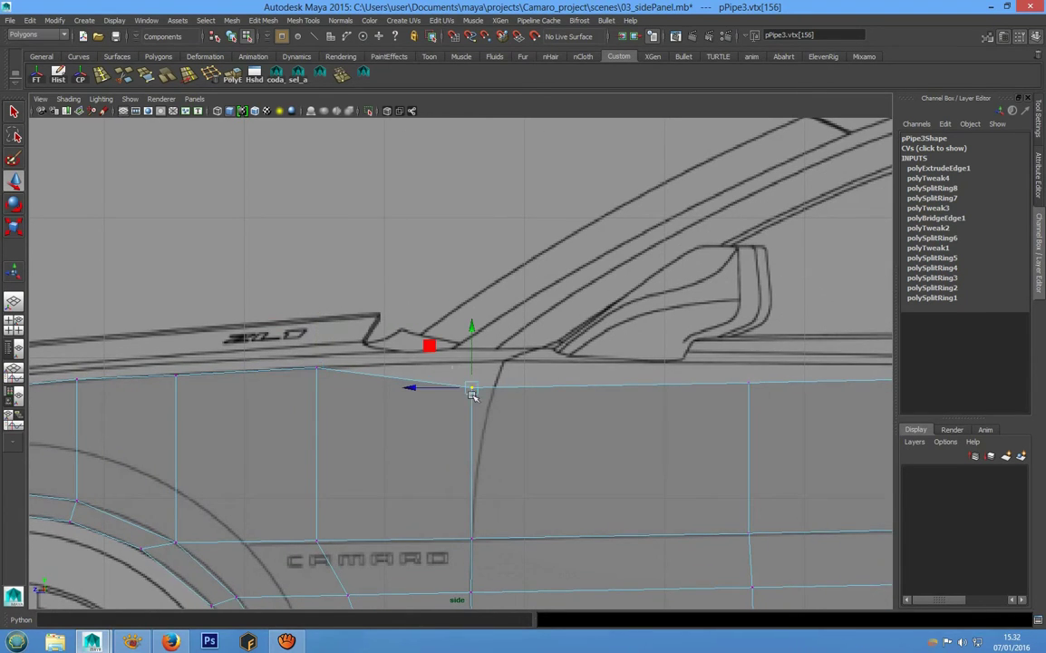
pyautogui.moveTo(478, 388); pyautogui.dragTo(505, 364)
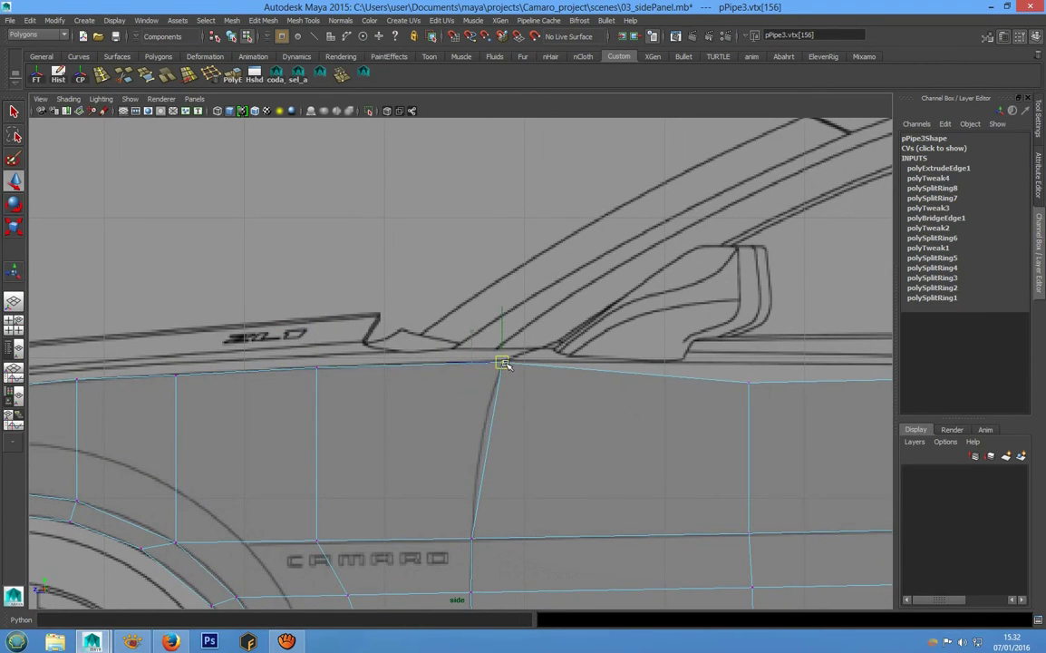
pyautogui.keyDown('alt'); pyautogui.moveTo(638, 402); pyautogui.dragTo(375, 419, button='middle'); pyautogui.keyUp('alt')
pyautogui.click(485, 402)
pyautogui.moveTo(486, 345); pyautogui.dragTo(486, 325)
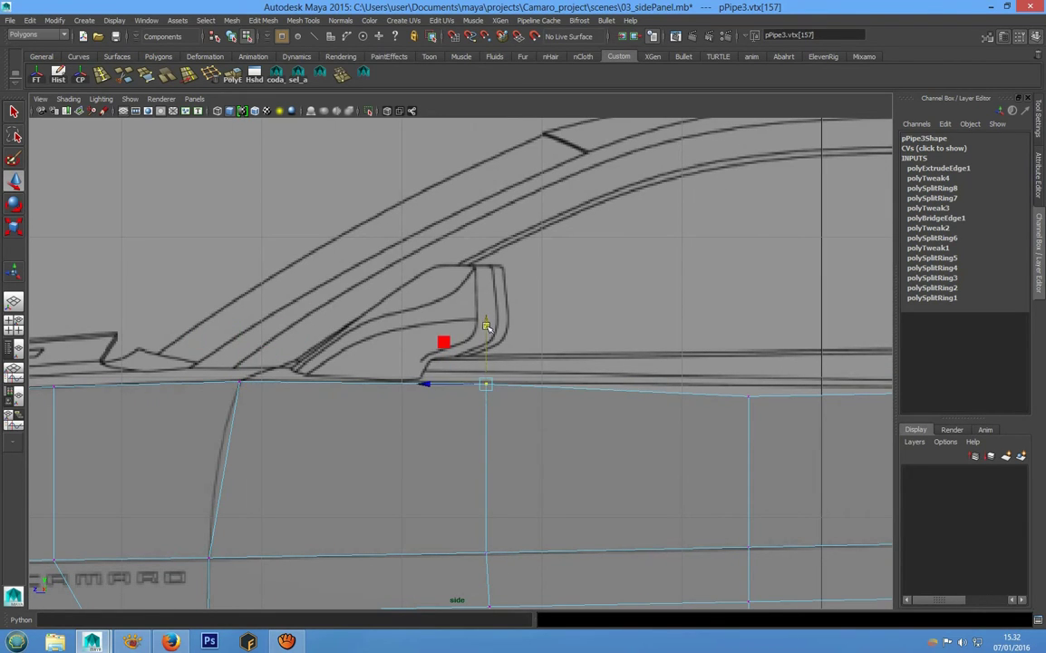
# Raise the remaining two middle vertices of the door's upper border to the blueprint line below the window
pyautogui.keyDown('alt'); pyautogui.moveTo(805, 417); pyautogui.dragTo(600, 425, button='middle'); pyautogui.keyUp('alt')
pyautogui.moveTo(581, 455); pyautogui.dragTo(580, 455)
pyautogui.moveTo(542, 348); pyautogui.dragTo(542, 337)
pyautogui.keyDown('alt'); pyautogui.moveTo(604, 401); pyautogui.dragTo(254, 426, button='middle'); pyautogui.keyUp('alt')
pyautogui.click(444, 423)
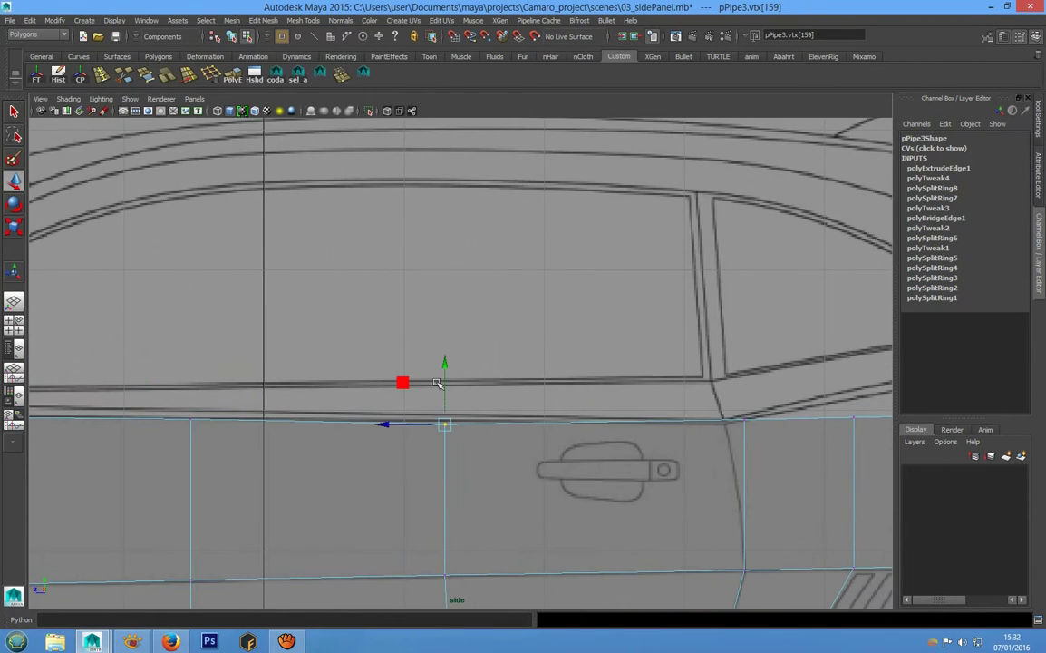
pyautogui.moveTo(445, 366); pyautogui.dragTo(446, 364)
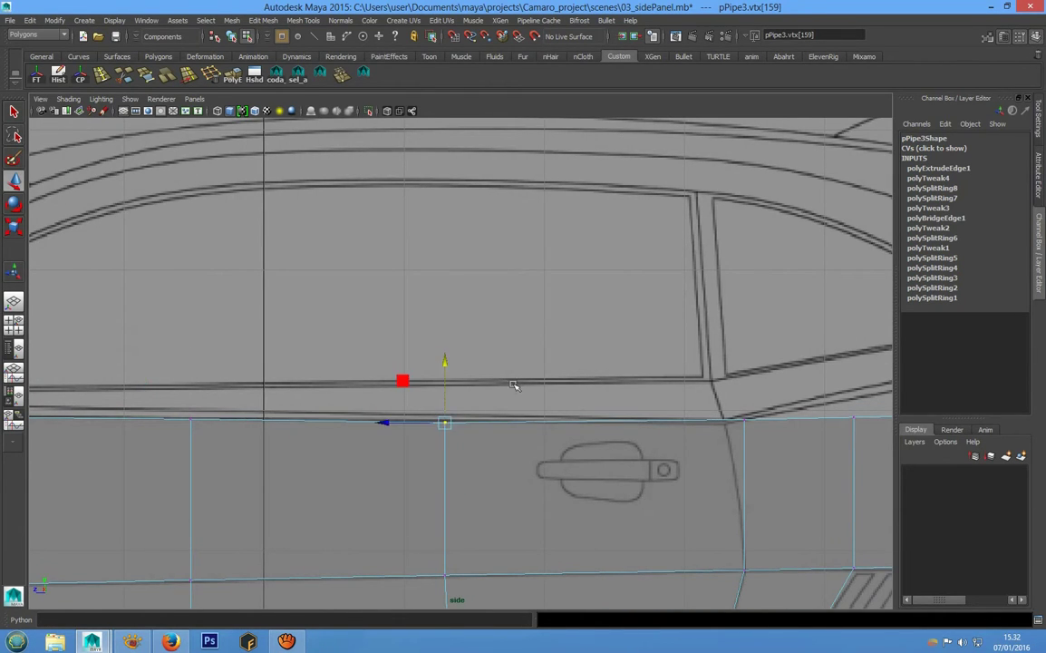
# Move the border vertex at the door's rear edge onto the corner where the door seam meets the body line
pyautogui.keyDown('alt'); pyautogui.moveTo(700, 394); pyautogui.dragTo(522, 392, button='middle'); pyautogui.keyUp('alt')
pyautogui.click(565, 421)
pyautogui.moveTo(533, 419); pyautogui.dragTo(513, 428)
pyautogui.scroll(5, 513, 428)
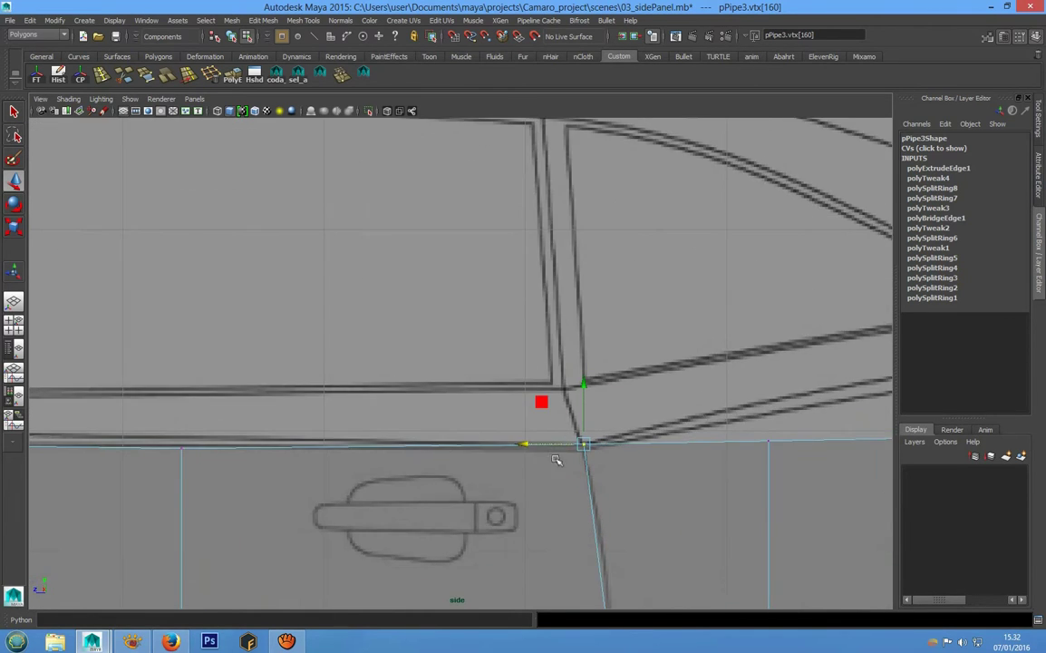
pyautogui.scroll(-1, 538, 371)
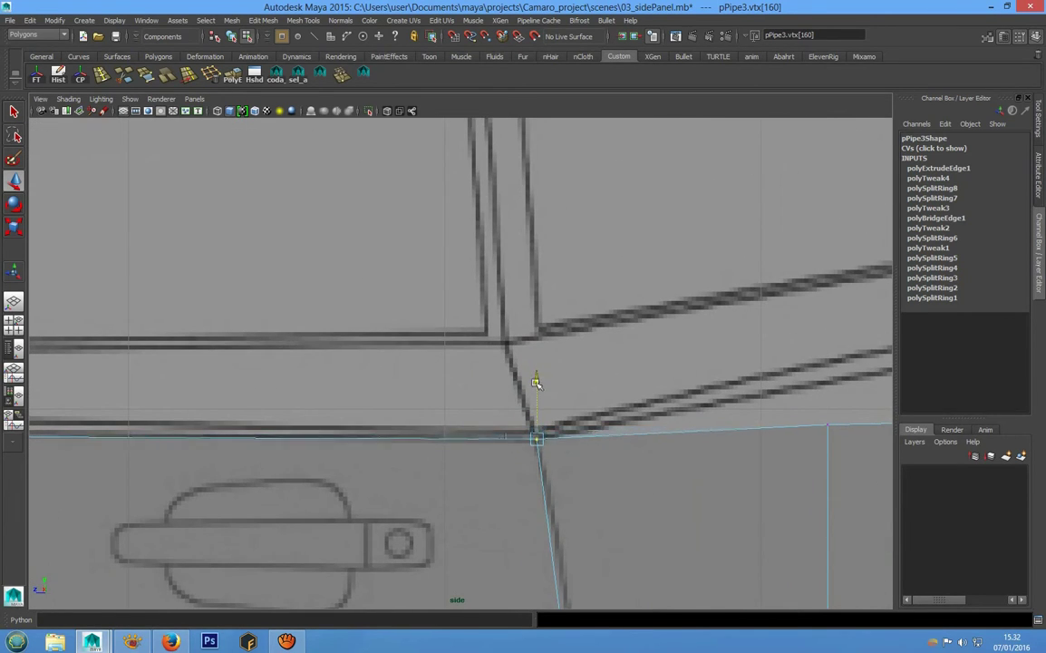
# Raise the two border vertices between the door and the rear wheel arch onto the curved rear fender line
pyautogui.scroll(-5, 507, 408)
pyautogui.scroll(1, 462, 412)
pyautogui.click(426, 392)
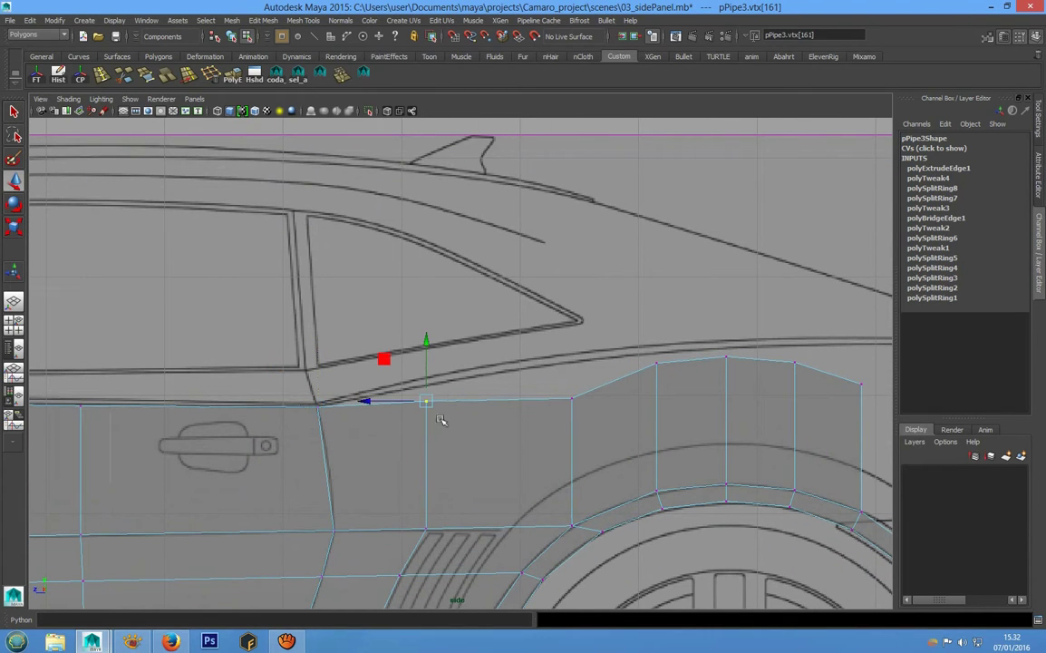
pyautogui.keyDown('alt'); pyautogui.moveTo(427, 326); pyautogui.dragTo(404, 351, button='middle'); pyautogui.keyUp('alt')
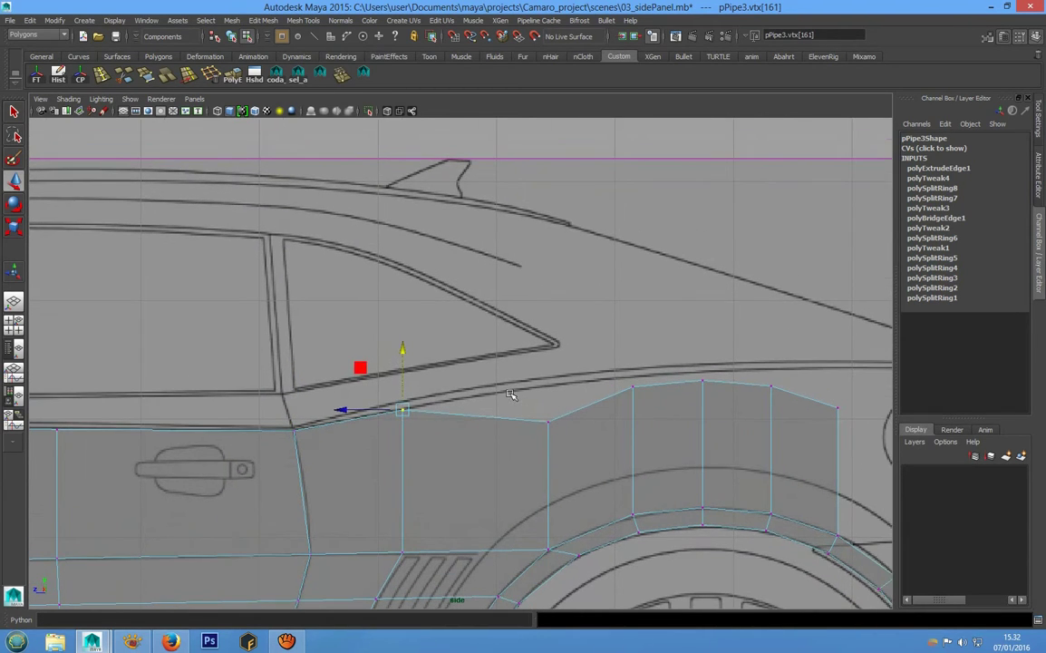
pyautogui.click(547, 419)
pyautogui.moveTo(549, 357); pyautogui.dragTo(547, 327)
# Raise the first two border vertices above the rear wheel to the blueprint's rear fender line
pyautogui.click(633, 386)
pyautogui.keyDown('alt'); pyautogui.moveTo(633, 385); pyautogui.dragTo(541, 413, button='middle'); pyautogui.keyUp('alt')
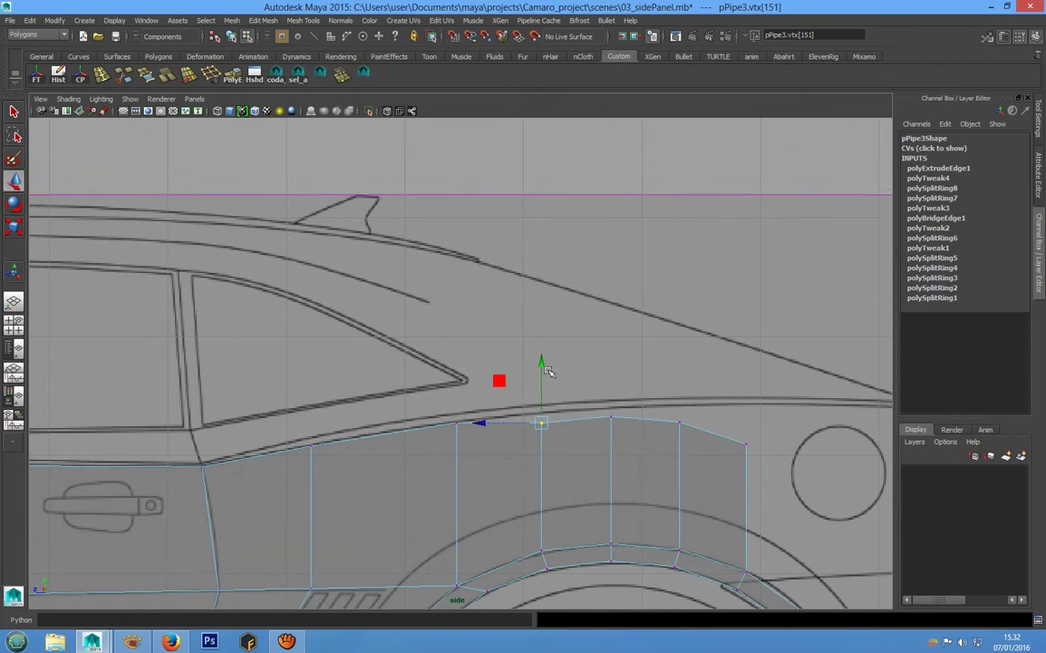
pyautogui.keyDown('alt'); pyautogui.moveTo(541, 354); pyautogui.dragTo(494, 355, button='middle'); pyautogui.keyUp('alt')
pyautogui.keyDown('alt'); pyautogui.moveTo(493, 355); pyautogui.dragTo(652, 491, button='right'); pyautogui.keyUp('alt')
pyautogui.keyDown('alt'); pyautogui.moveTo(651, 491); pyautogui.dragTo(488, 455, button='middle'); pyautogui.keyUp('alt')
pyautogui.moveTo(443, 375); pyautogui.dragTo(501, 446)
pyautogui.moveTo(460, 360); pyautogui.dragTo(460, 346)
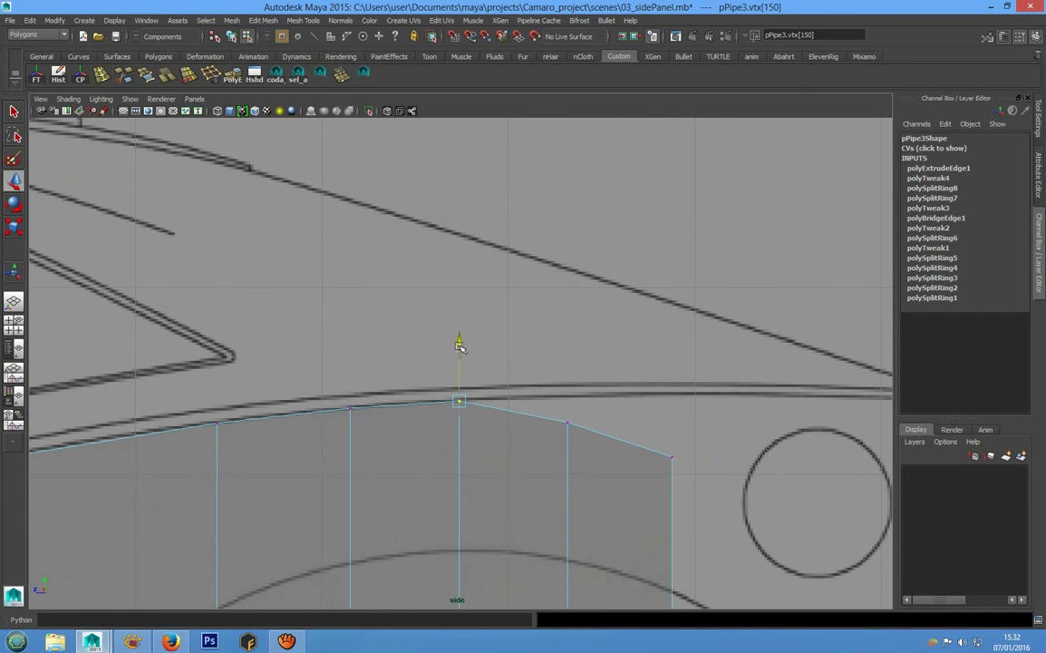
# Raise the last two border vertices behind the rear wheel's centre to the rear fender line
pyautogui.keyDown('alt'); pyautogui.moveTo(562, 416); pyautogui.dragTo(470, 415, button='middle'); pyautogui.keyUp('alt')
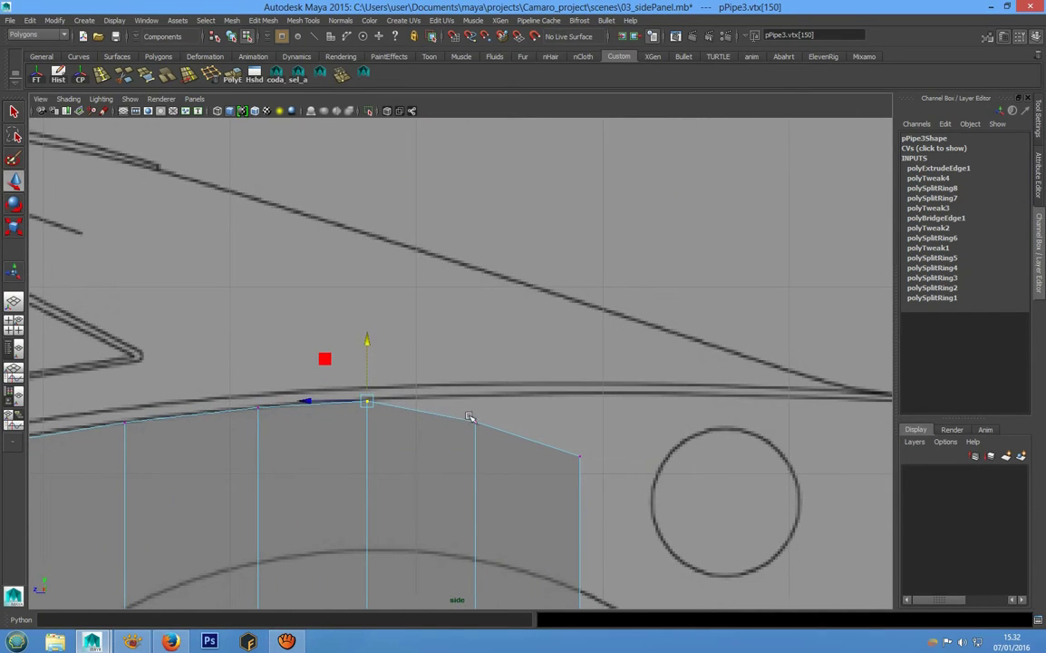
pyautogui.click(476, 423)
pyautogui.moveTo(476, 362); pyautogui.dragTo(477, 339)
pyautogui.keyDown('alt'); pyautogui.moveTo(526, 435); pyautogui.dragTo(512, 431, button='middle'); pyautogui.keyUp('alt')
pyautogui.moveTo(501, 382); pyautogui.dragTo(584, 489)
pyautogui.keyDown('alt'); pyautogui.moveTo(563, 412); pyautogui.dragTo(552, 428, button='middle'); pyautogui.keyUp('alt')
pyautogui.moveTo(551, 429); pyautogui.dragTo(554, 354)
# Examine the reshaped upper border of the side panel along its whole length in the side and perspective views
pyautogui.keyDown('alt'); pyautogui.moveTo(554, 354); pyautogui.dragTo(470, 430, button='right'); pyautogui.keyUp('alt')
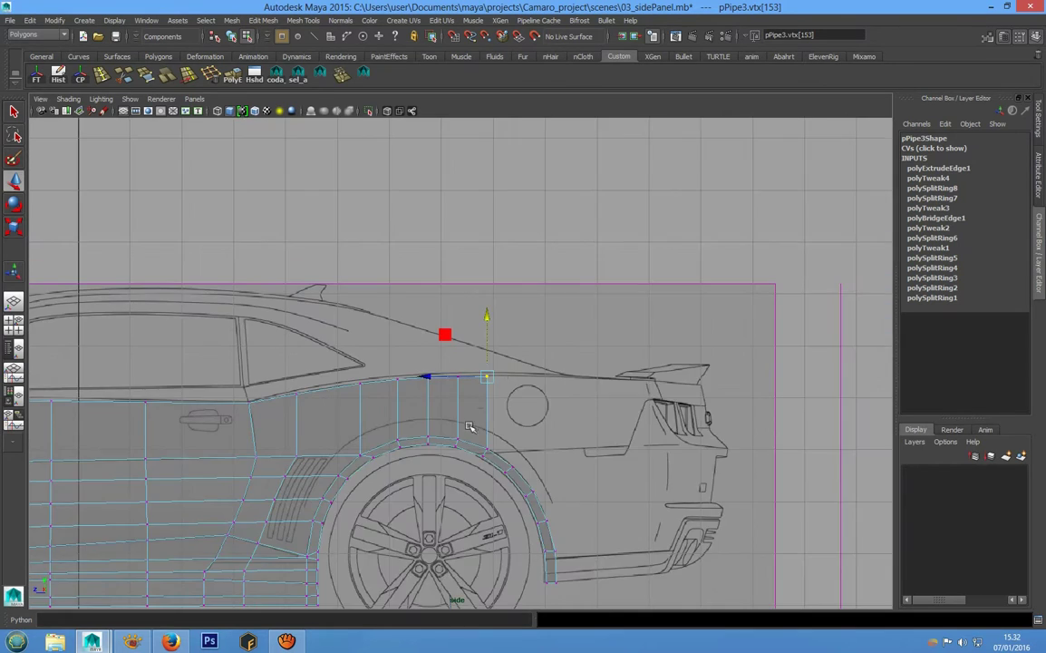
pyautogui.keyDown('alt'); pyautogui.moveTo(470, 431); pyautogui.dragTo(546, 438, button='middle'); pyautogui.keyUp('alt')
pyautogui.keyDown('alt'); pyautogui.moveTo(366, 446); pyautogui.dragTo(479, 371, button='middle'); pyautogui.keyUp('alt')
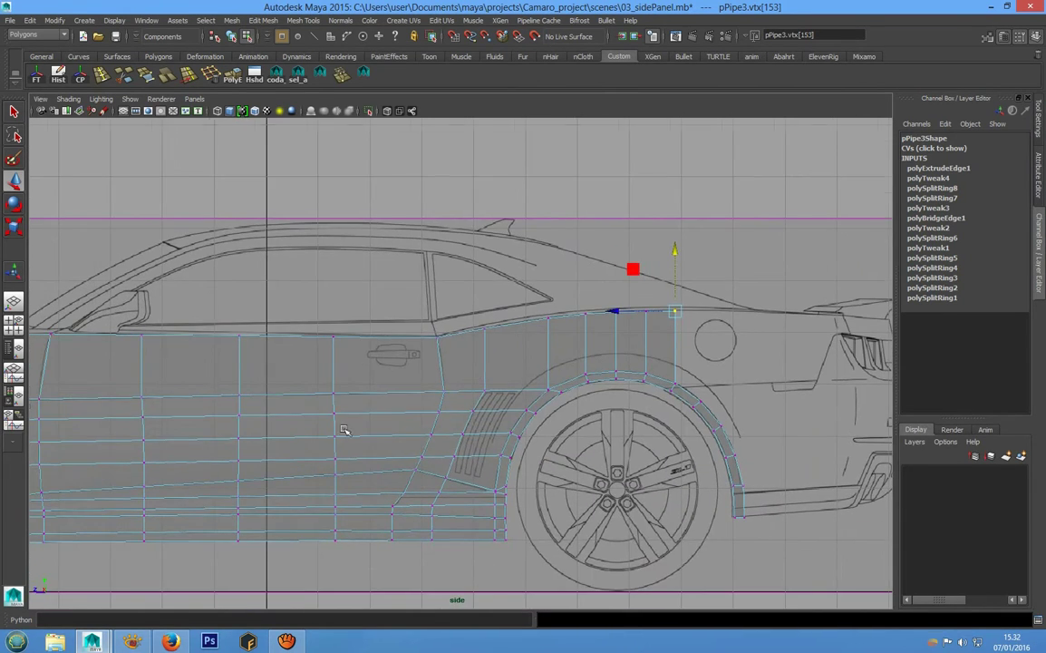
pyautogui.keyDown('alt'); pyautogui.moveTo(344, 429); pyautogui.dragTo(303, 422, button='right'); pyautogui.keyUp('alt')
pyautogui.keyDown('alt'); pyautogui.moveTo(302, 423); pyautogui.dragTo(567, 462, button='middle'); pyautogui.keyUp('alt')
pyautogui.scroll(2, 565, 462)
pyautogui.press('space')
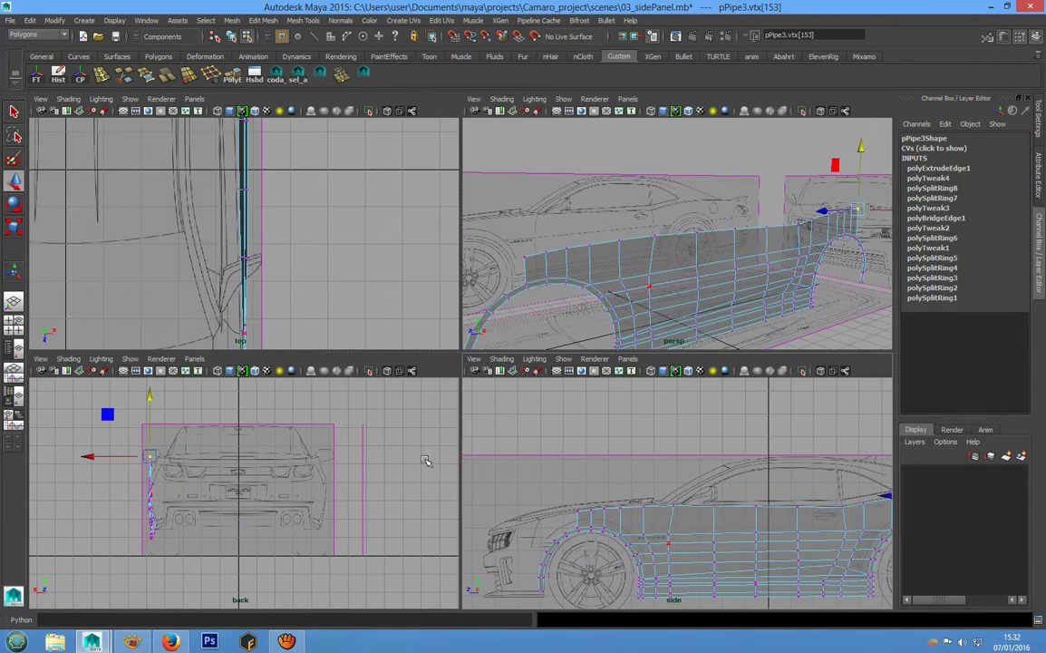
pyautogui.moveTo(621, 240)
pyautogui.keyDown('alt'); pyautogui.mouseDown()
pyautogui.moveTo(742, 259)
pyautogui.moveTo(551, 273)
pyautogui.moveTo(708, 288)
pyautogui.moveTo(508, 207)
pyautogui.moveTo(606, 236)
pyautogui.mouseUp(); pyautogui.keyUp('alt')
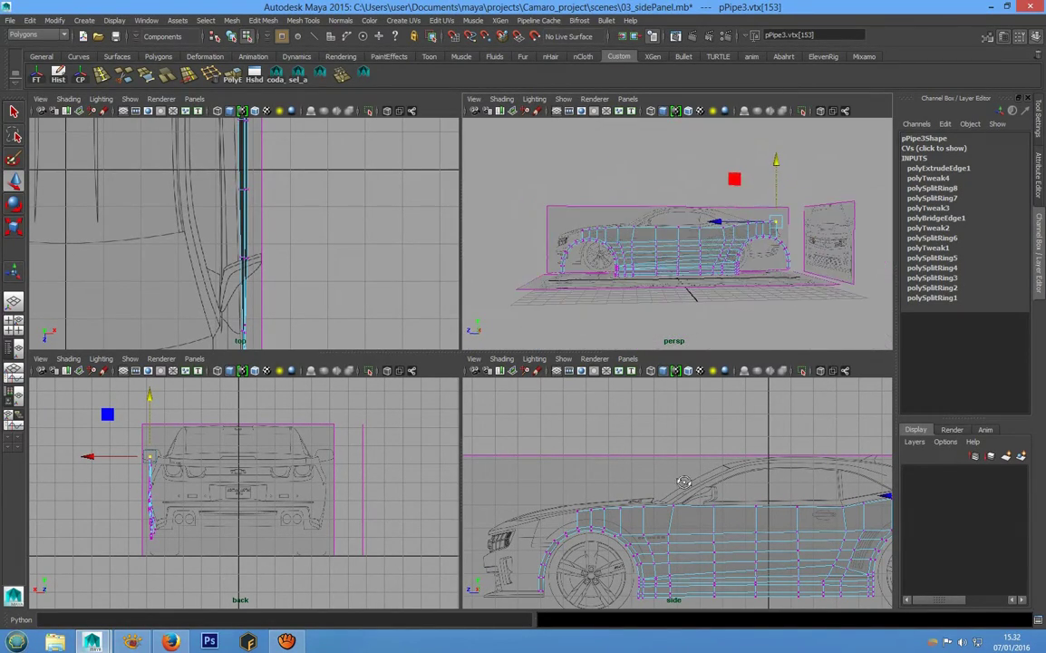
pyautogui.press('space')
pyautogui.keyDown('alt'); pyautogui.moveTo(581, 424); pyautogui.dragTo(453, 402, button='middle'); pyautogui.keyUp('alt')
pyautogui.scroll(-2, 489, 396)
pyautogui.keyDown('alt'); pyautogui.moveTo(514, 392); pyautogui.dragTo(514, 401, button='middle'); pyautogui.keyUp('alt')
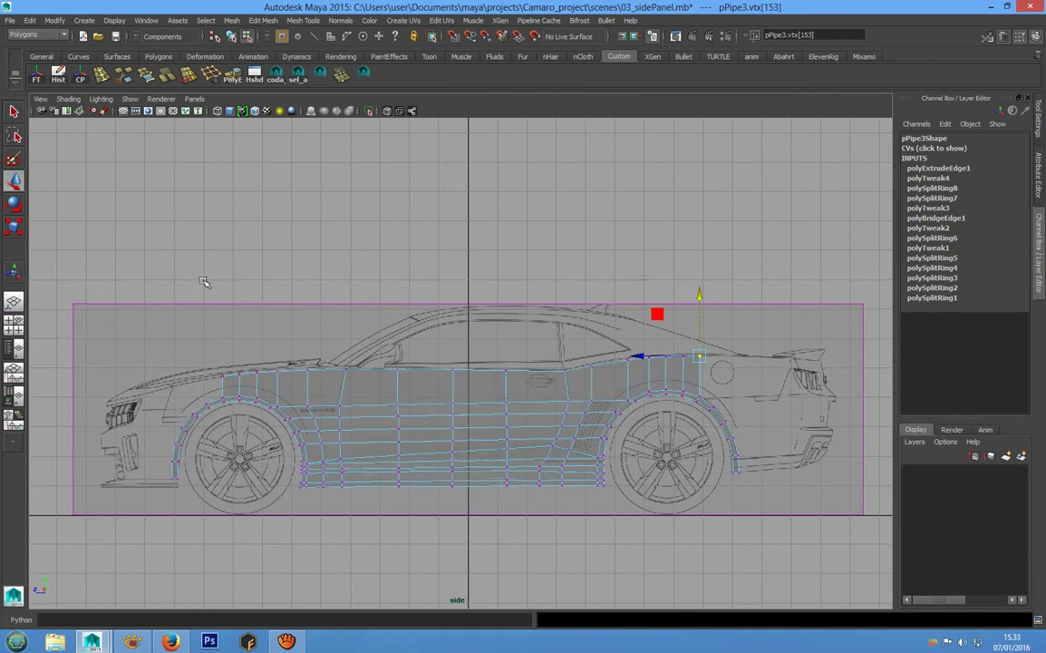
# Select the row of vertices along the side panel's upper border in the side view
pyautogui.moveTo(743, 369); pyautogui.dragTo(744, 370)
pyautogui.scroll(1, 487, 352)
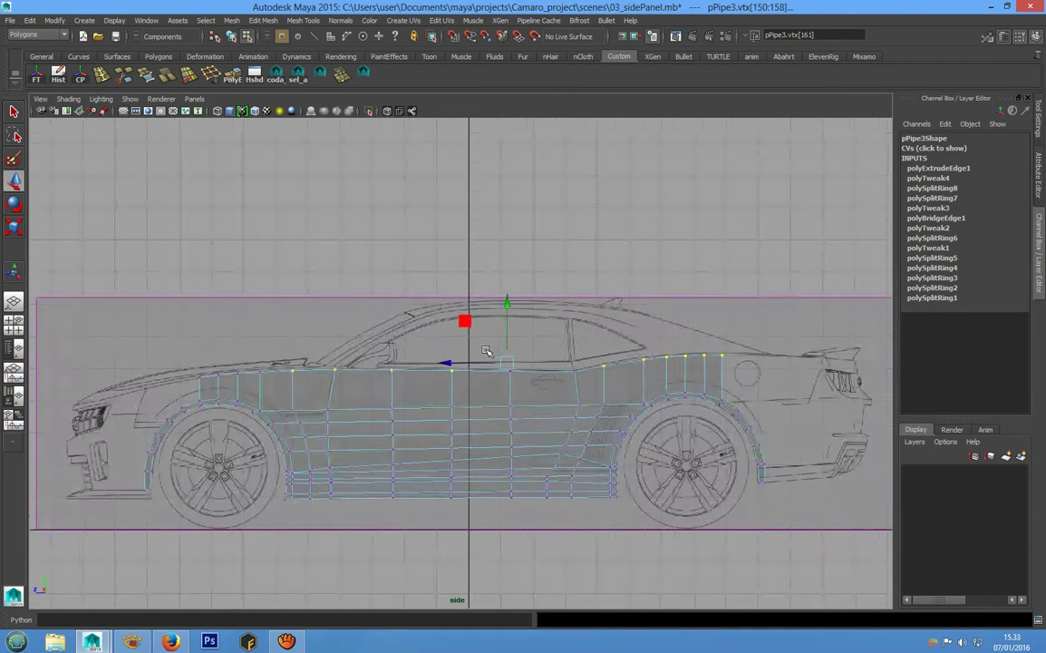
pyautogui.keyDown('shift'); pyautogui.moveTo(284, 385); pyautogui.dragTo(283, 384); pyautogui.keyUp('shift')
pyautogui.scroll(3, 462, 327)
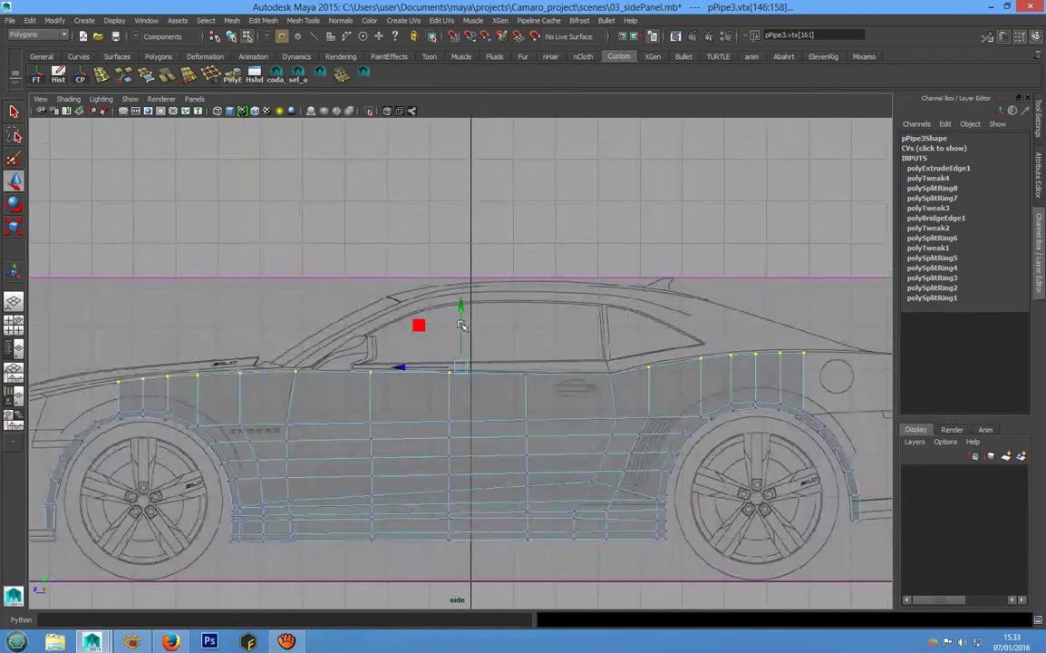
pyautogui.keyDown('alt'); pyautogui.moveTo(477, 363); pyautogui.dragTo(510, 350, button='middle'); pyautogui.keyUp('alt')
# Change the maximised back view to the orthographic front view and frame the side panel's upper border
pyautogui.press('space')
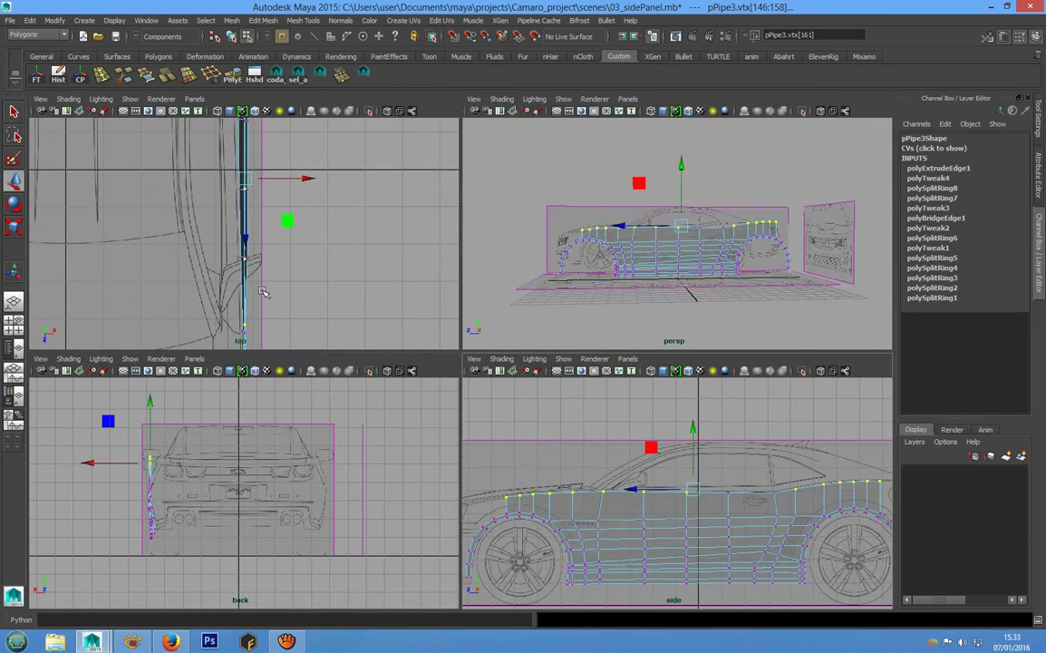
pyautogui.press('space')
pyautogui.scroll(3, 306, 441)
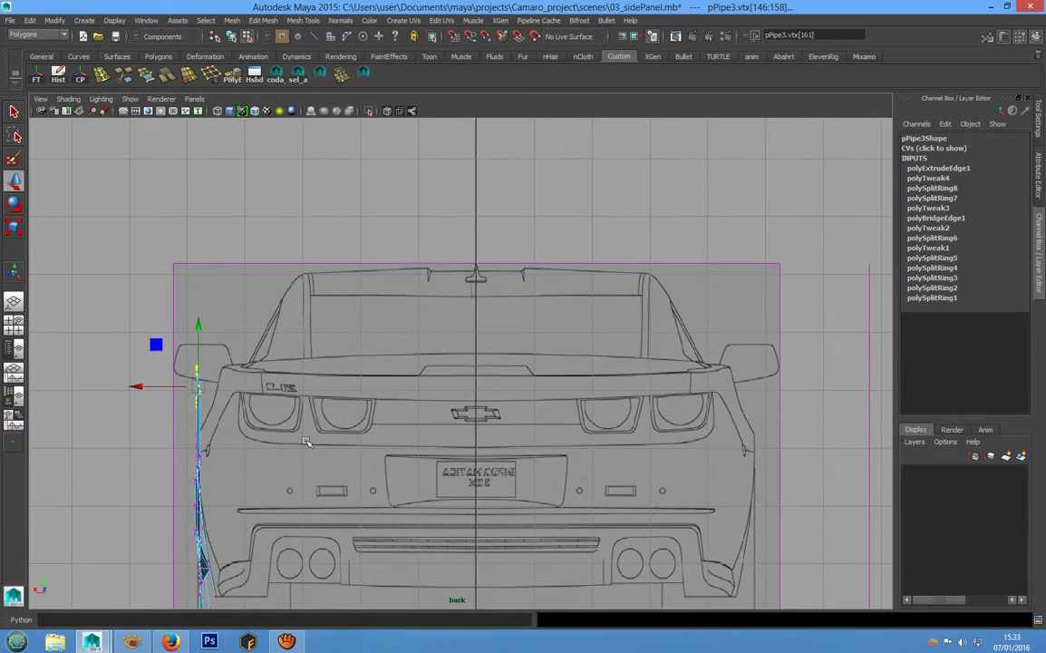
pyautogui.keyDown('alt'); pyautogui.moveTo(307, 442); pyautogui.dragTo(303, 393, button='middle'); pyautogui.keyUp('alt')
pyautogui.scroll(-3, 304, 439)
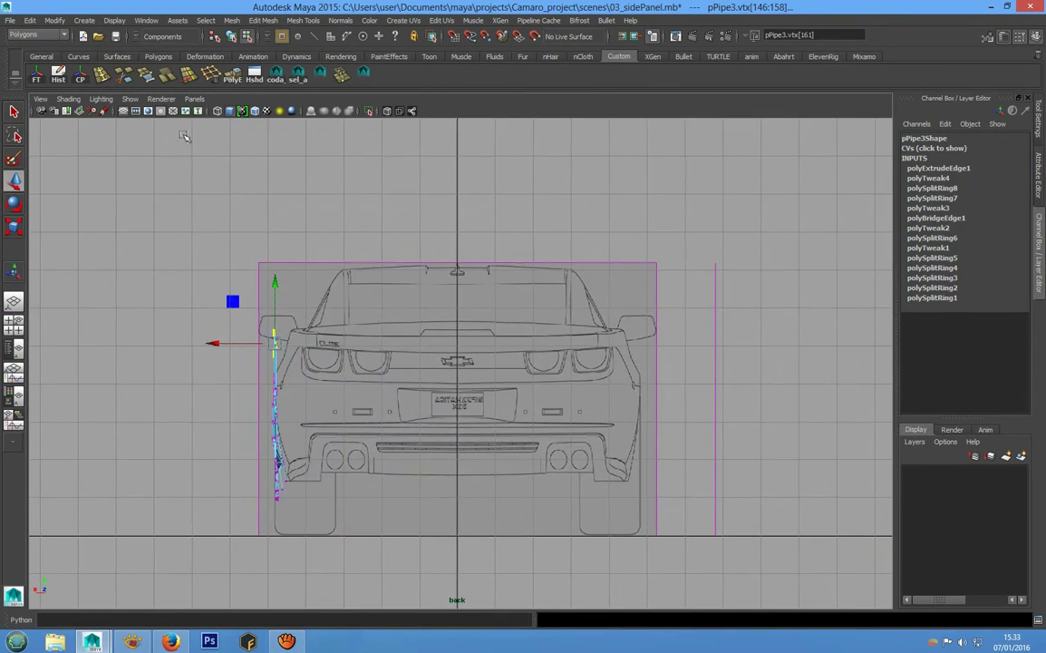
pyautogui.click(198, 99)
pyautogui.moveTo(218, 134)
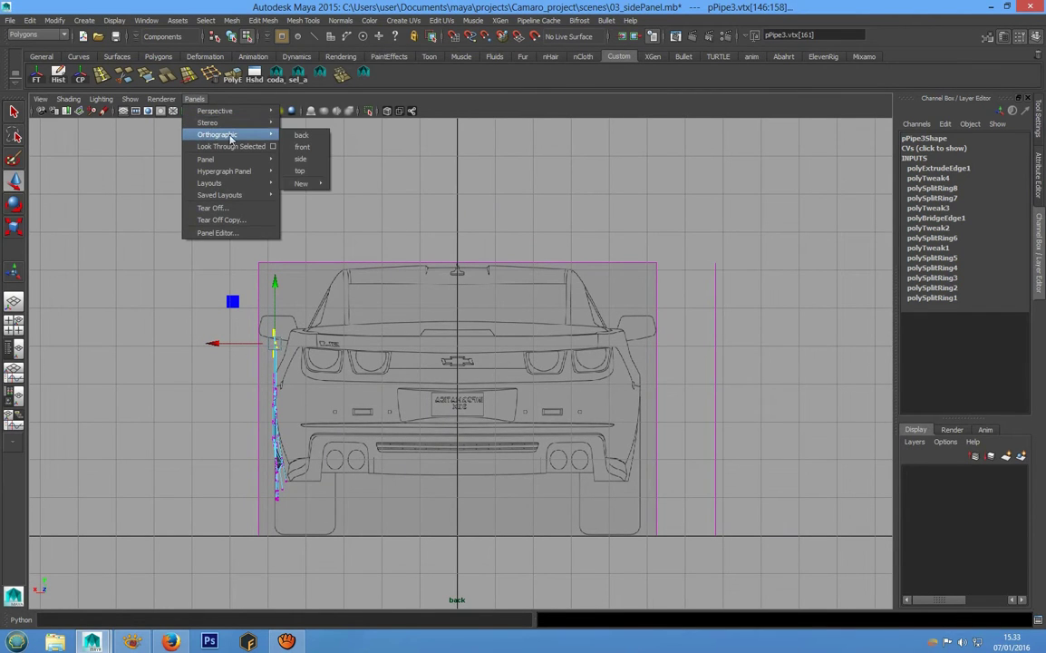
pyautogui.click(301, 146)
pyautogui.scroll(3, 499, 419)
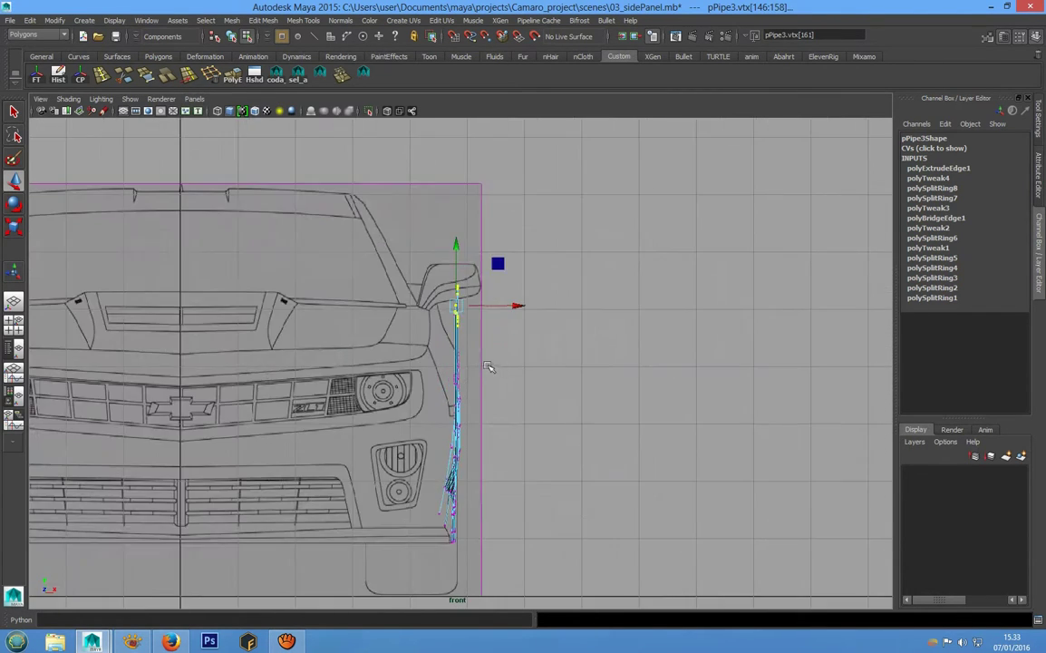
# Try to move the selected border vertices inward in the front view, and undo the move
pyautogui.scroll(1, 483, 315)
pyautogui.moveTo(505, 300); pyautogui.dragTo(464, 300)
pyautogui.hotkey('ctrl', 'z')
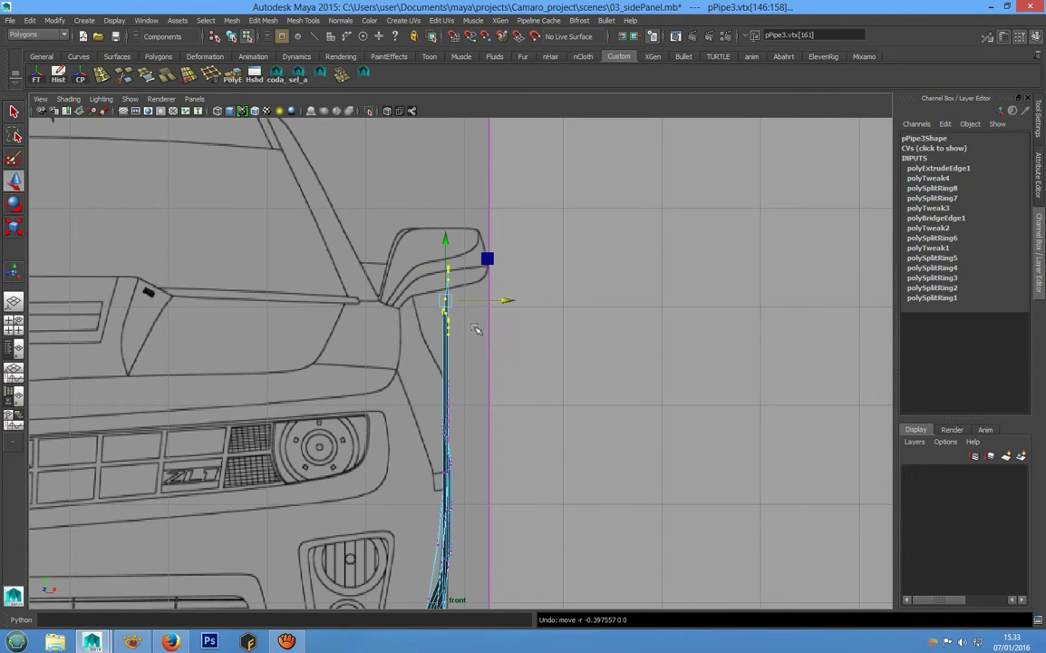
# Add the missed border vertex at the door's rear edge to the selection and maximise the front view
pyautogui.press('space')
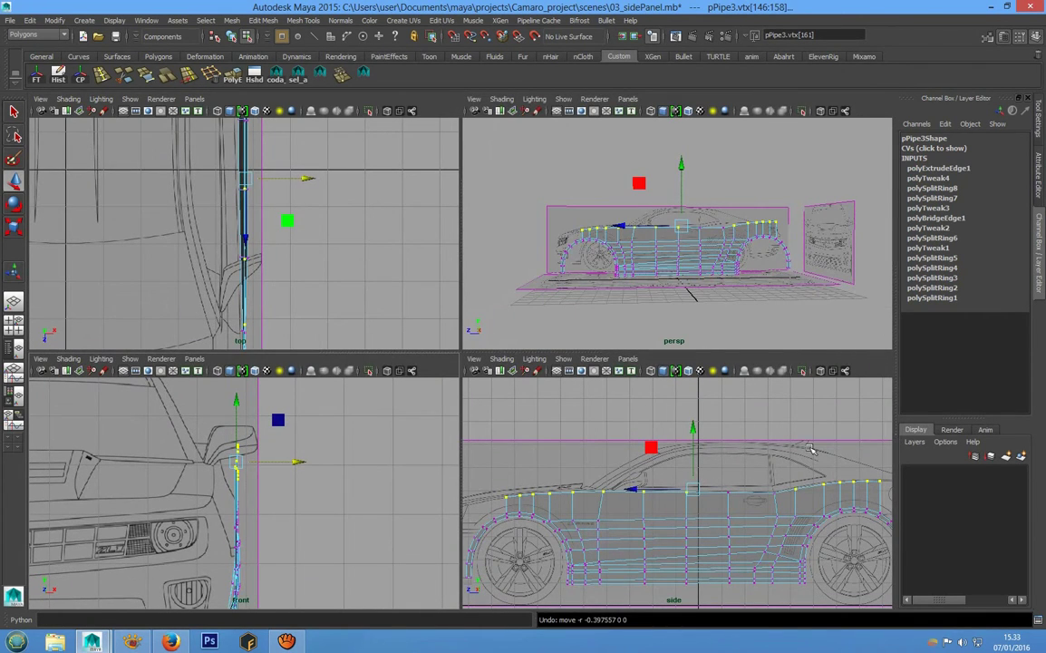
pyautogui.middleClick(748, 482)
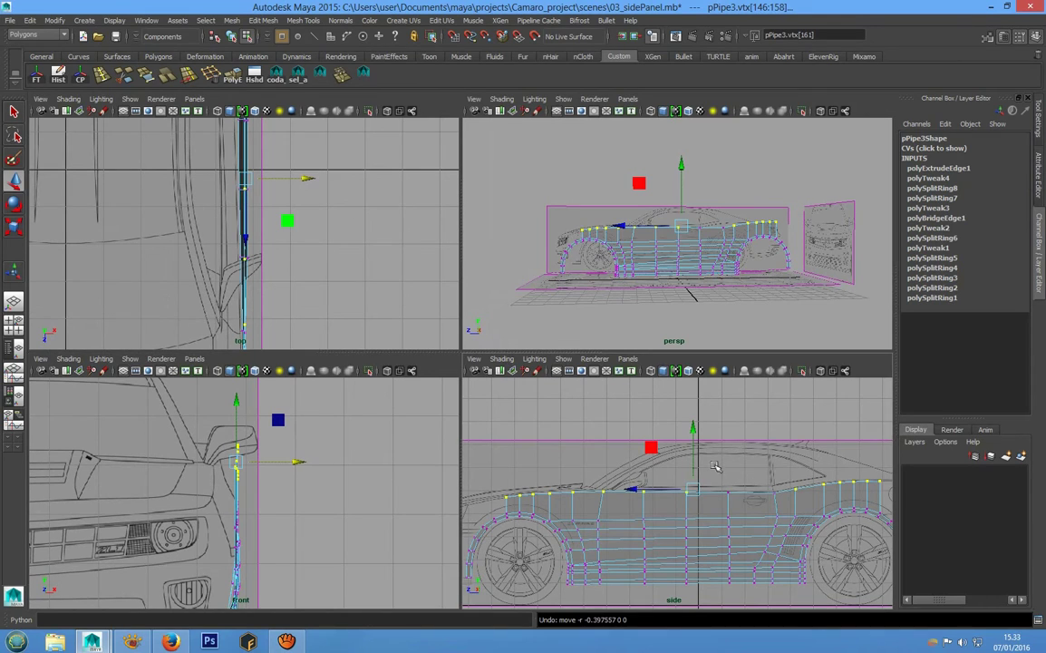
pyautogui.keyDown('shift'); pyautogui.click(780, 501); pyautogui.keyUp('shift')
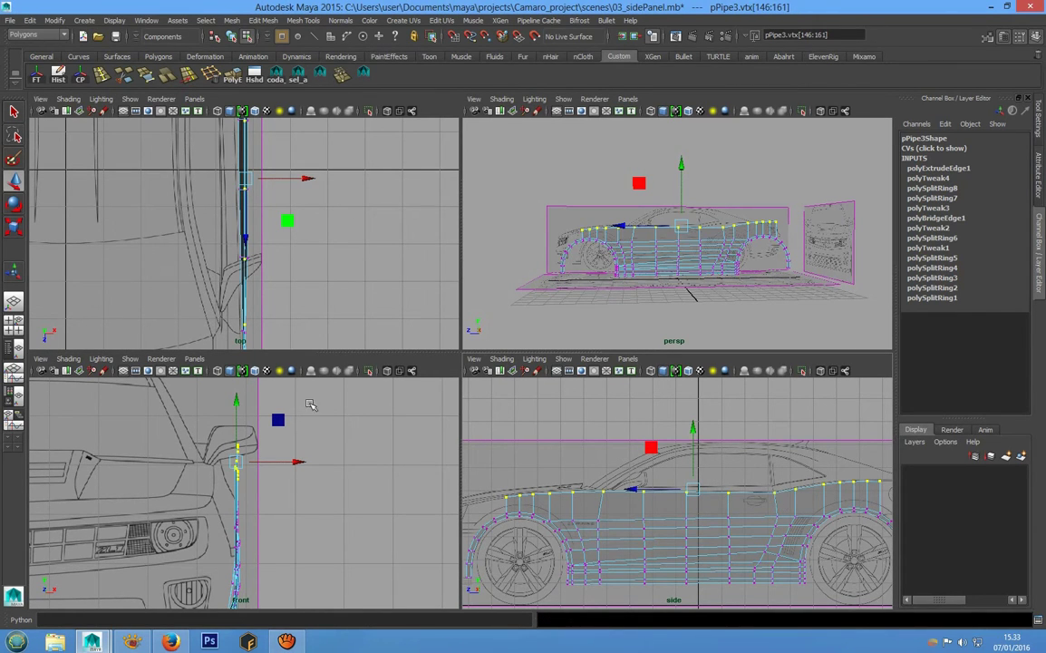
pyautogui.press('space')
pyautogui.scroll(2, 473, 334)
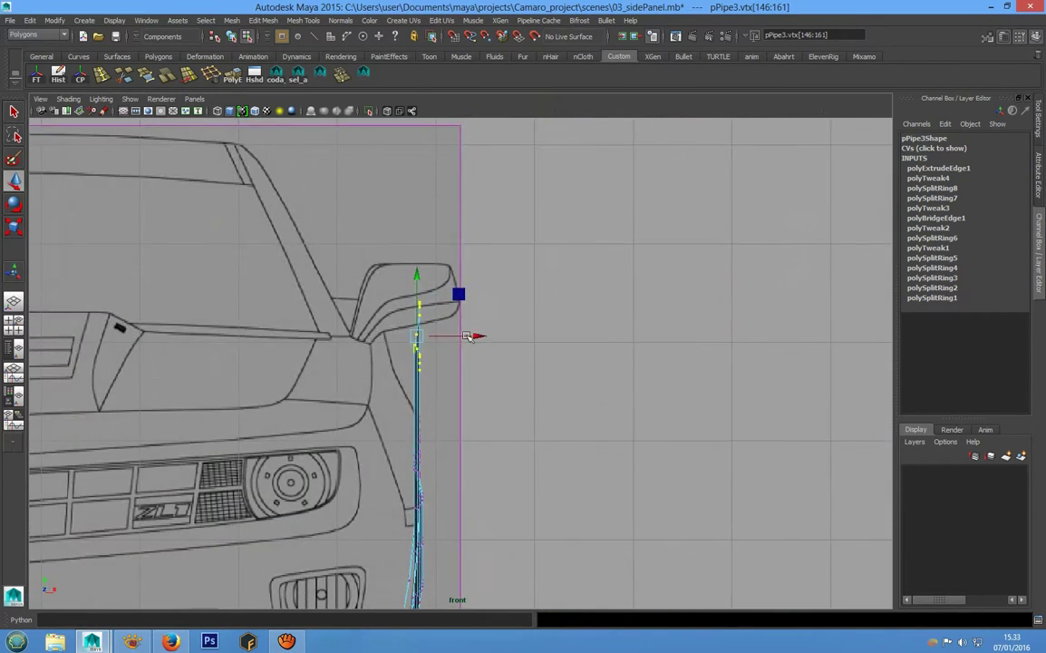
# Move the selected upper border vertices inward in the front view to the body line beside the mirror, and check the panel in perspective
pyautogui.moveTo(474, 333); pyautogui.dragTo(446, 339)
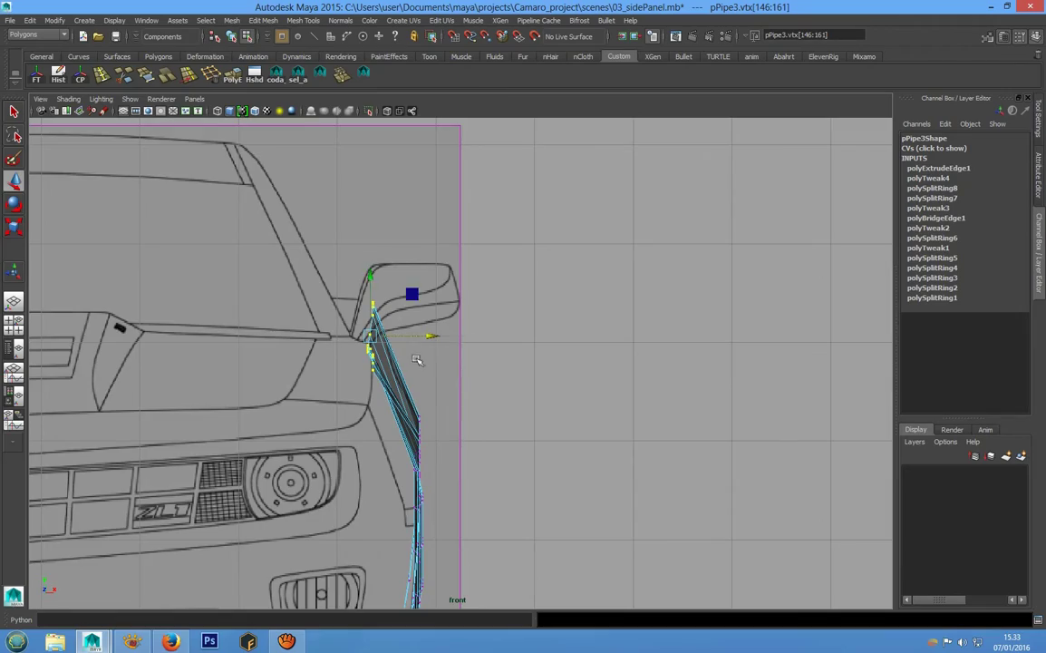
pyautogui.scroll(1, 413, 371)
pyautogui.keyDown('alt'); pyautogui.moveTo(413, 378); pyautogui.dragTo(436, 302, button='middle'); pyautogui.keyUp('alt')
pyautogui.scroll(2, 436, 302)
pyautogui.keyDown('alt'); pyautogui.click(402, 337); pyautogui.keyUp('alt')
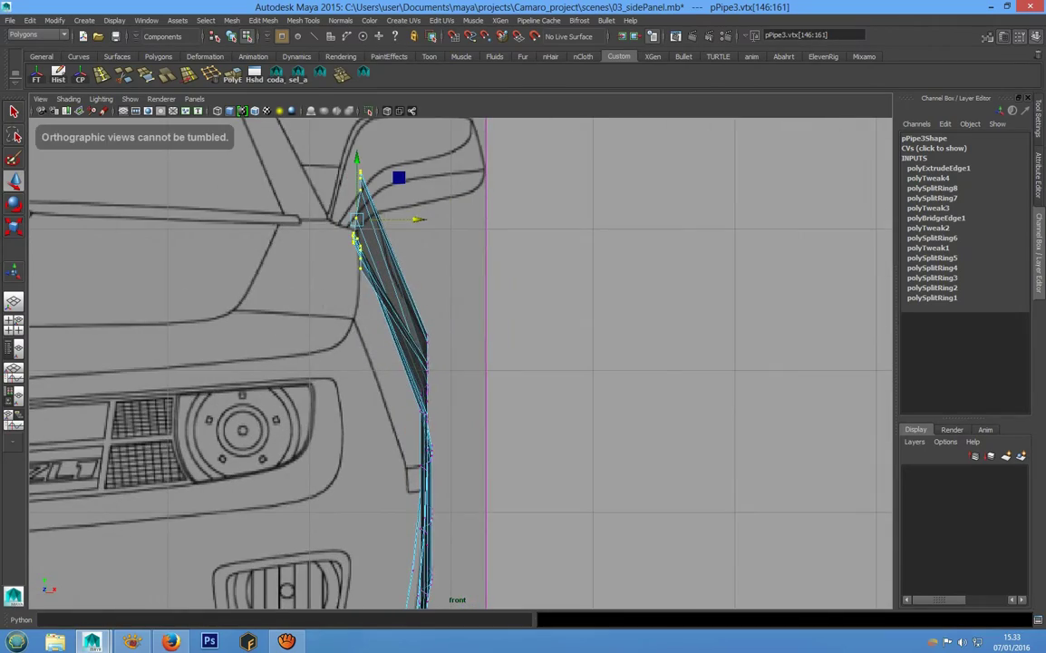
pyautogui.press('space')
pyautogui.press('space')
pyautogui.scroll(3, 549, 400)
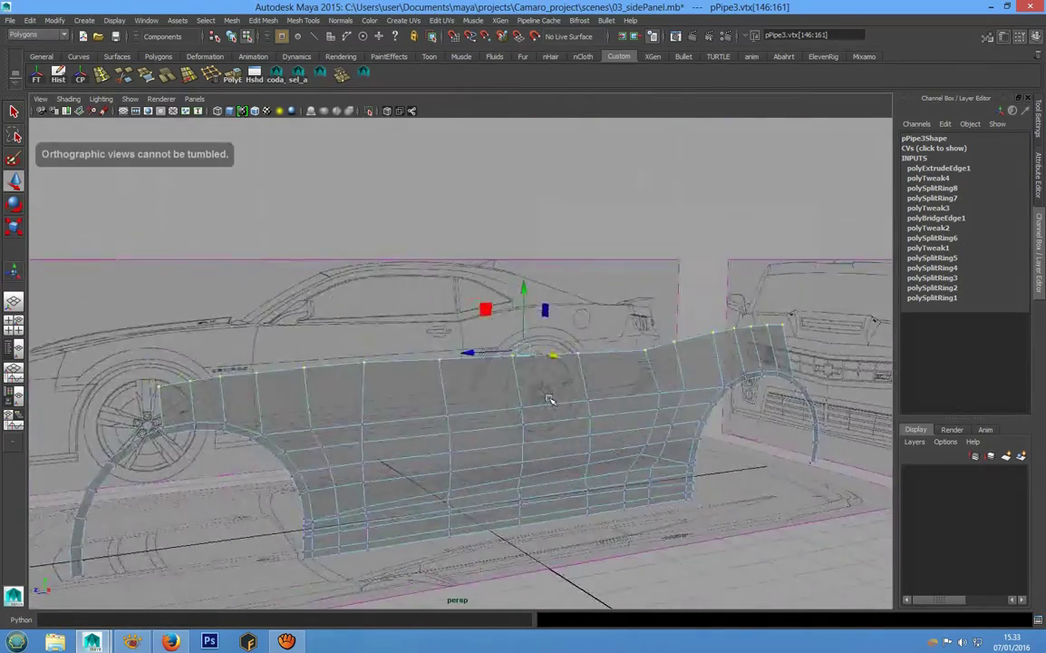
pyautogui.keyDown('alt'); pyautogui.moveTo(549, 400); pyautogui.dragTo(527, 382); pyautogui.keyUp('alt')
pyautogui.press('f')
# Examine the side panel's upper border against the blueprint lines along the whole car in the maximised top view
pyautogui.press('space')
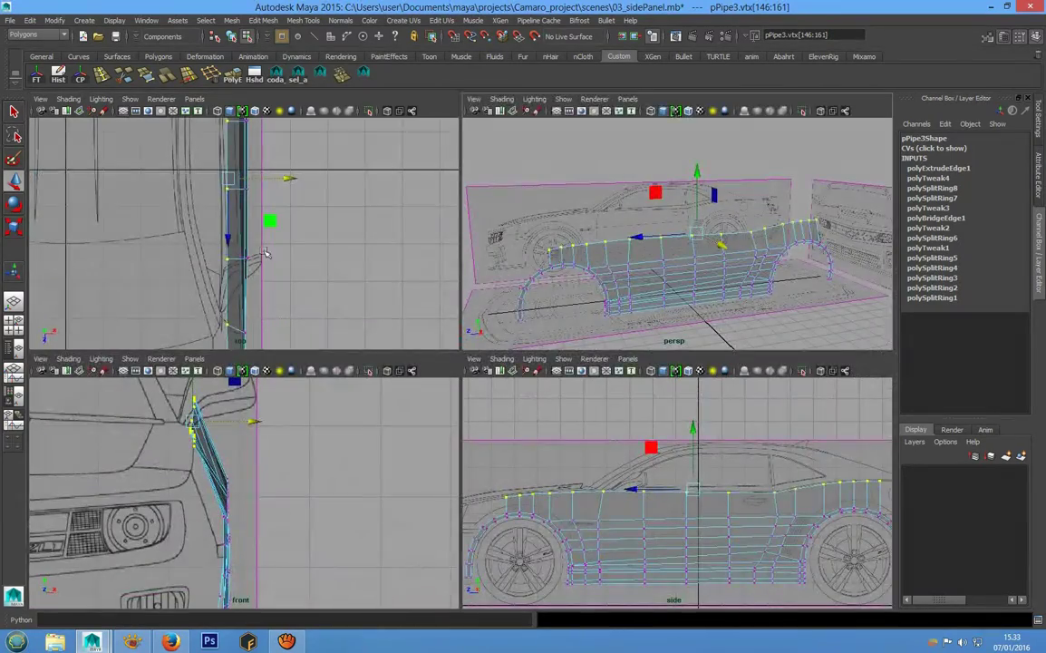
pyautogui.press('space')
pyautogui.keyDown('alt'); pyautogui.moveTo(474, 304); pyautogui.dragTo(467, 450, button='middle'); pyautogui.keyUp('alt')
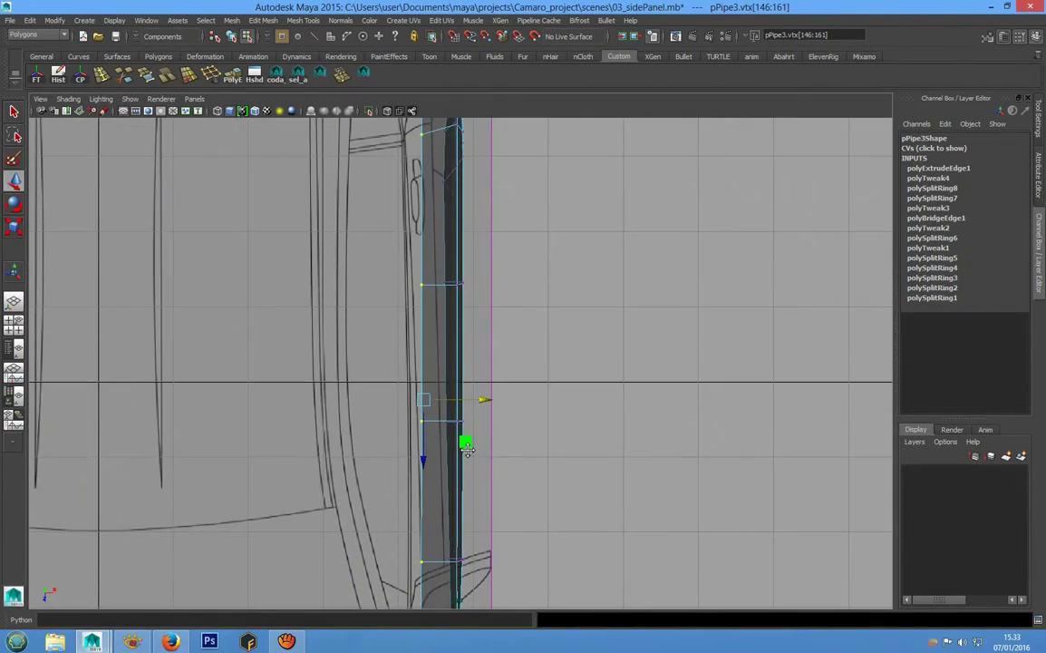
pyautogui.keyDown('alt'); pyautogui.moveTo(475, 339); pyautogui.dragTo(465, 491, button='middle'); pyautogui.keyUp('alt')
pyautogui.keyDown('alt'); pyautogui.moveTo(459, 302); pyautogui.dragTo(454, 476, button='middle'); pyautogui.keyUp('alt')
pyautogui.scroll(-2, 458, 325)
pyautogui.scroll(-3, 439, 413)
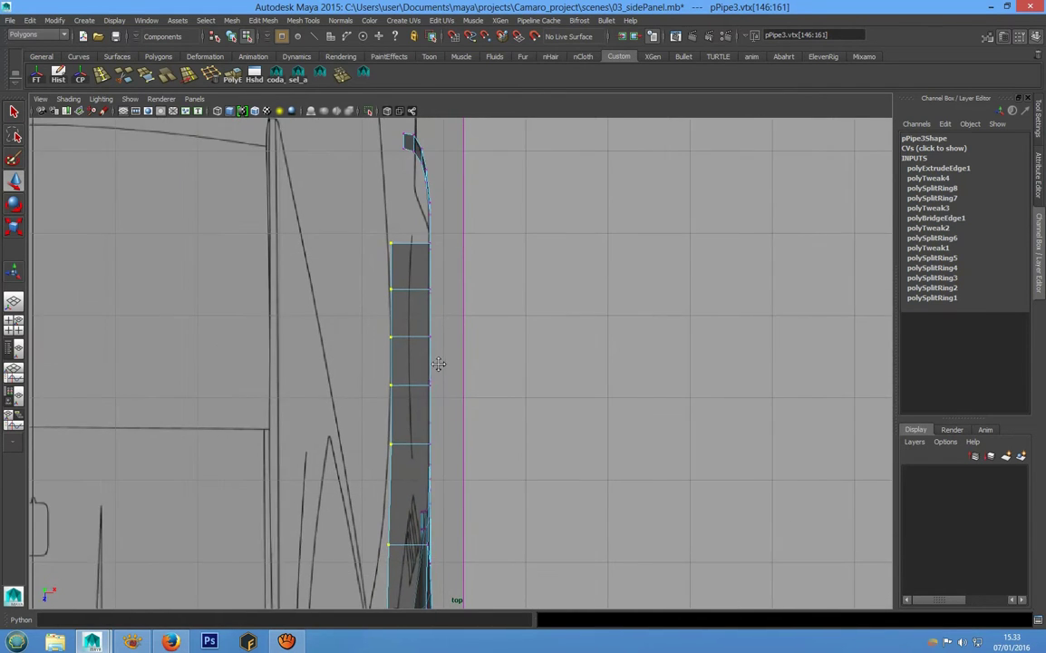
pyautogui.keyDown('alt'); pyautogui.moveTo(434, 406); pyautogui.dragTo(369, 134, button='middle'); pyautogui.keyUp('alt')
pyautogui.keyDown('alt'); pyautogui.moveTo(425, 368); pyautogui.dragTo(418, 193, button='middle'); pyautogui.keyUp('alt')
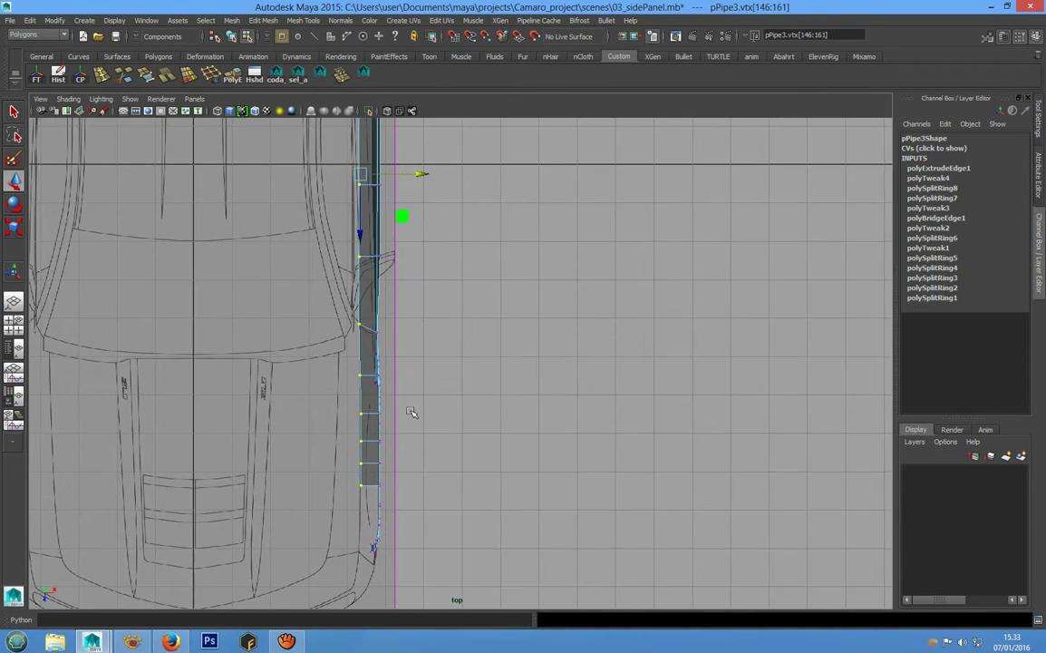
pyautogui.keyDown('alt'); pyautogui.moveTo(403, 401); pyautogui.dragTo(397, 317, button='middle'); pyautogui.keyUp('alt')
pyautogui.keyDown('alt'); pyautogui.moveTo(371, 259); pyautogui.dragTo(438, 345, button='middle'); pyautogui.keyUp('alt')
pyautogui.scroll(3, 451, 353)
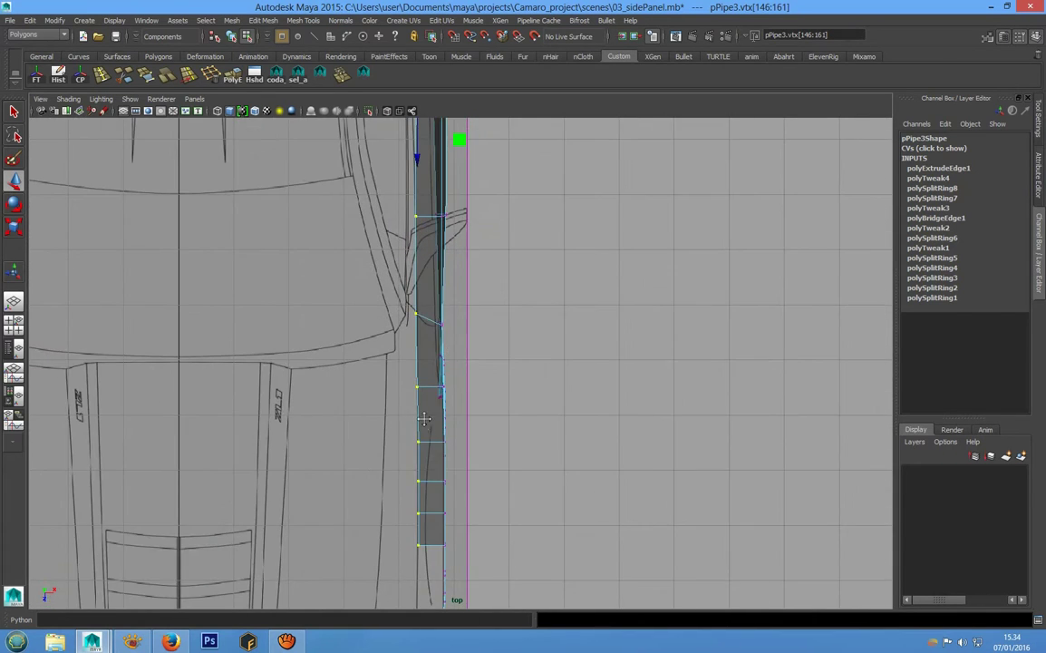
pyautogui.keyDown('alt'); pyautogui.moveTo(438, 535); pyautogui.dragTo(415, 392, button='middle'); pyautogui.keyUp('alt')
pyautogui.scroll(3, 408, 381)
pyautogui.keyDown('alt'); pyautogui.moveTo(385, 290); pyautogui.dragTo(402, 419, button='middle'); pyautogui.keyUp('alt')
pyautogui.keyDown('alt'); pyautogui.moveTo(386, 218); pyautogui.dragTo(402, 385, button='middle'); pyautogui.keyUp('alt')
pyautogui.keyDown('alt'); pyautogui.moveTo(412, 266); pyautogui.dragTo(416, 401, button='middle'); pyautogui.keyUp('alt')
pyautogui.keyDown('alt'); pyautogui.moveTo(417, 244); pyautogui.dragTo(421, 319, button='middle'); pyautogui.keyUp('alt')
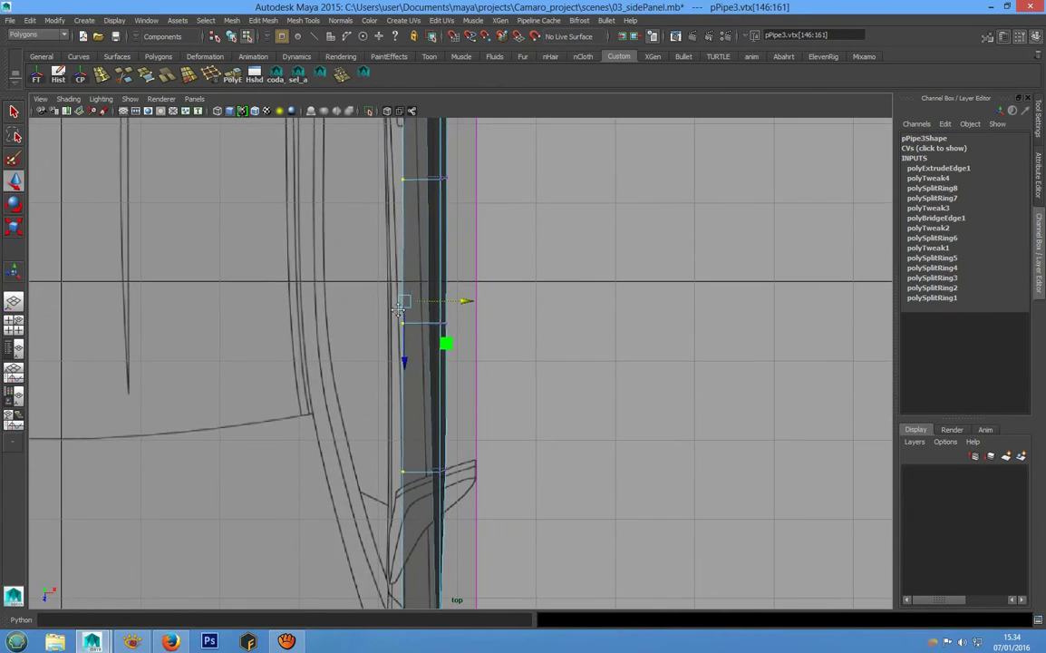
# Move the two border vertices along the middle and rear part of the door inward to the blueprint's body line in the top view
pyautogui.click(366, 296)
pyautogui.moveTo(416, 334); pyautogui.dragTo(416, 335)
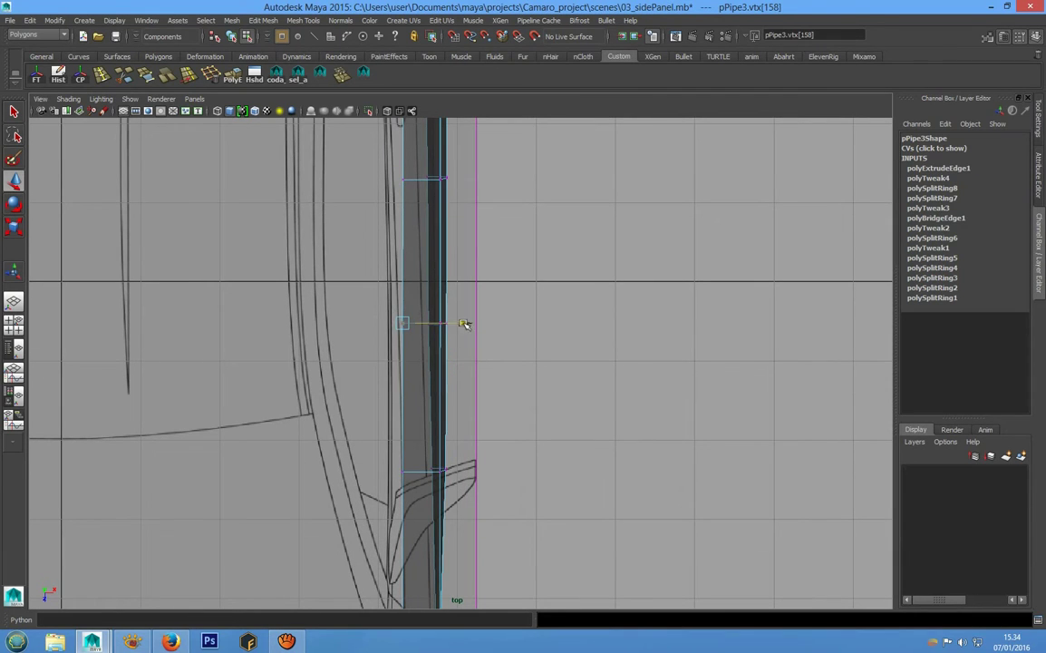
pyautogui.keyDown('alt'); pyautogui.moveTo(441, 264); pyautogui.dragTo(436, 422, button='middle'); pyautogui.keyUp('alt')
pyautogui.moveTo(393, 320); pyautogui.dragTo(453, 338)
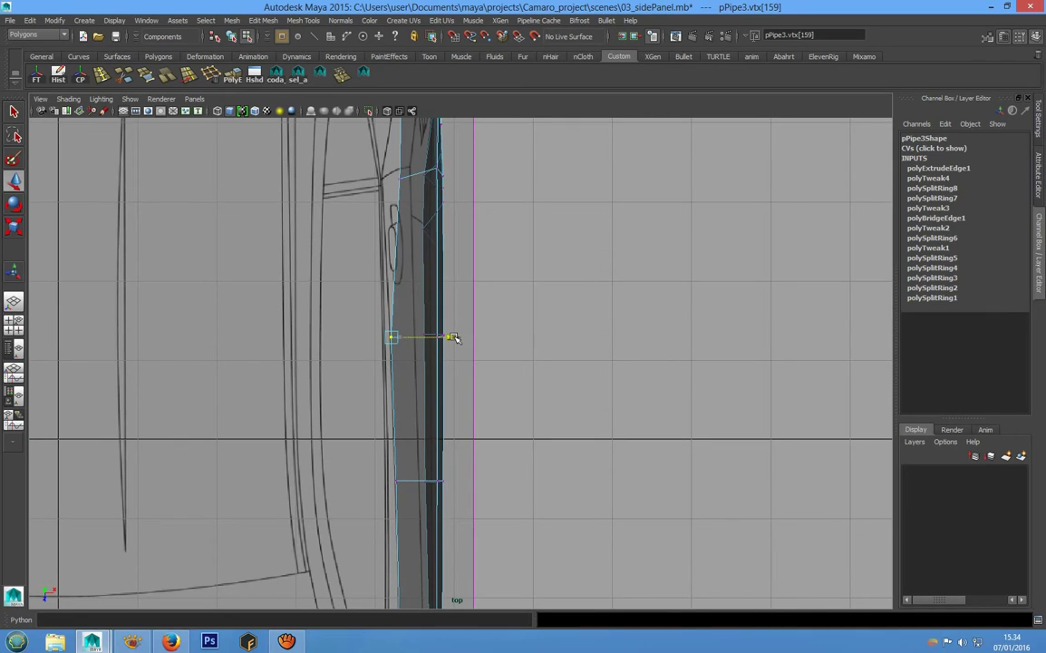
# Move the border vertices at the door's rear edge and just behind it inward onto the blueprint line in the top view
pyautogui.keyDown('alt'); pyautogui.moveTo(418, 293); pyautogui.dragTo(425, 471, button='middle'); pyautogui.keyUp('alt')
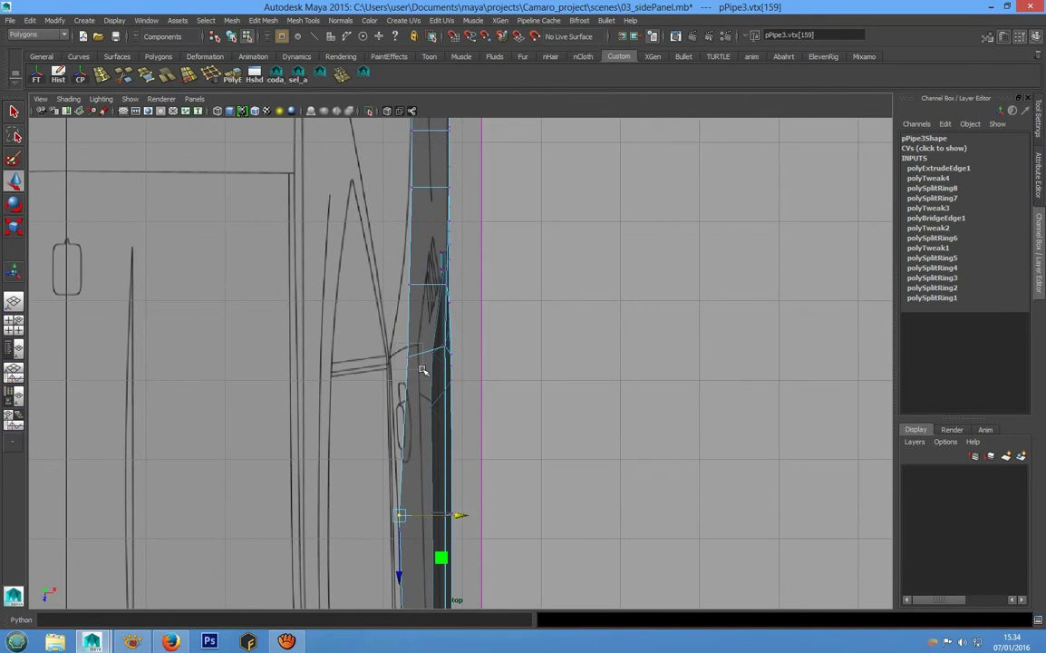
pyautogui.click(408, 356)
pyautogui.moveTo(467, 356); pyautogui.dragTo(450, 356)
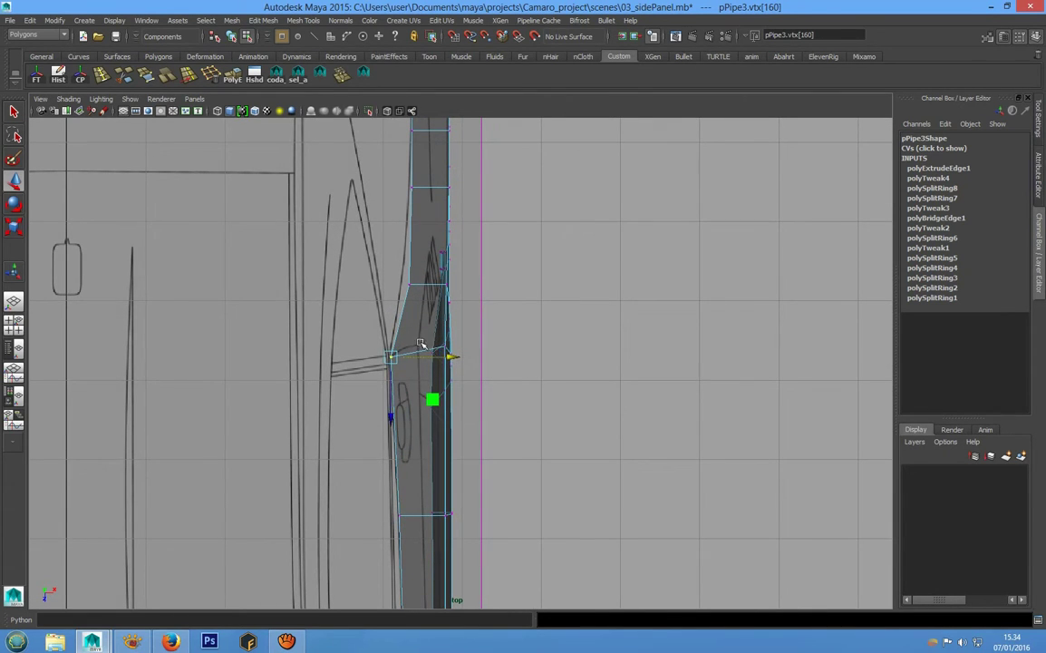
pyautogui.scroll(3, 420, 342)
pyautogui.keyDown('alt'); pyautogui.moveTo(369, 280); pyautogui.dragTo(431, 373, button='middle'); pyautogui.keyUp('alt')
pyautogui.moveTo(456, 348); pyautogui.dragTo(492, 331)
pyautogui.keyDown('alt'); pyautogui.moveTo(457, 348); pyautogui.dragTo(454, 414, button='middle'); pyautogui.keyUp('alt')
pyautogui.keyDown('alt'); pyautogui.moveTo(385, 187); pyautogui.dragTo(384, 324, button='middle'); pyautogui.keyUp('alt')
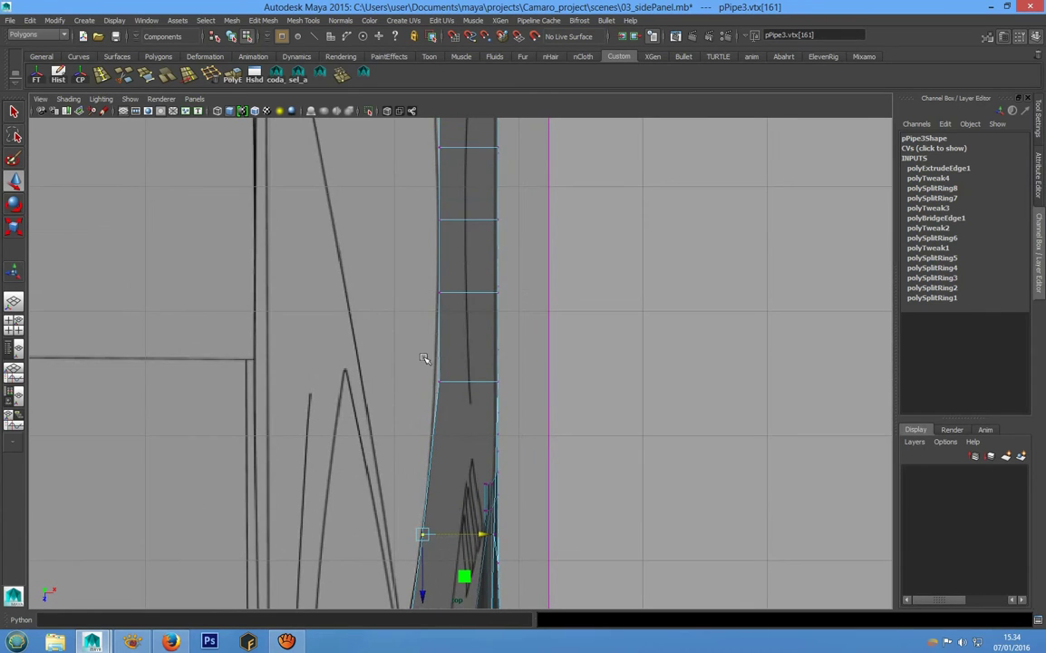
# Align the border vertices above the rear wheel arch, up to the panel's rear end, with the blueprint's curved body line
pyautogui.click(435, 381)
pyautogui.keyDown('alt'); pyautogui.moveTo(504, 377); pyautogui.dragTo(449, 494, button='middle'); pyautogui.keyUp('alt')
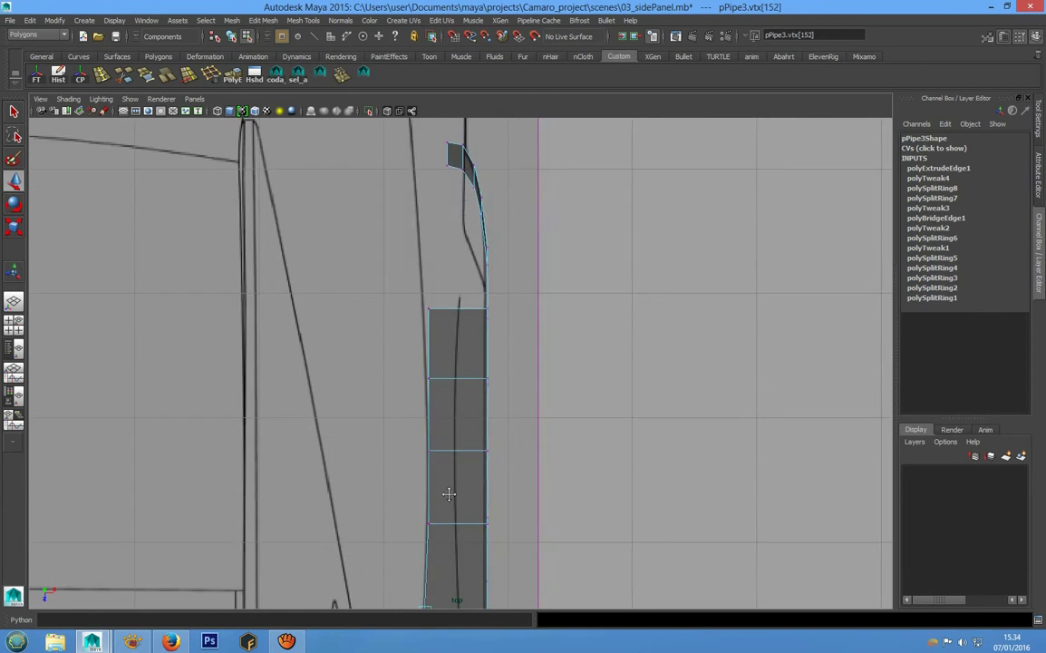
pyautogui.click(428, 378)
pyautogui.moveTo(453, 326); pyautogui.dragTo(453, 327)
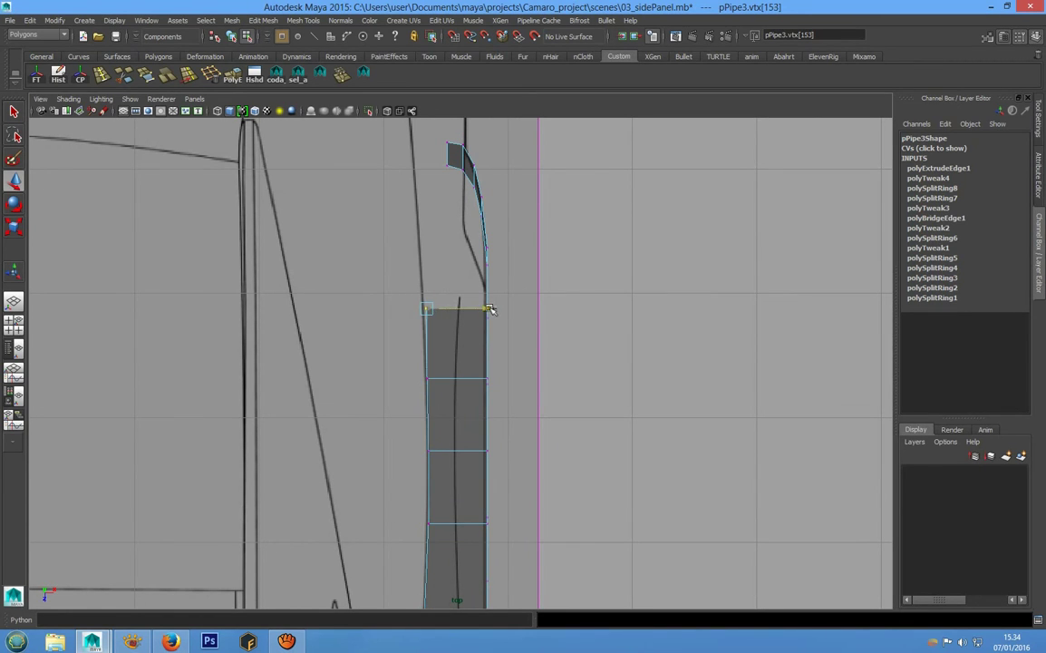
# Return to object mode in the maximised perspective view and deselect the side panel
pyautogui.scroll(-5, 611, 350)
pyautogui.scroll(2, 518, 280)
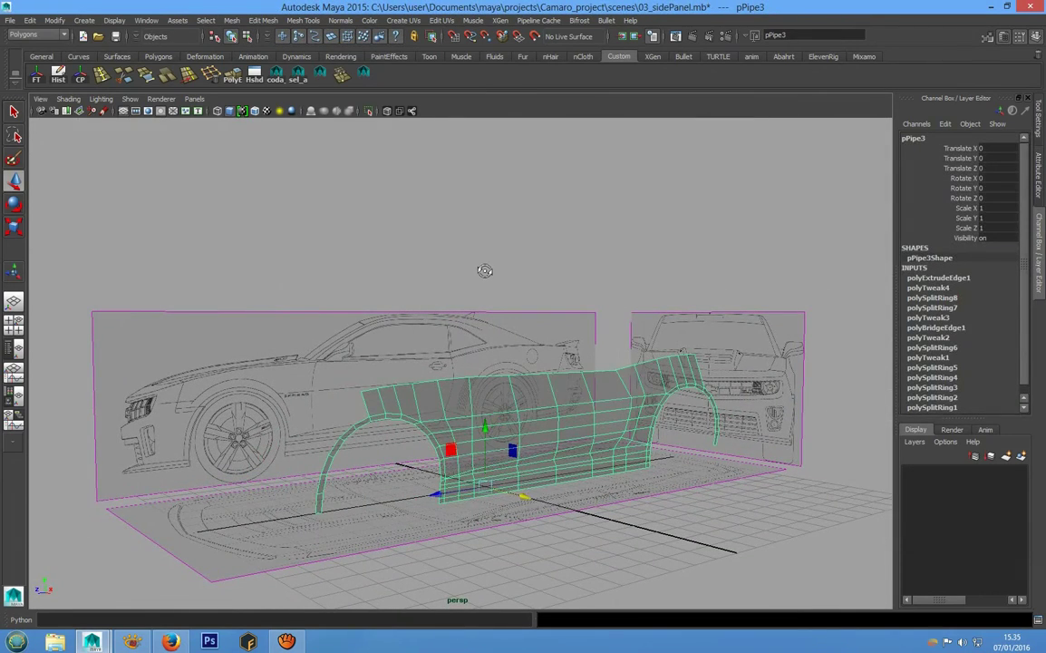
pyautogui.click(442, 302)
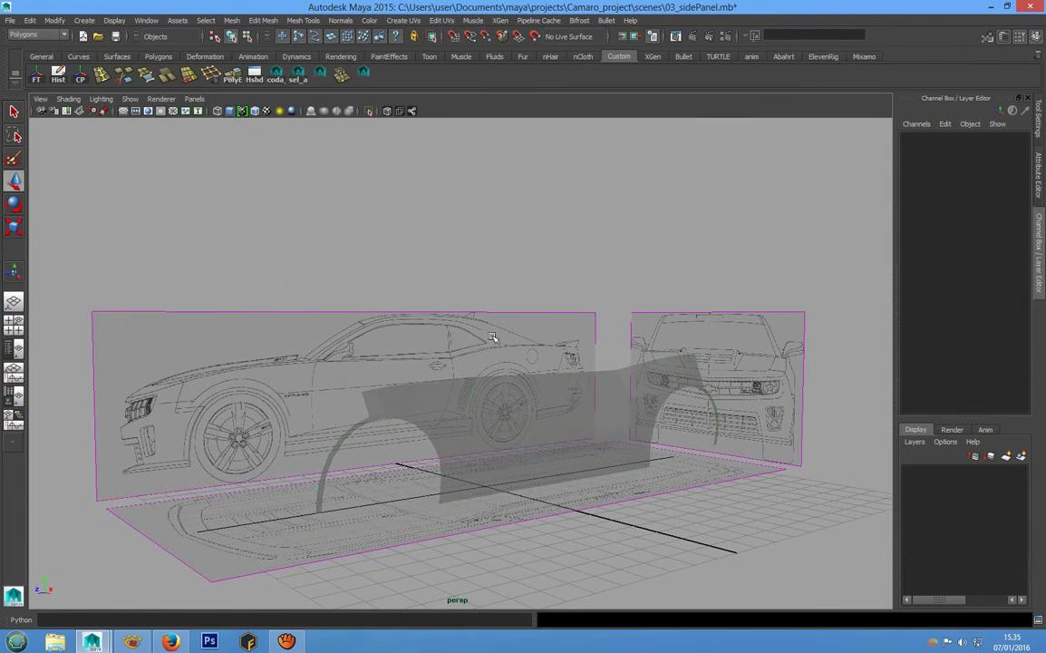
# Save the scene under the new name 04_top_sidePanell.mb in the project's scenes folder
pyautogui.click(9, 20)
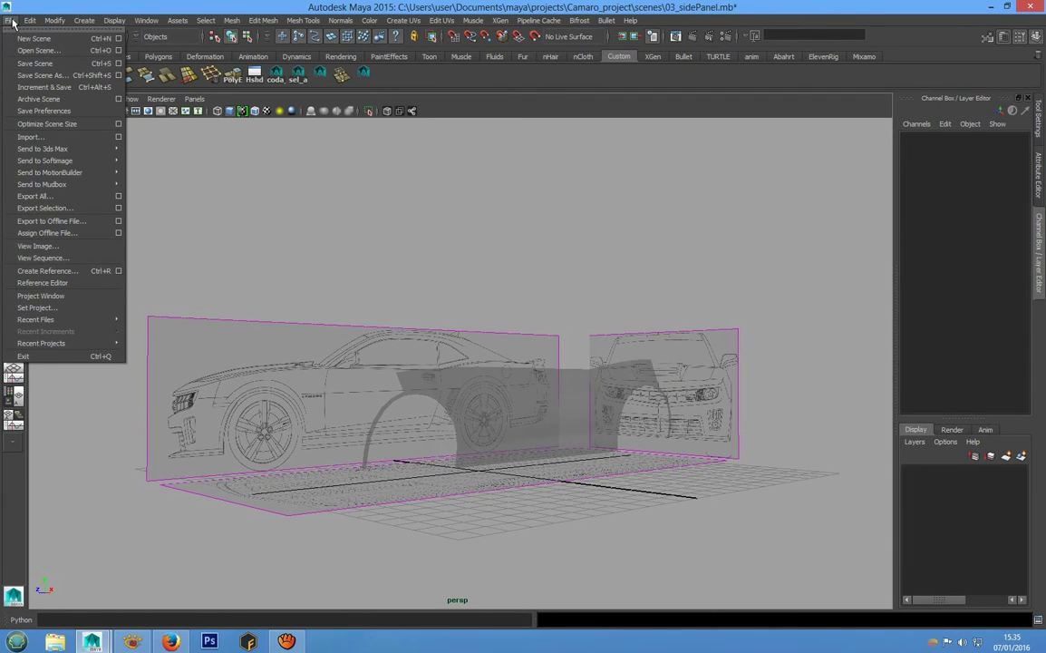
pyautogui.click(36, 74)
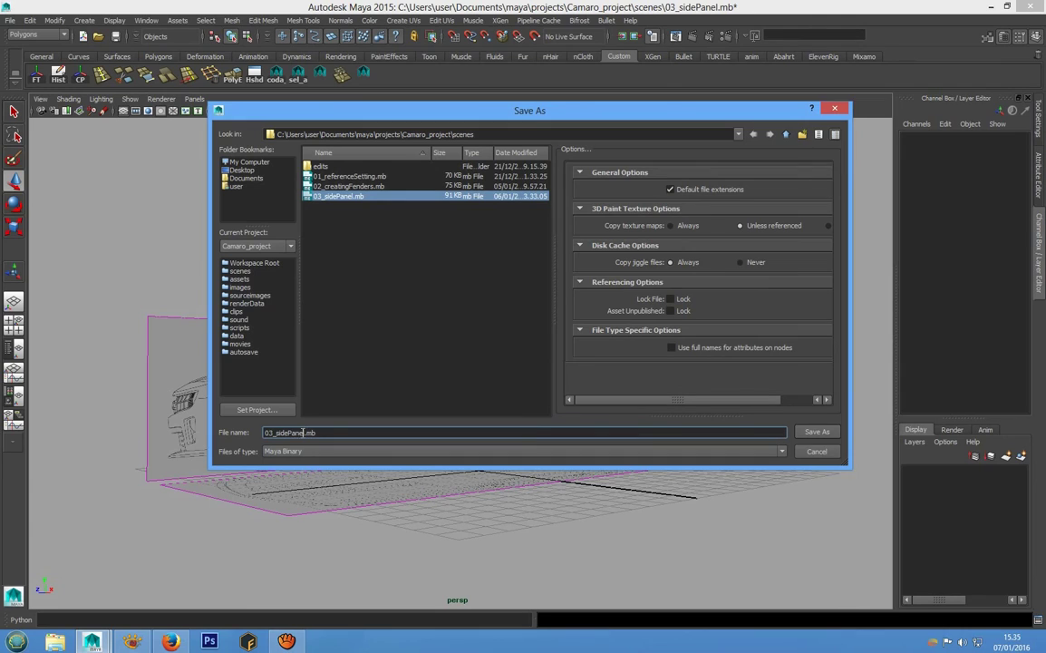
pyautogui.moveTo(303, 433); pyautogui.dragTo(253, 426)
pyautogui.write('04')
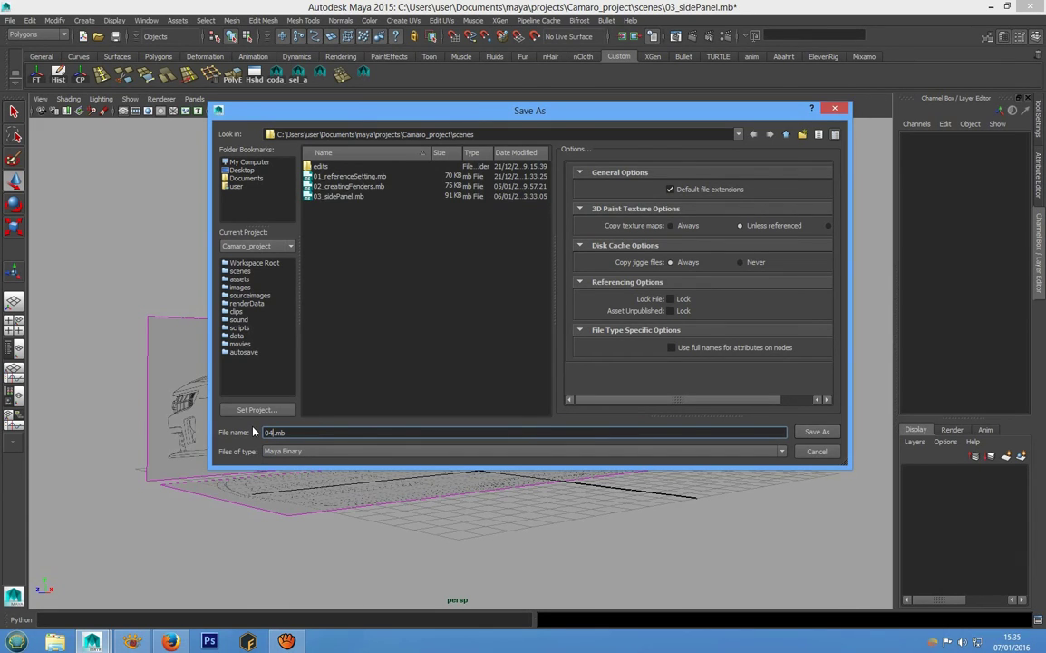
pyautogui.write('_top_sidePanell')
pyautogui.click(816, 432)
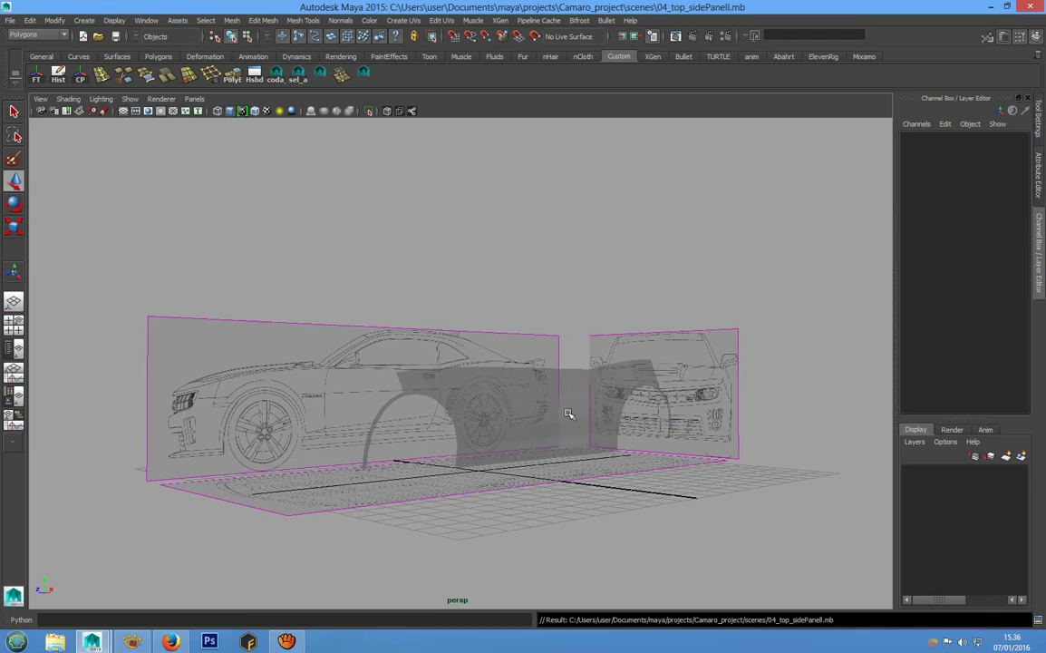
pyautogui.moveTo(568, 413)
pyautogui.keyDown('alt'); pyautogui.mouseDown()
pyautogui.moveTo(532, 443)
pyautogui.moveTo(574, 435)
pyautogui.mouseUp(); pyautogui.keyUp('alt')
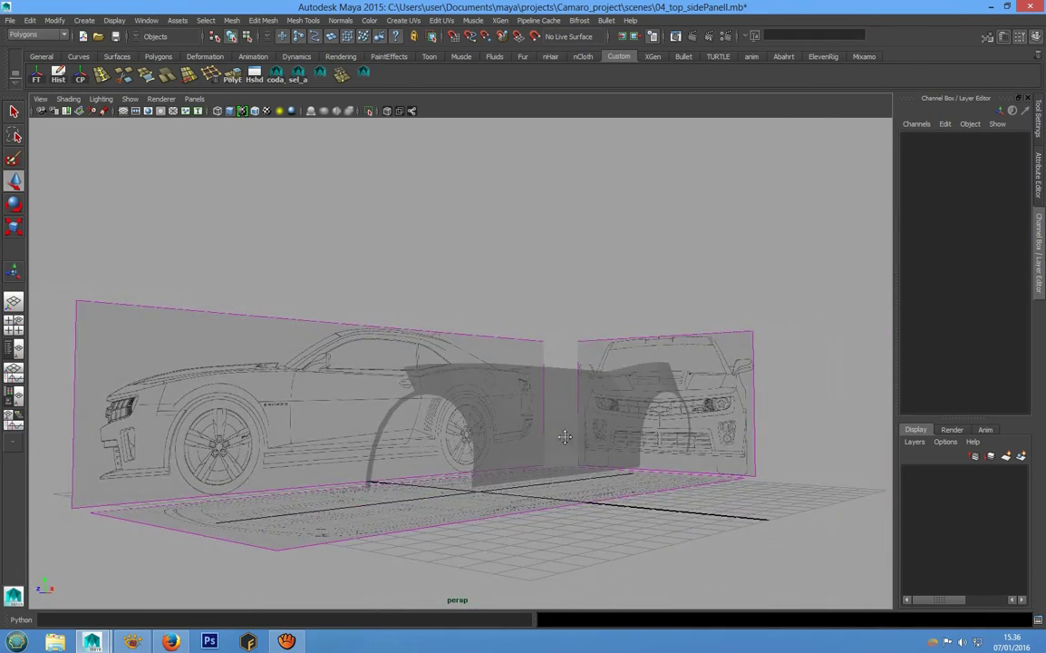
pyautogui.keyDown('alt'); pyautogui.moveTo(565, 436); pyautogui.dragTo(514, 417, button='middle'); pyautogui.keyUp('alt')
pyautogui.scroll(-1, 513, 417)
pyautogui.moveTo(513, 417)
pyautogui.keyDown('alt'); pyautogui.mouseDown()
pyautogui.moveTo(511, 427)
pyautogui.moveTo(522, 424)
pyautogui.mouseUp(); pyautogui.keyUp('alt')
pyautogui.scroll(2, 511, 427)
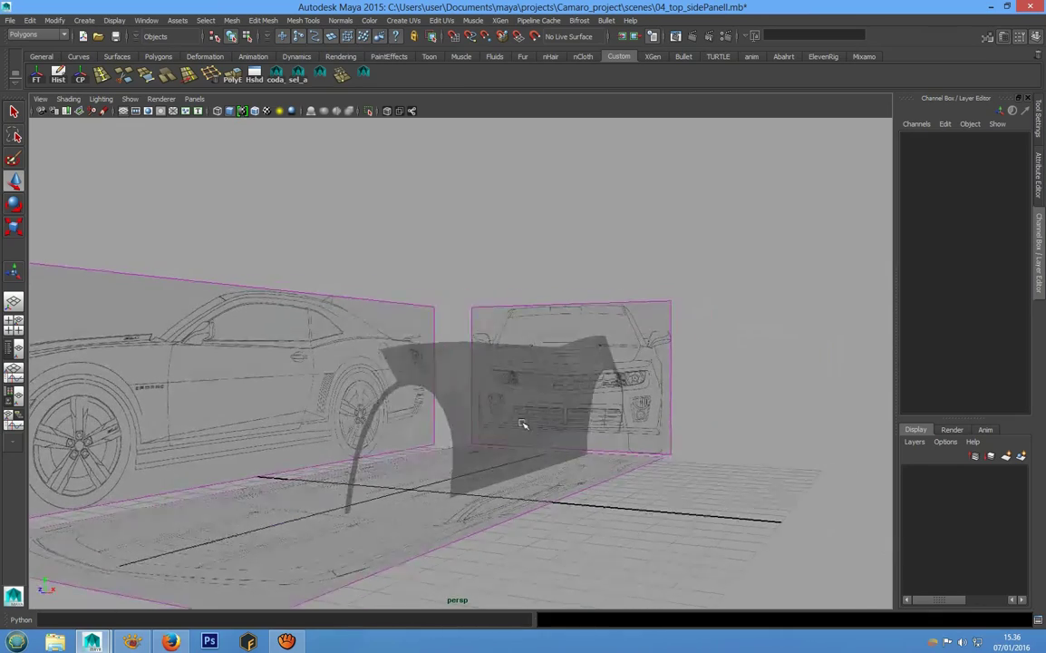